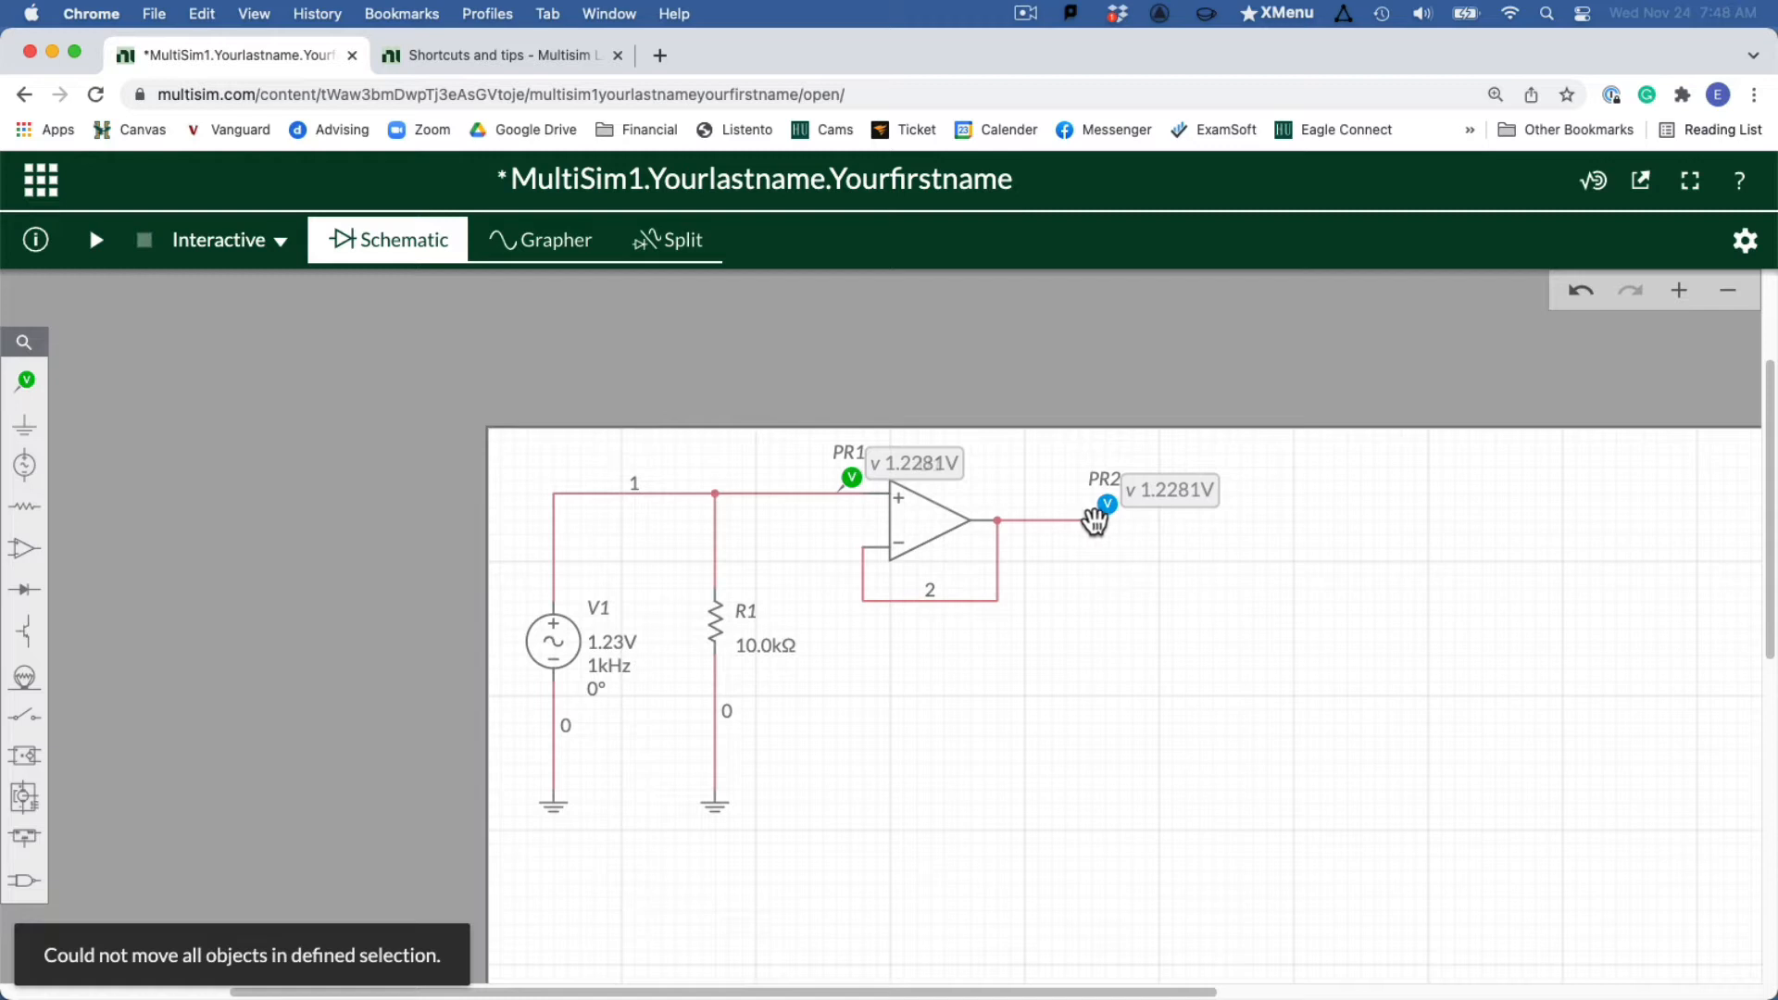
# Place a 1 kΩ resistor horizontally at the end of the op-amp's output wire, in series with the output
pyautogui.click(1094, 519)
pyautogui.press('Escape')
pyautogui.click(24, 506)
pyautogui.click(153, 547)
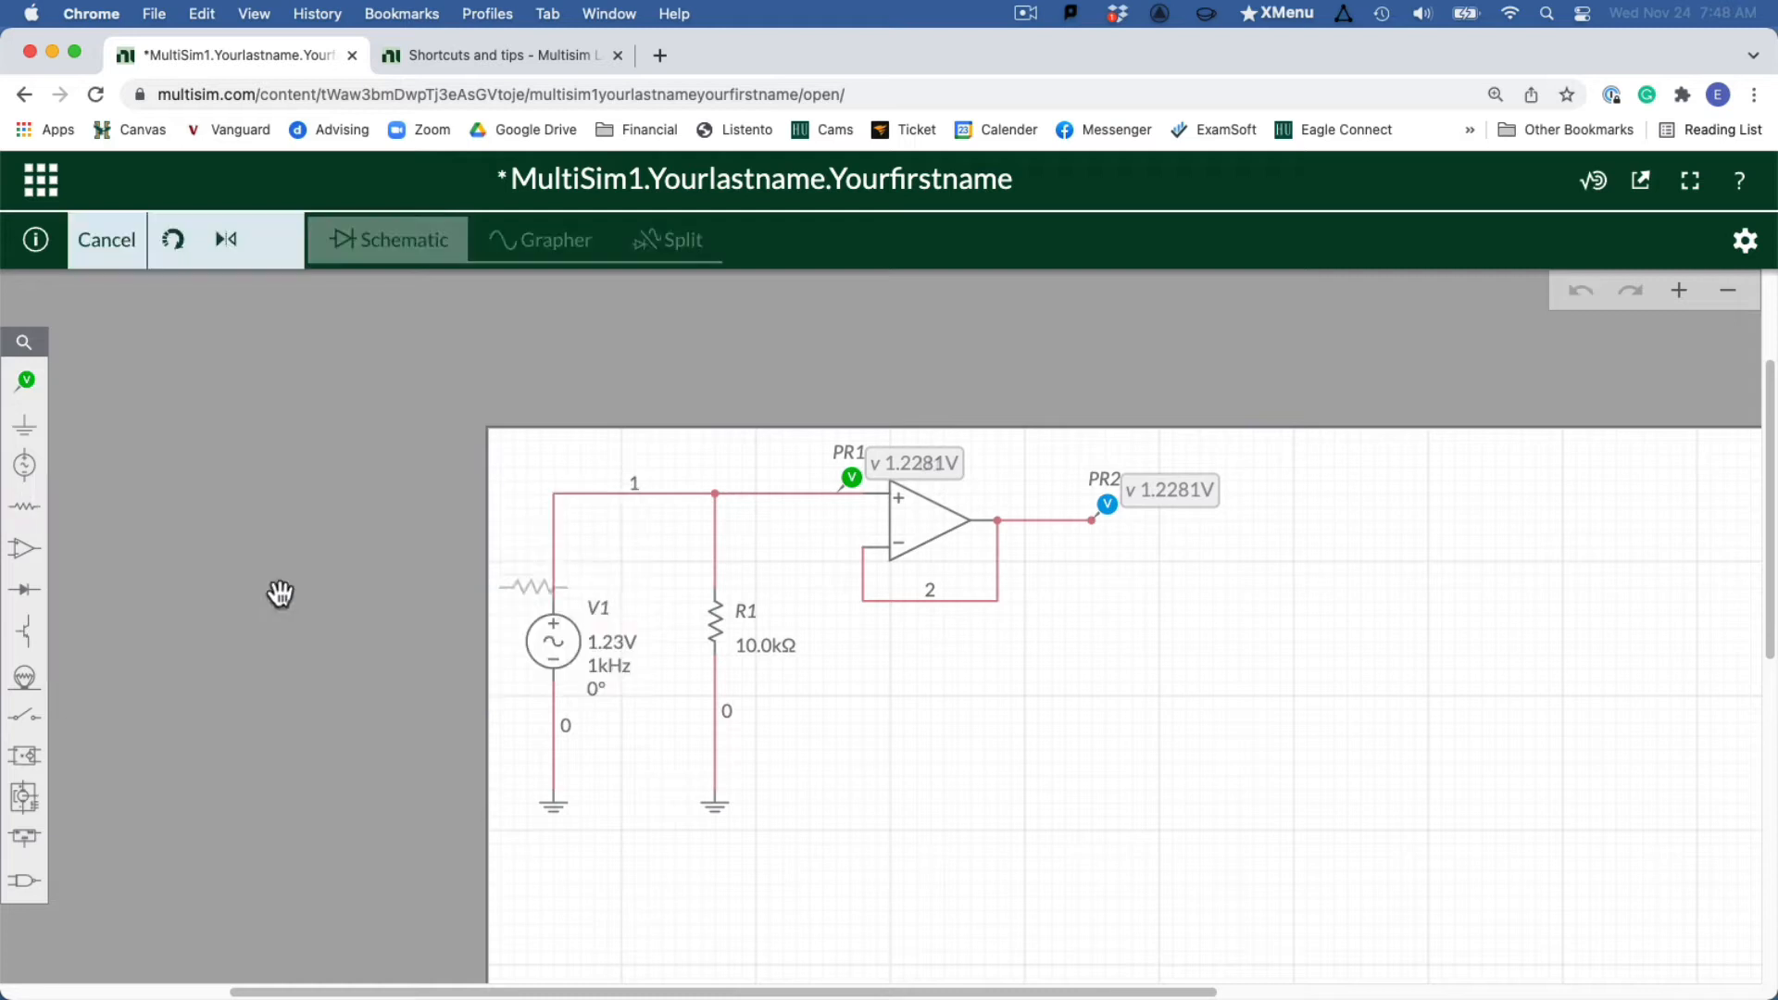
pyautogui.click(1126, 519)
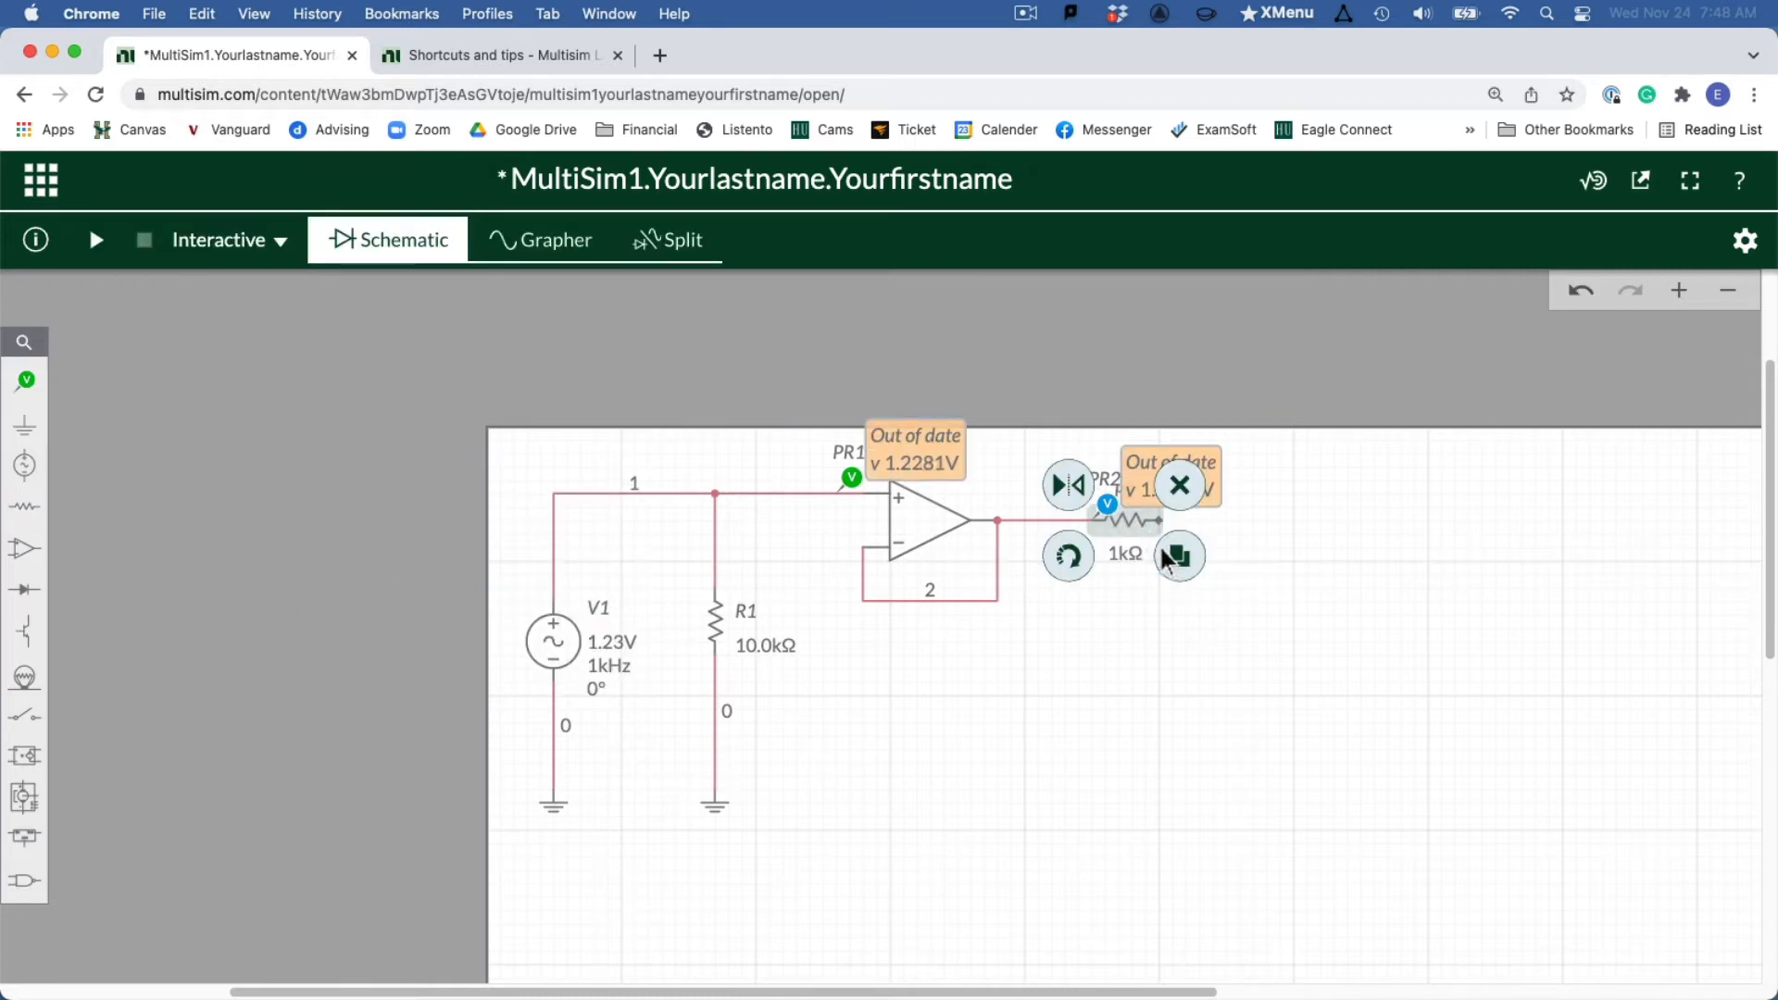
pyautogui.click(1176, 556)
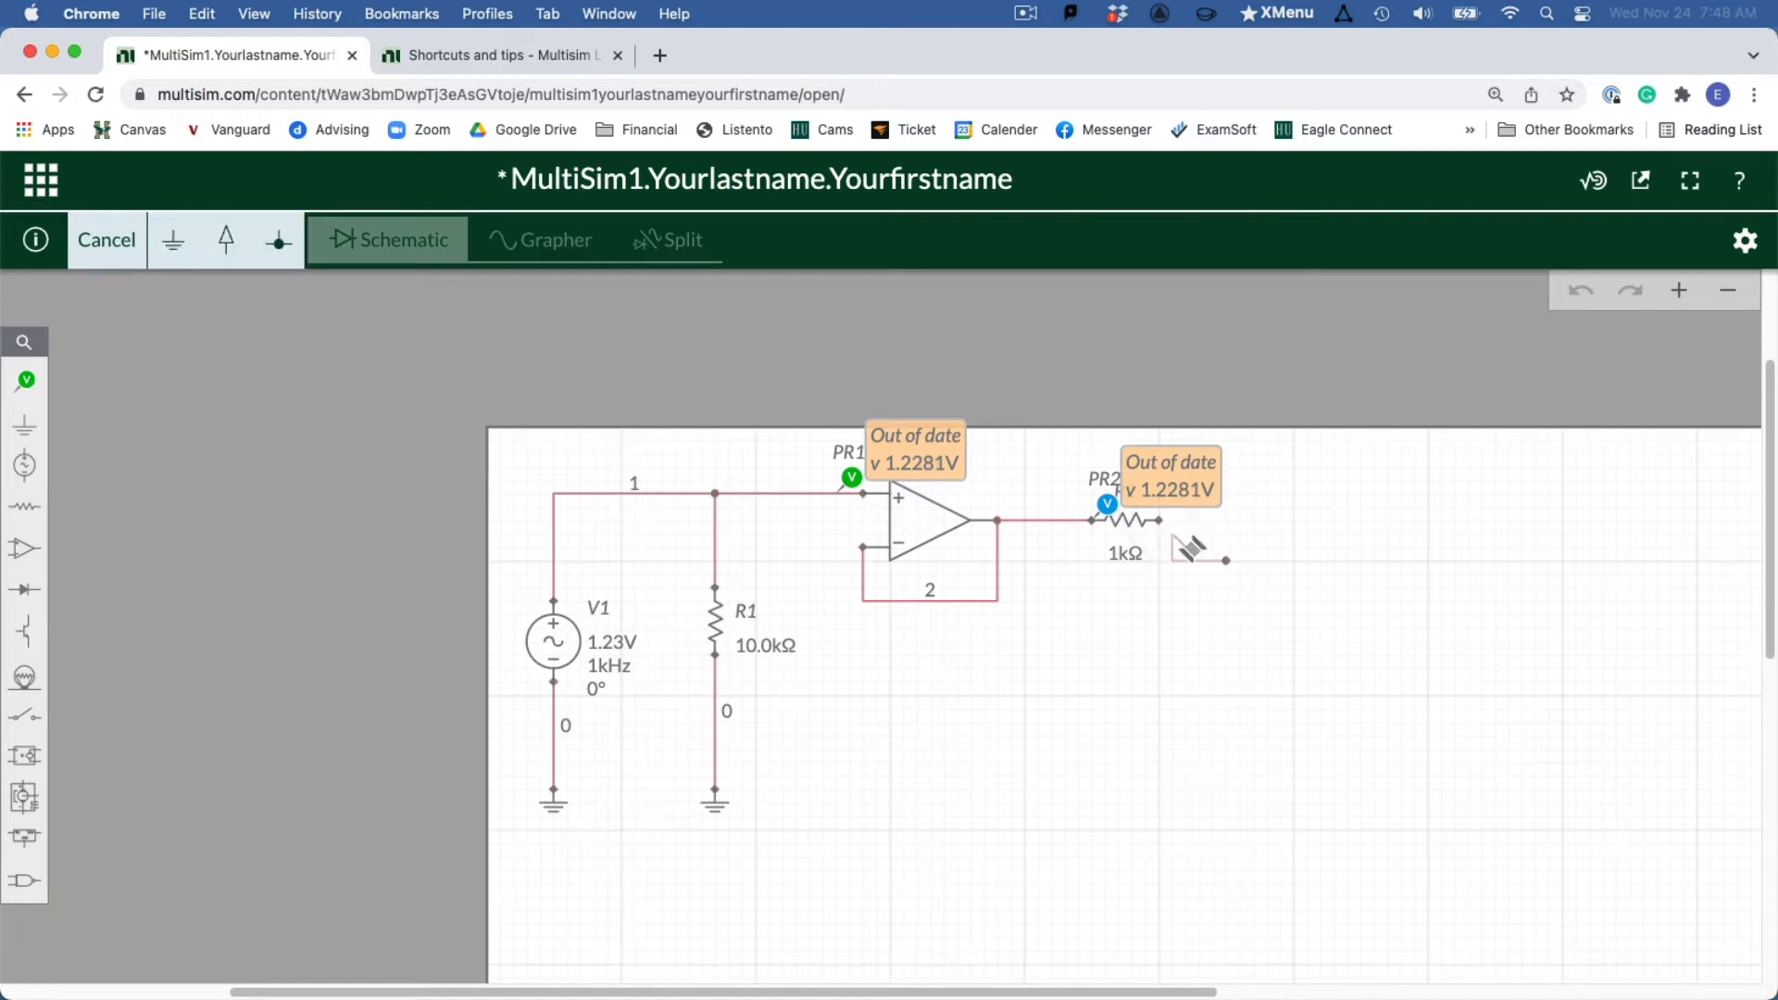
pyautogui.press('Escape')
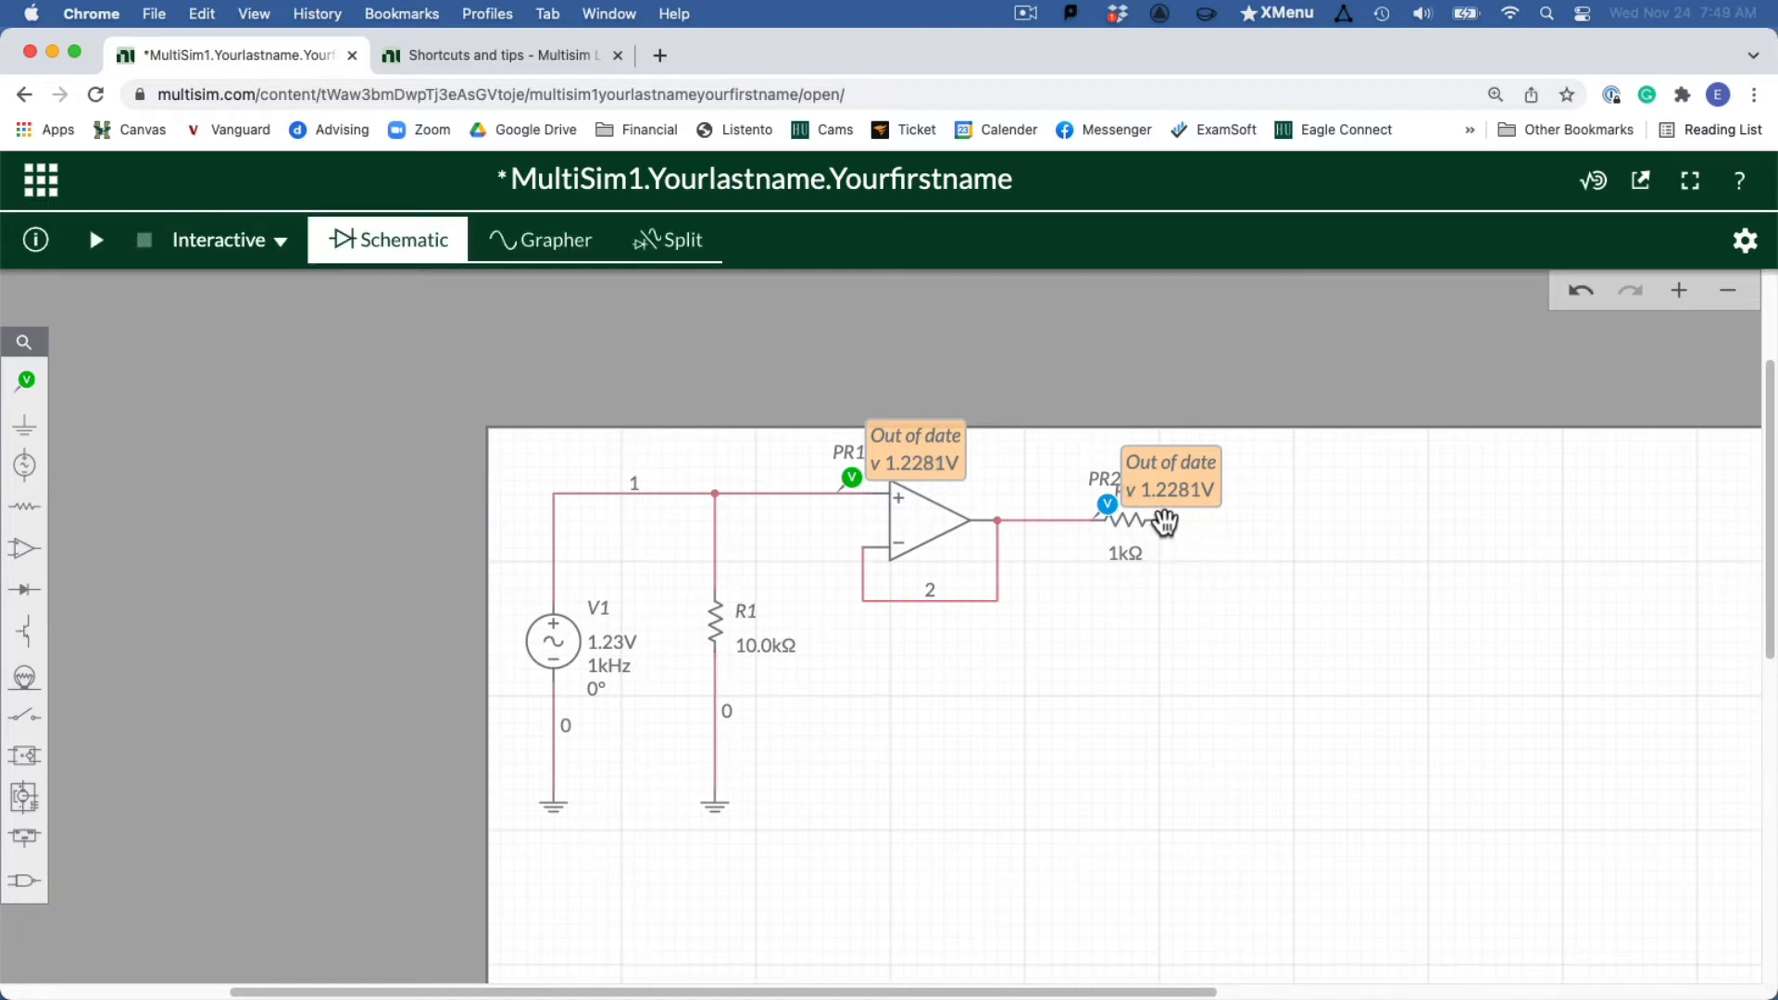
# Draw a wire from the free end of the series 1 kΩ resistor to the right and down, leaving its end open
pyautogui.scroll(5, 1257, 556)
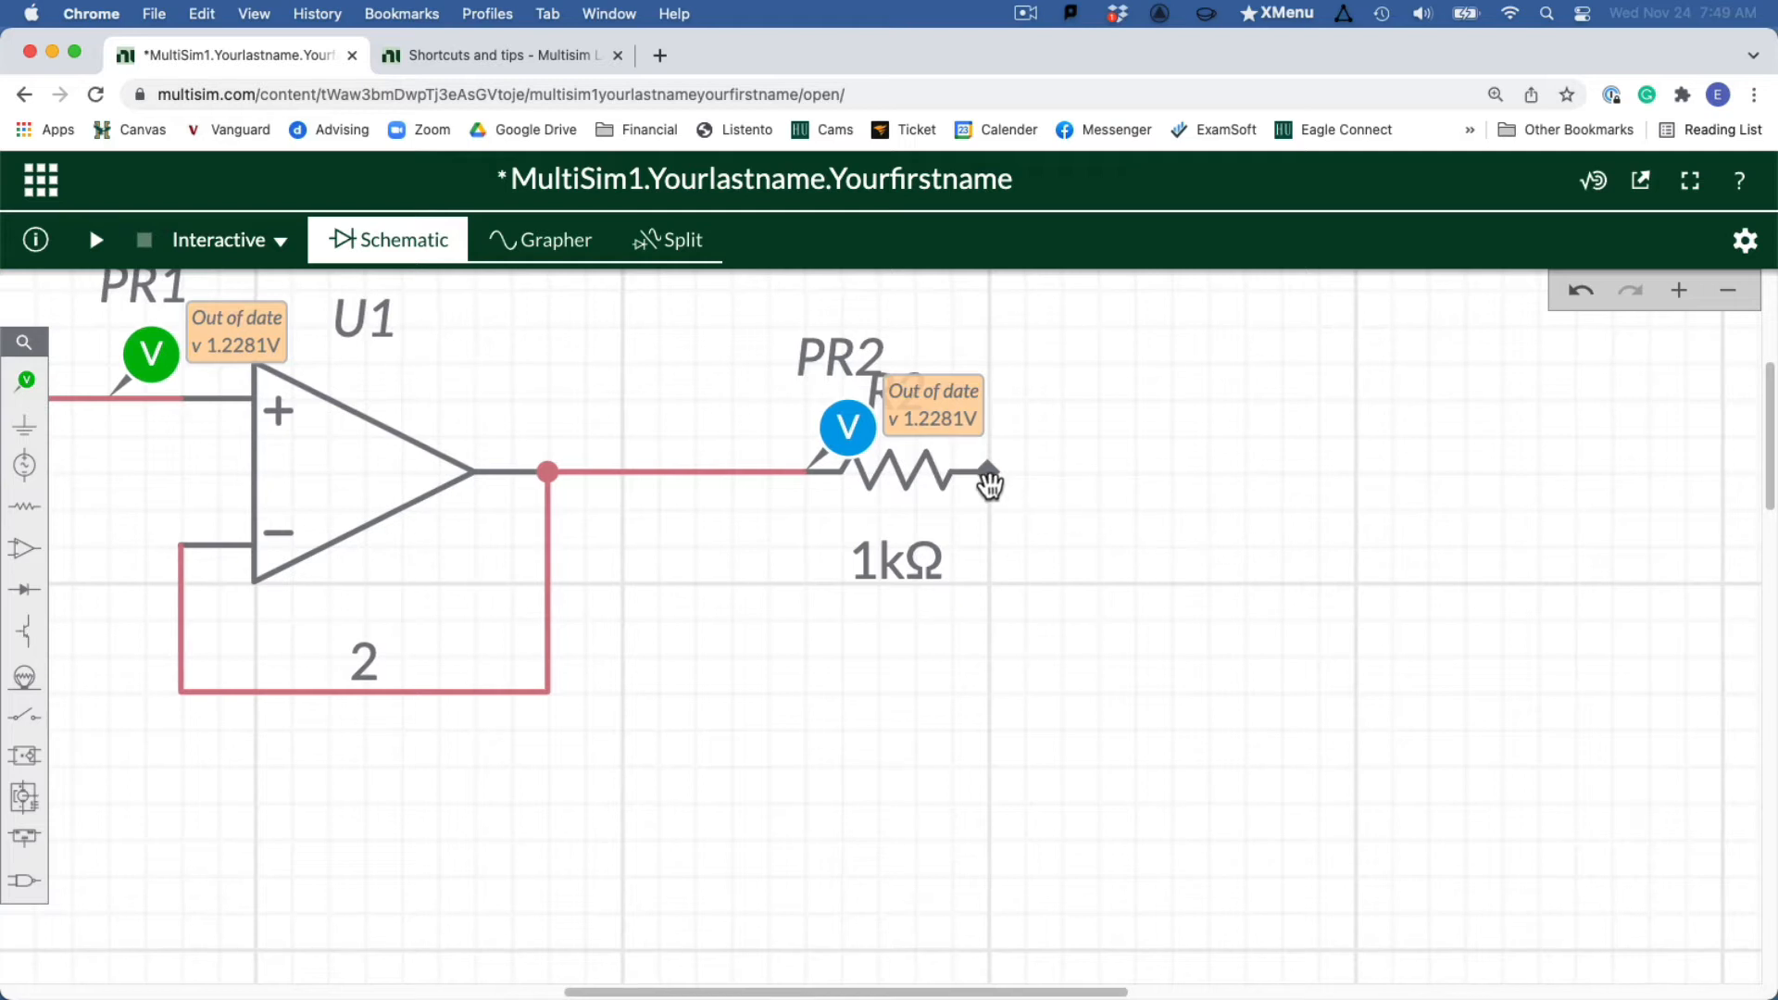
pyautogui.click(990, 474)
pyautogui.click(991, 474)
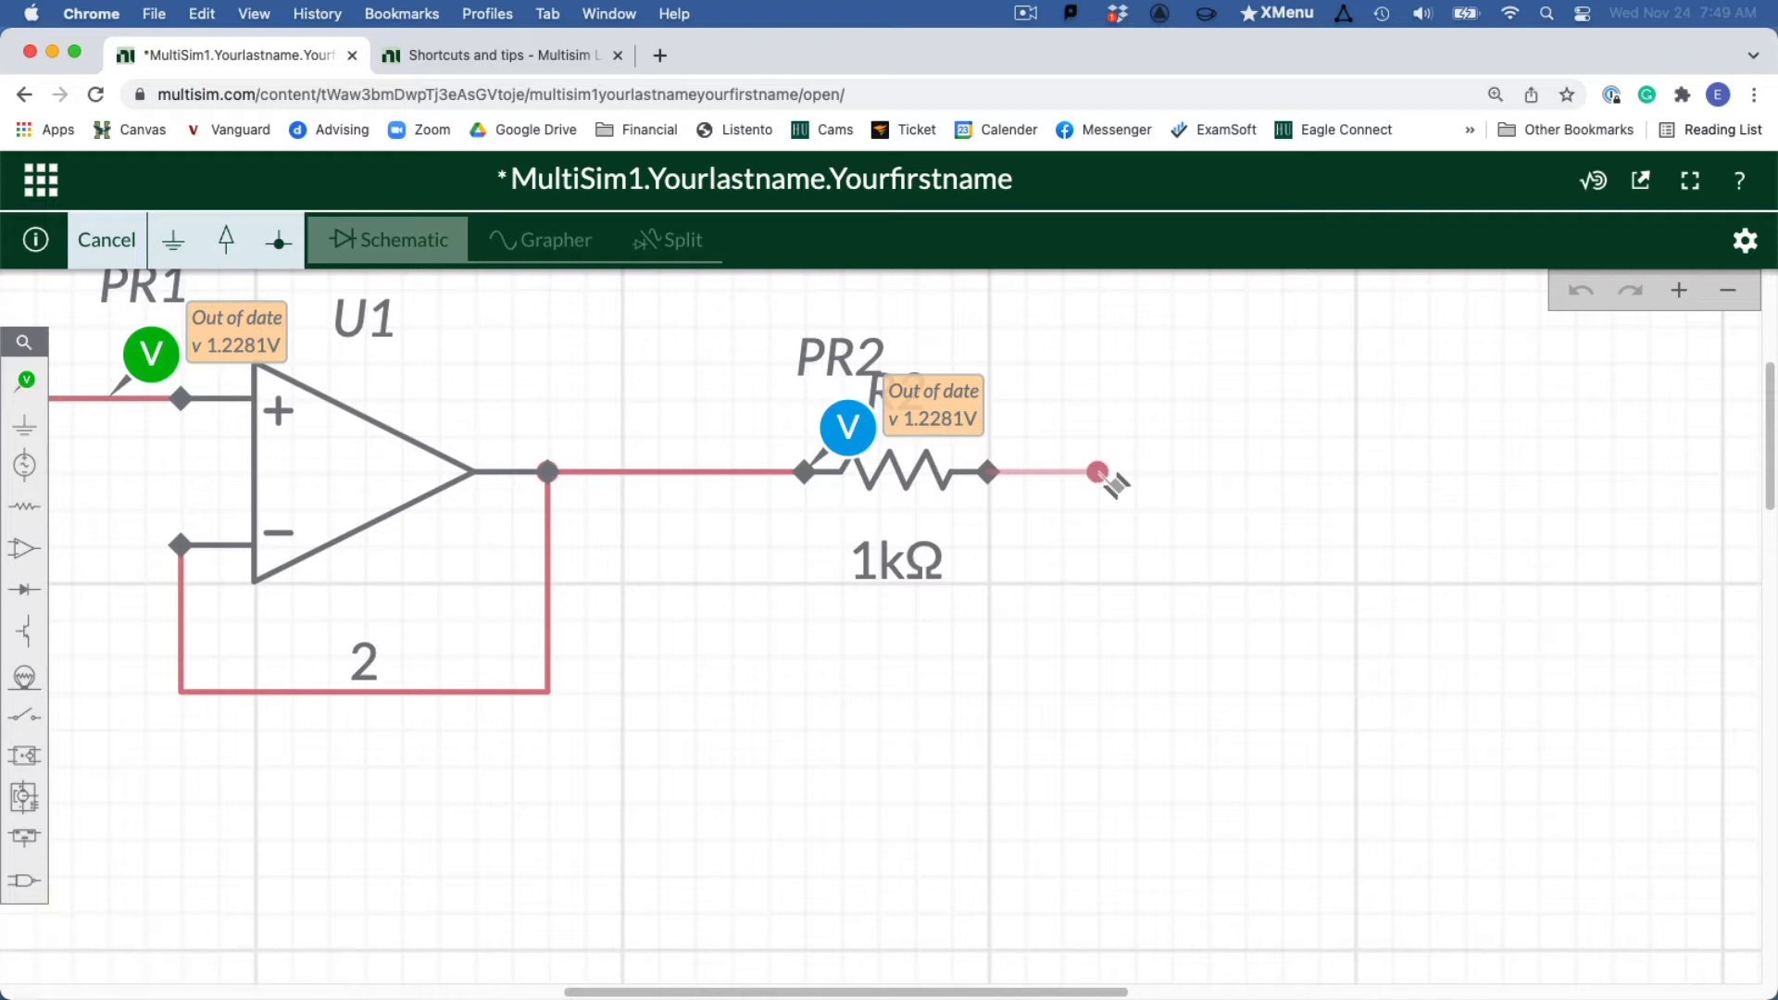
pyautogui.click(1098, 472)
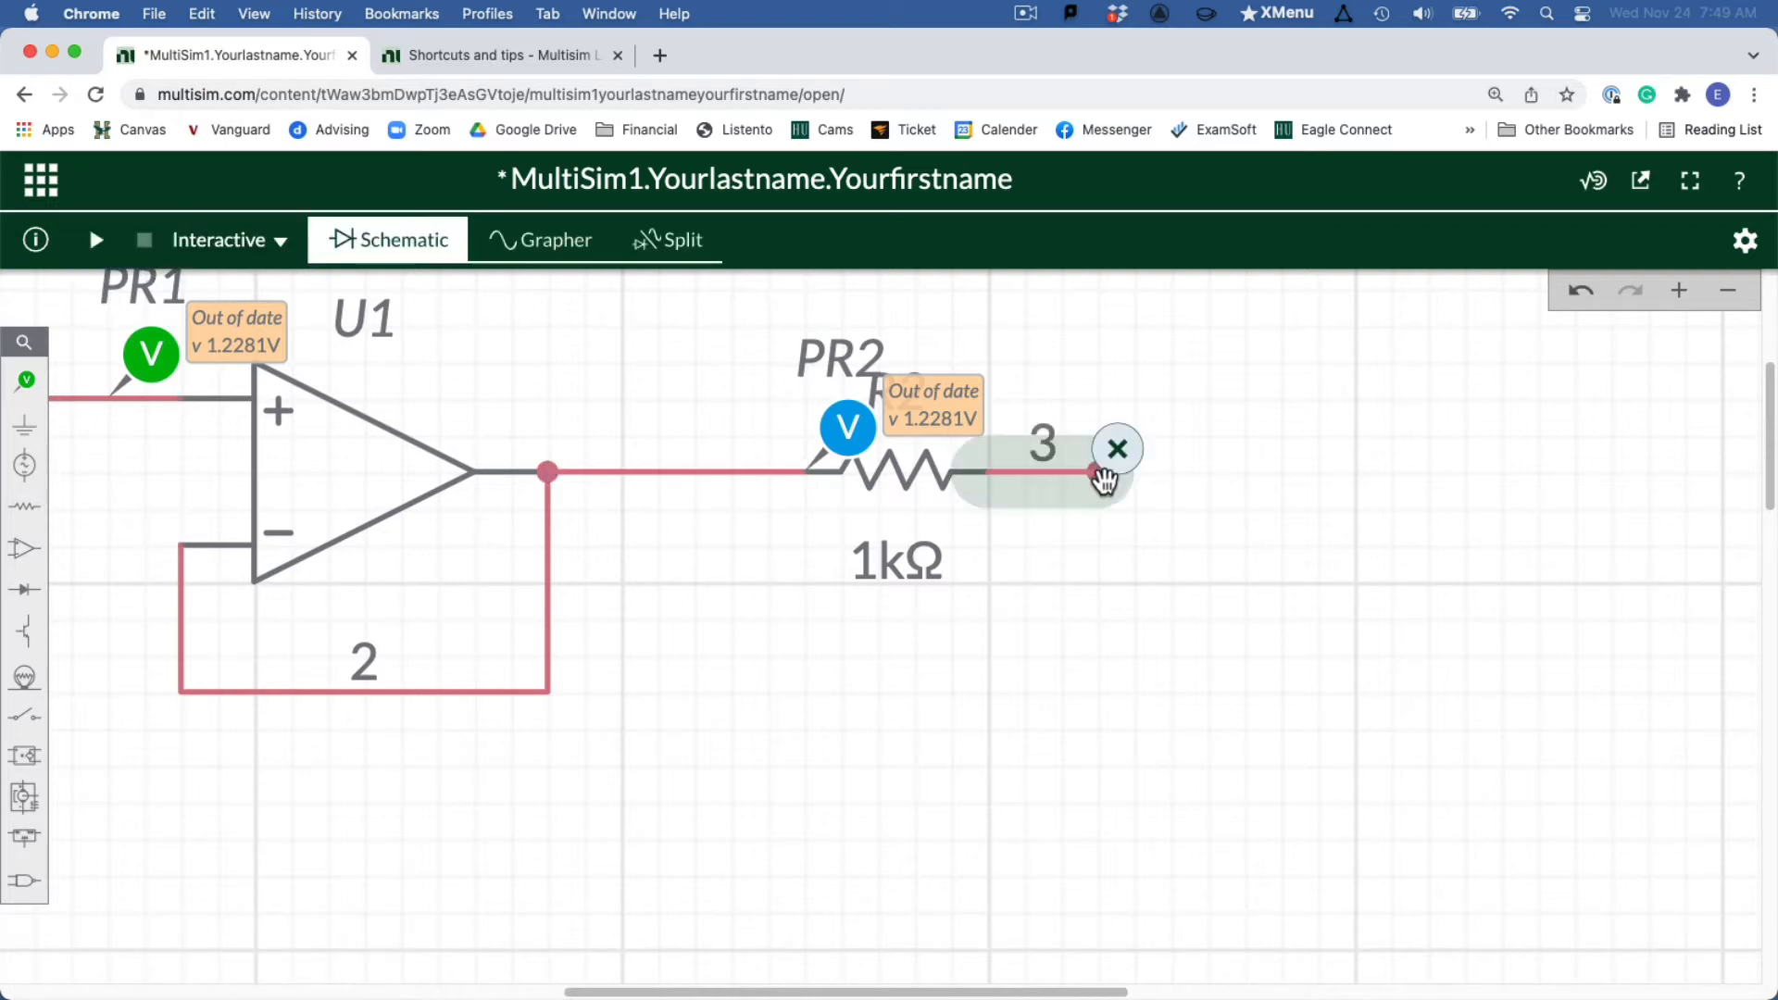
pyautogui.click(1098, 473)
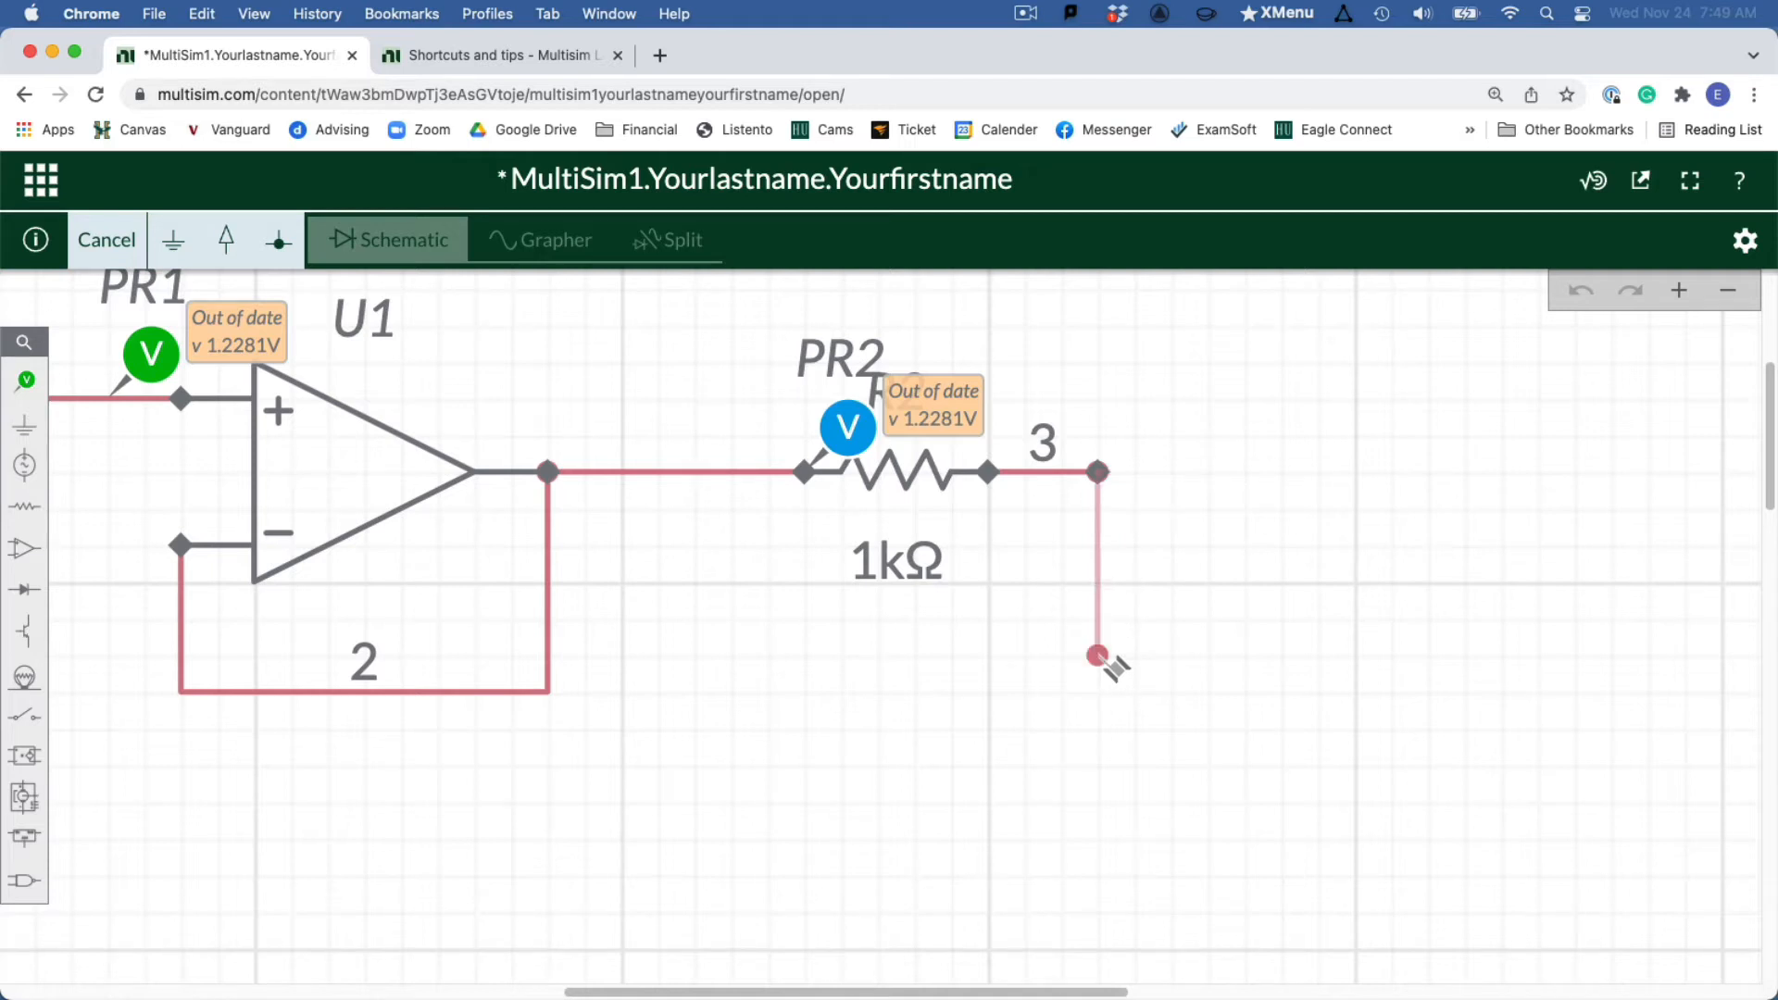
pyautogui.click(1098, 656)
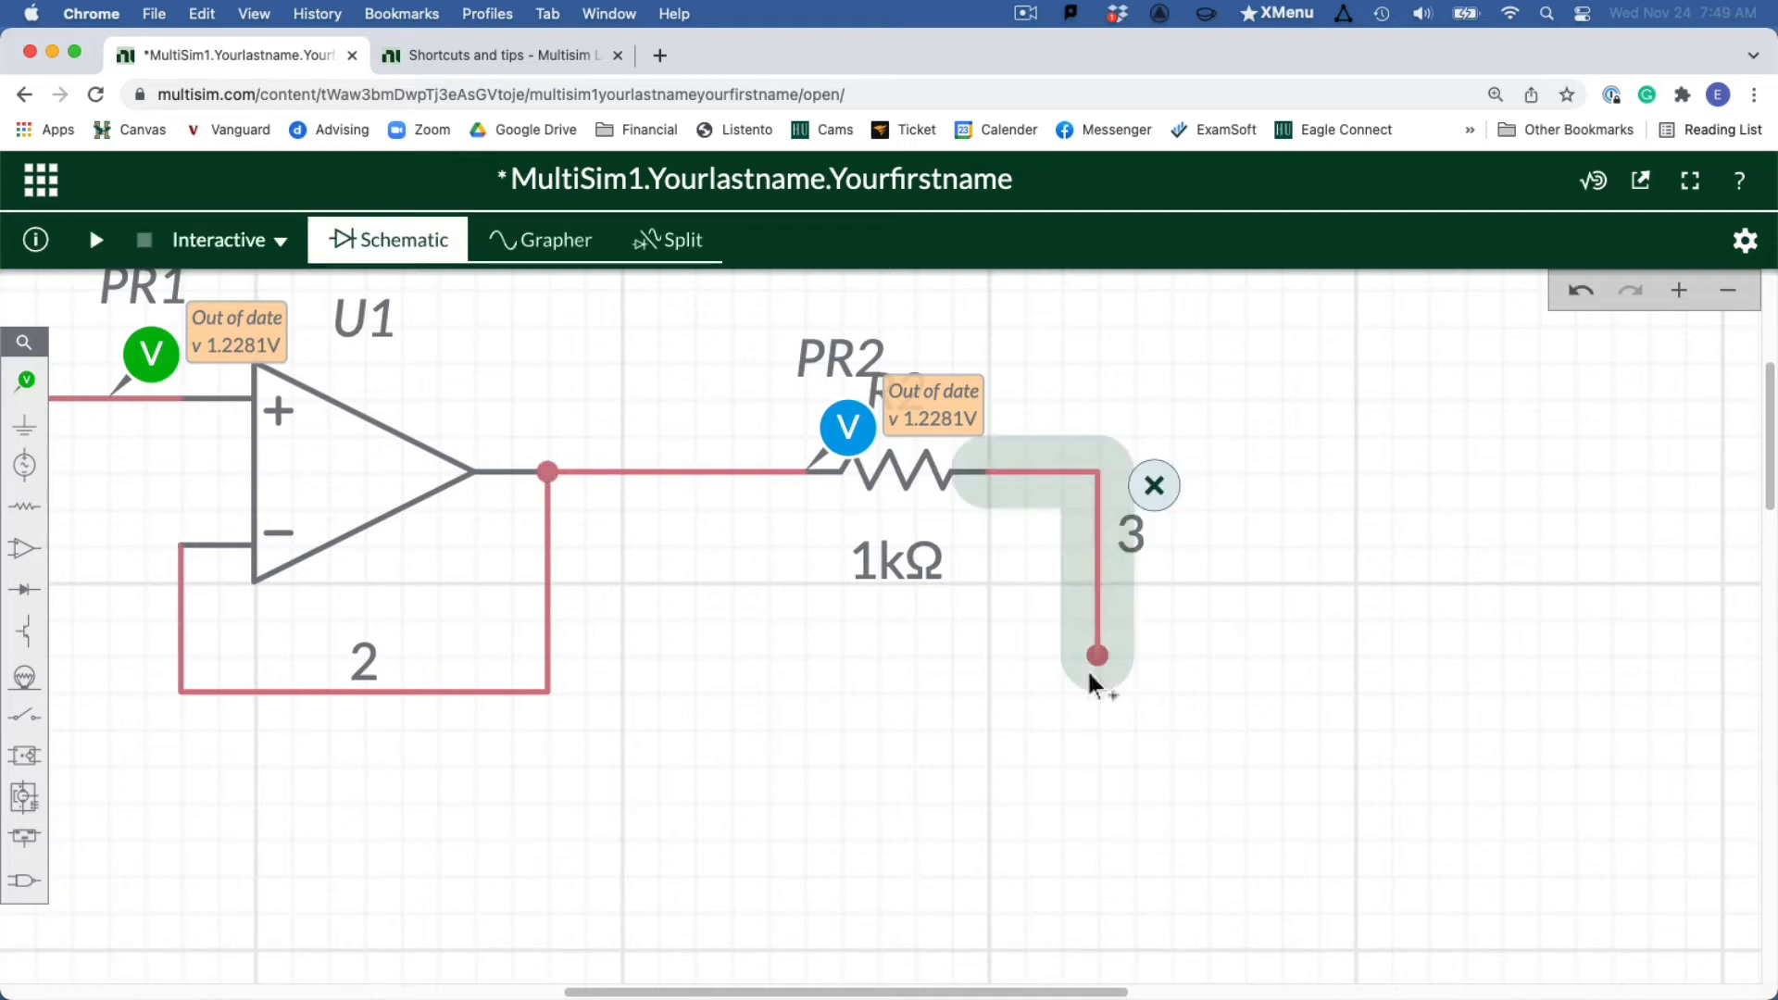
# Add another resistor, rotate it to vertical and attach its upper end to the open end of the downward wire
pyautogui.press('r')
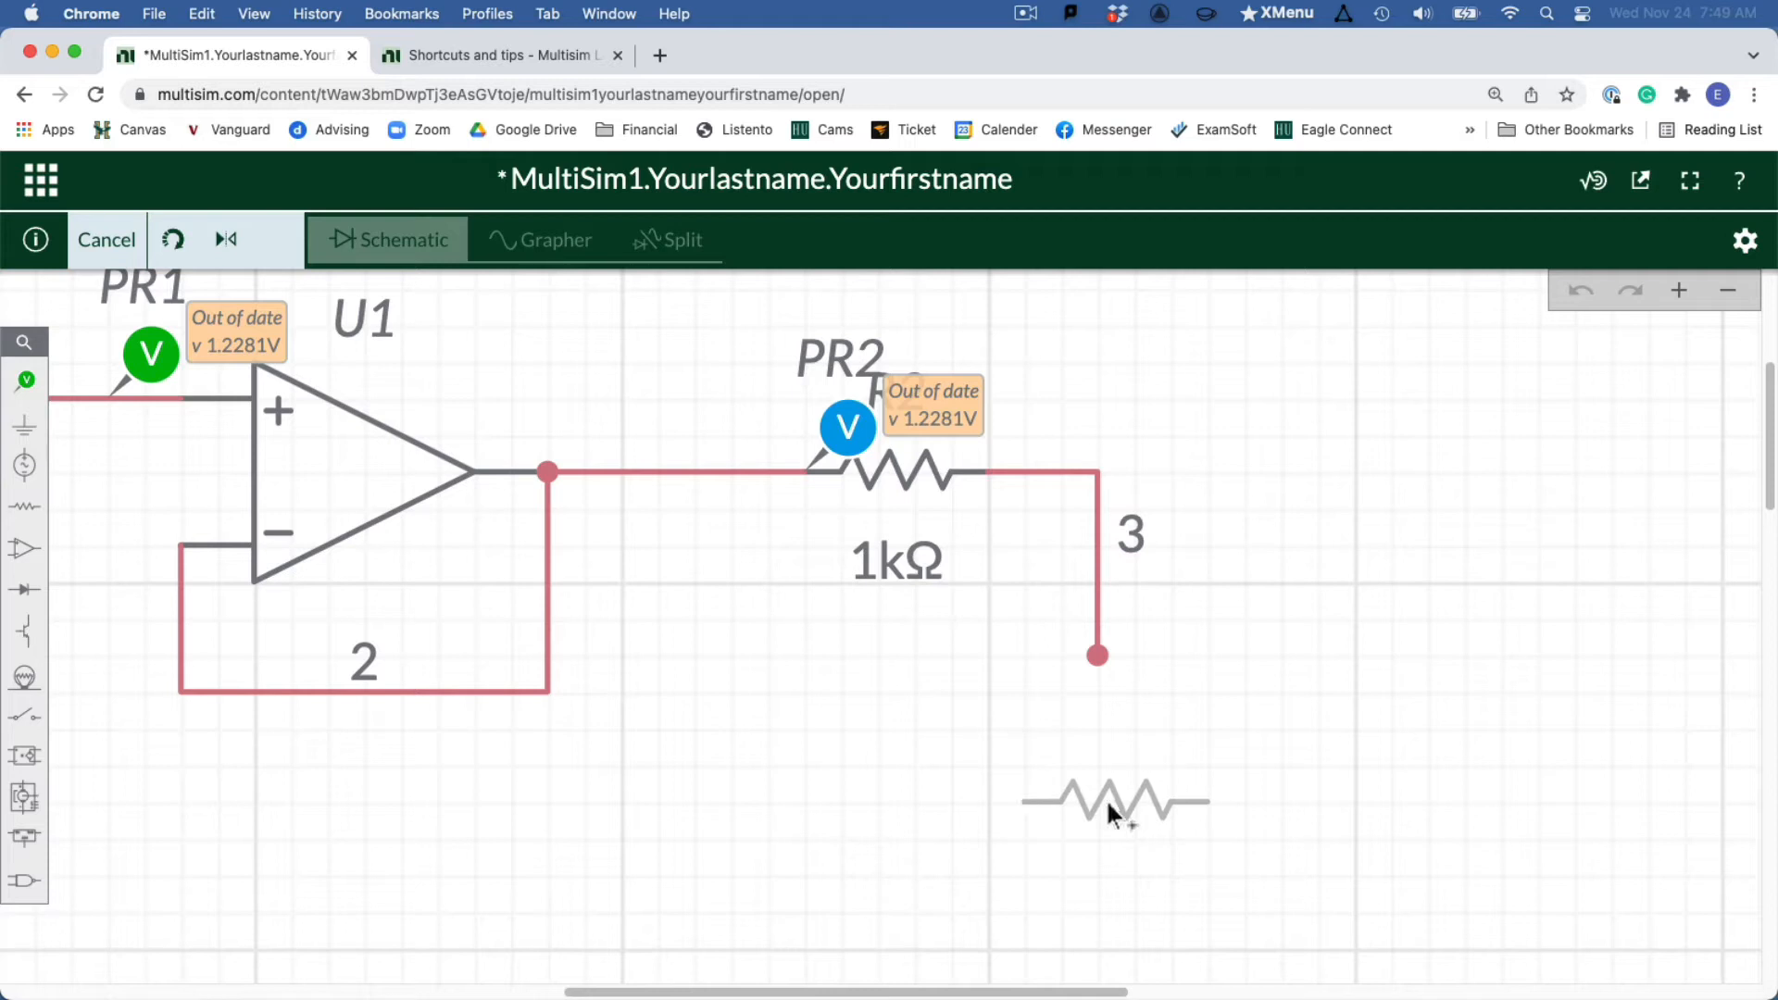
pyautogui.click(1093, 822)
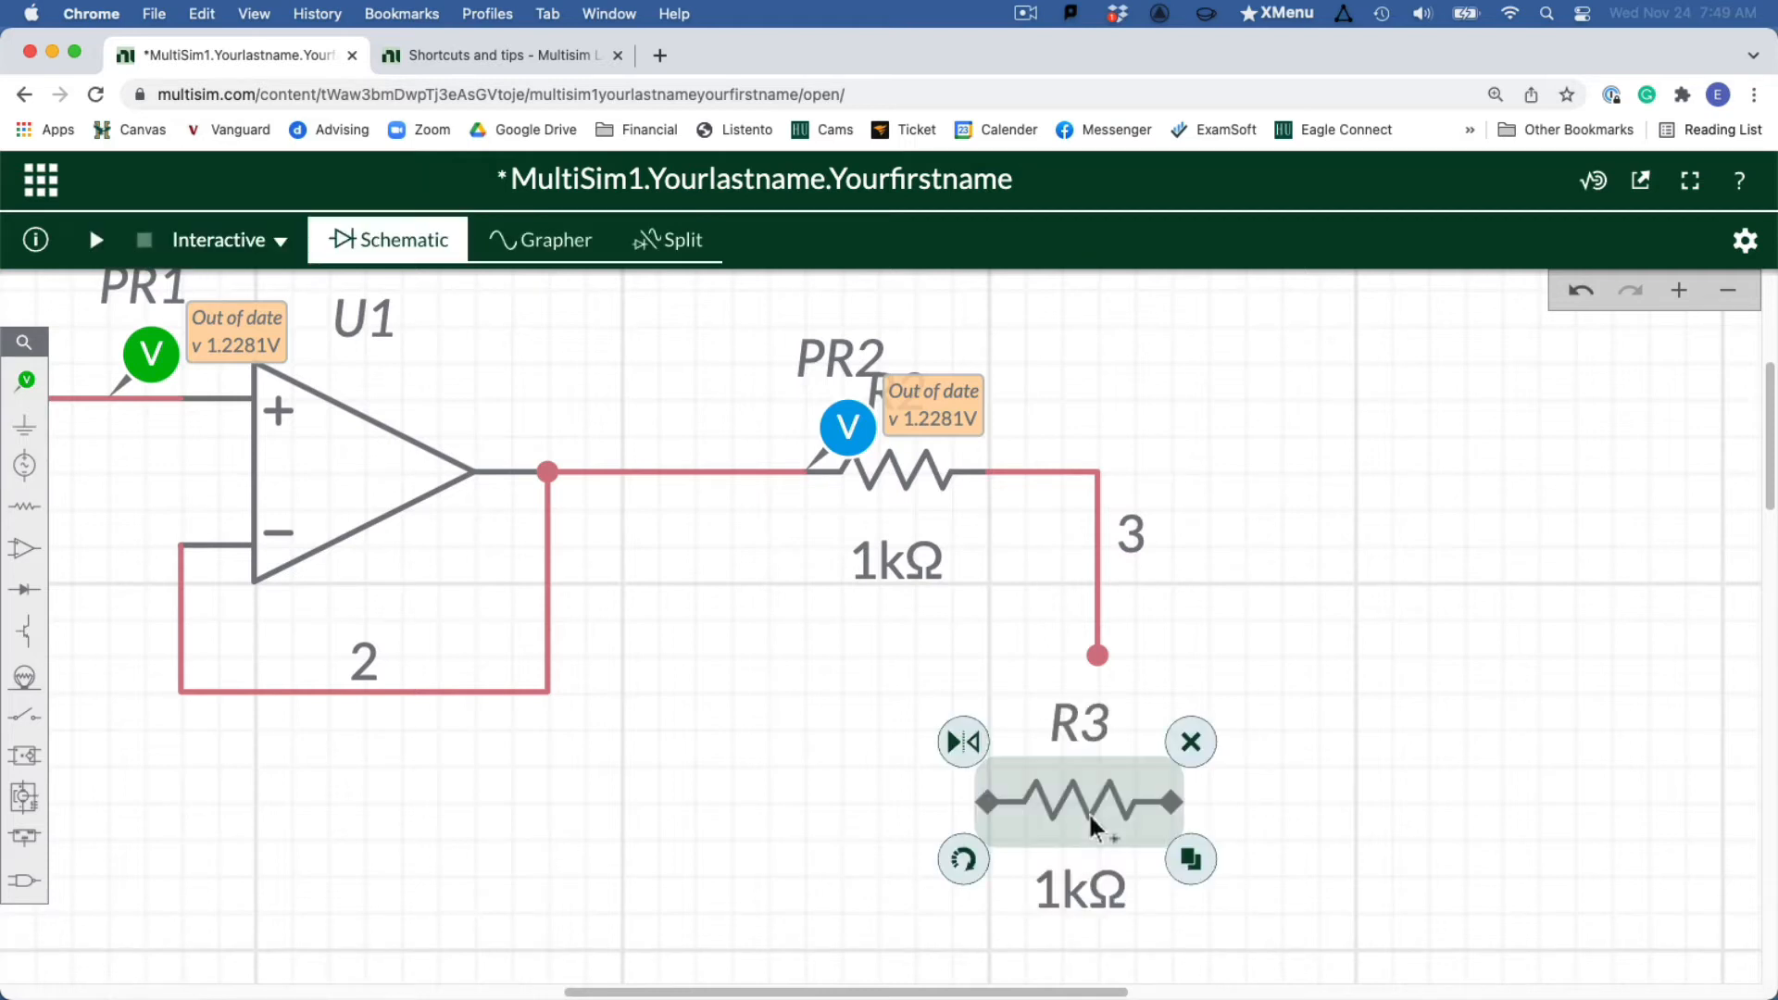
pyautogui.click(964, 858)
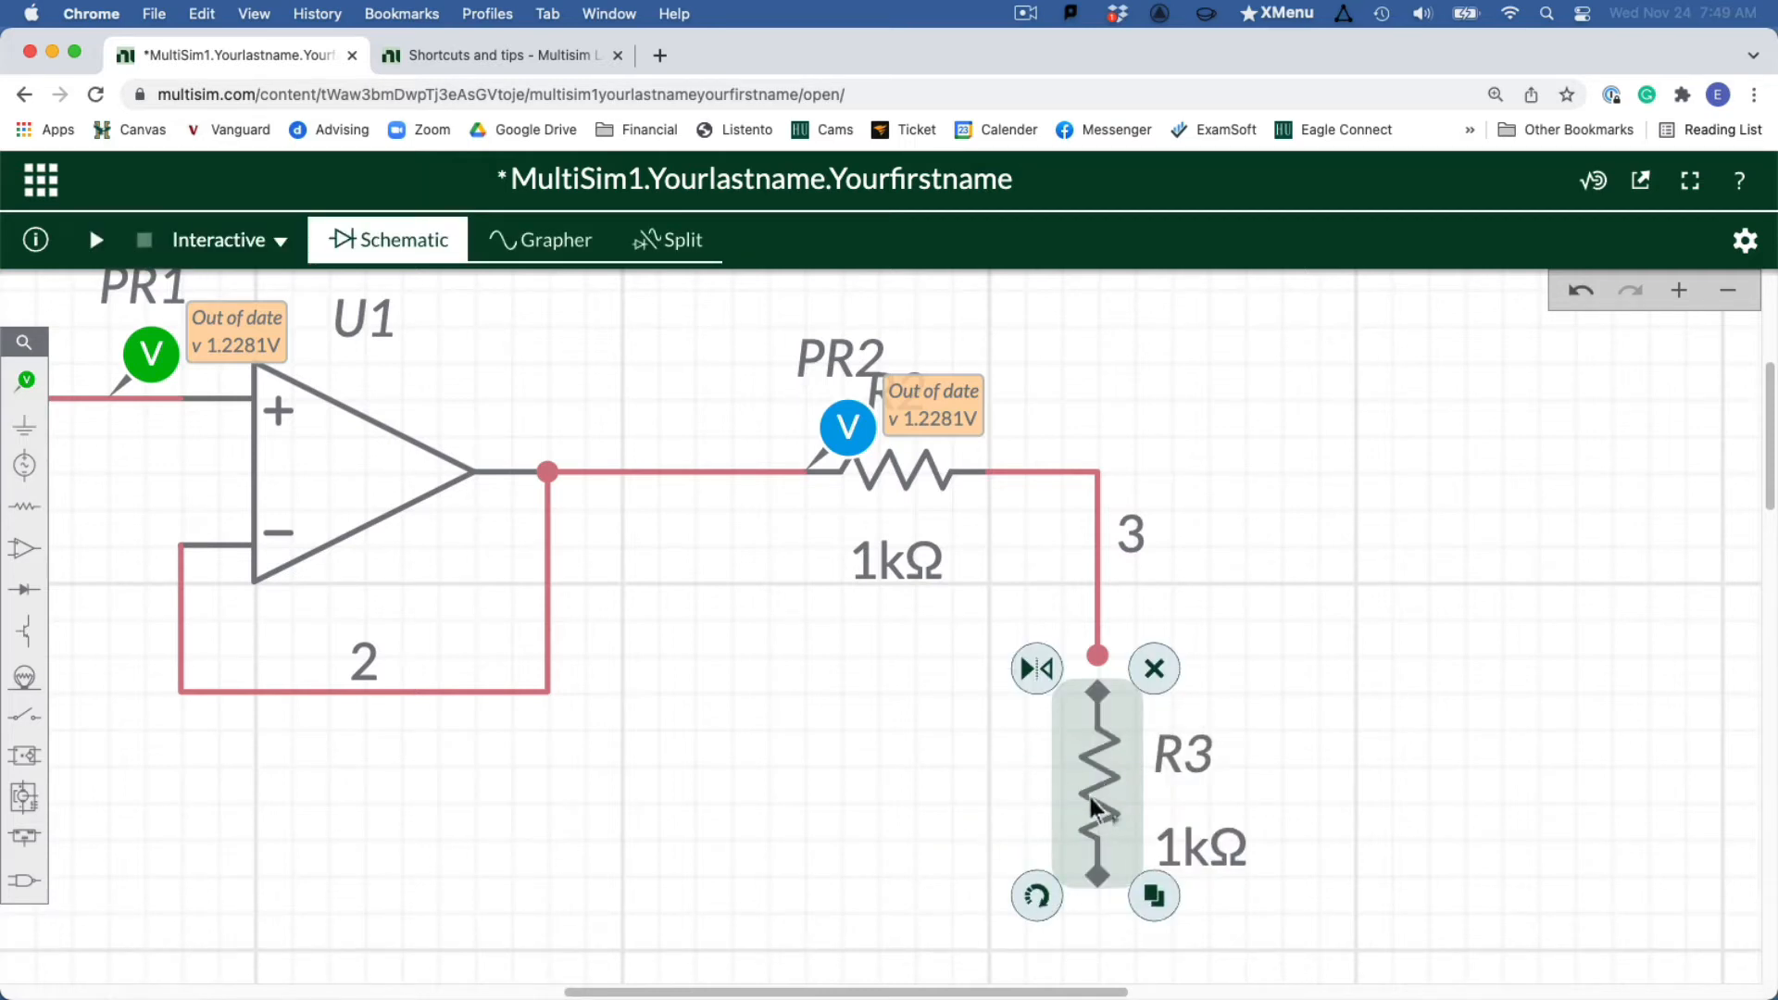
pyautogui.moveTo(1093, 806); pyautogui.dragTo(1110, 765)
# Place a ground below resistor R3, level with the other grounds, and wire it to the resistor's lower end
pyautogui.scroll(-3, 1204, 799)
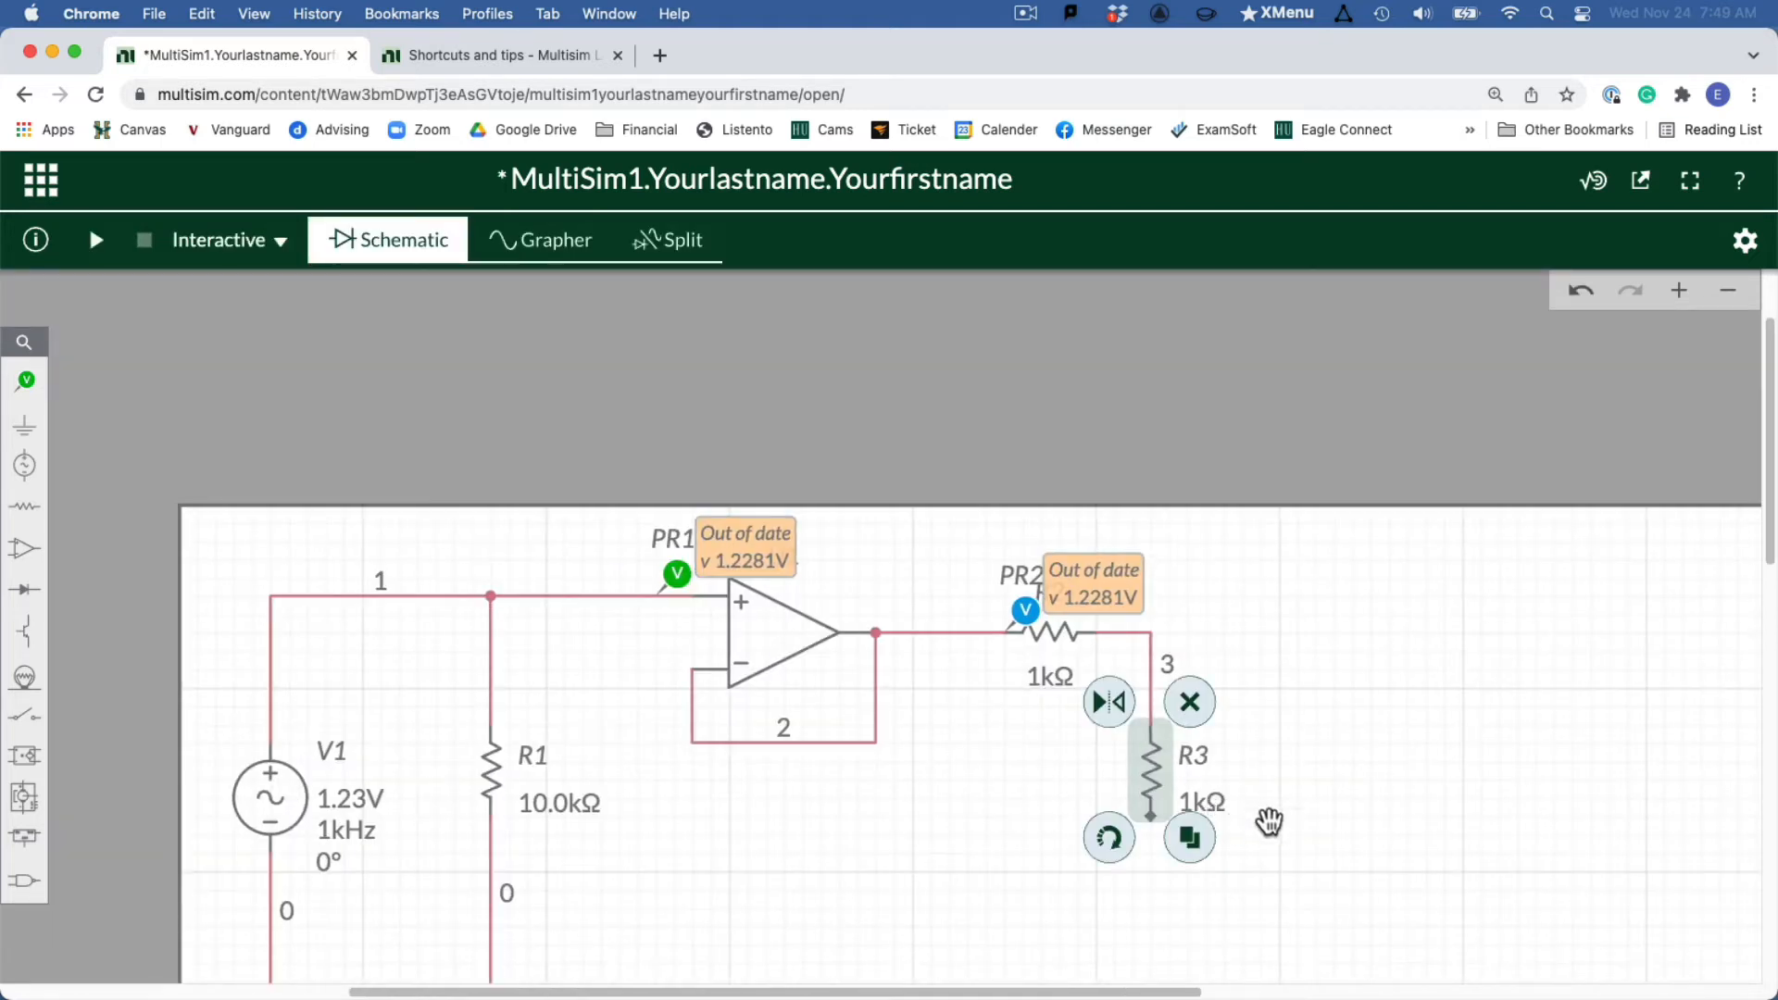
pyautogui.scroll(-4, 1282, 834)
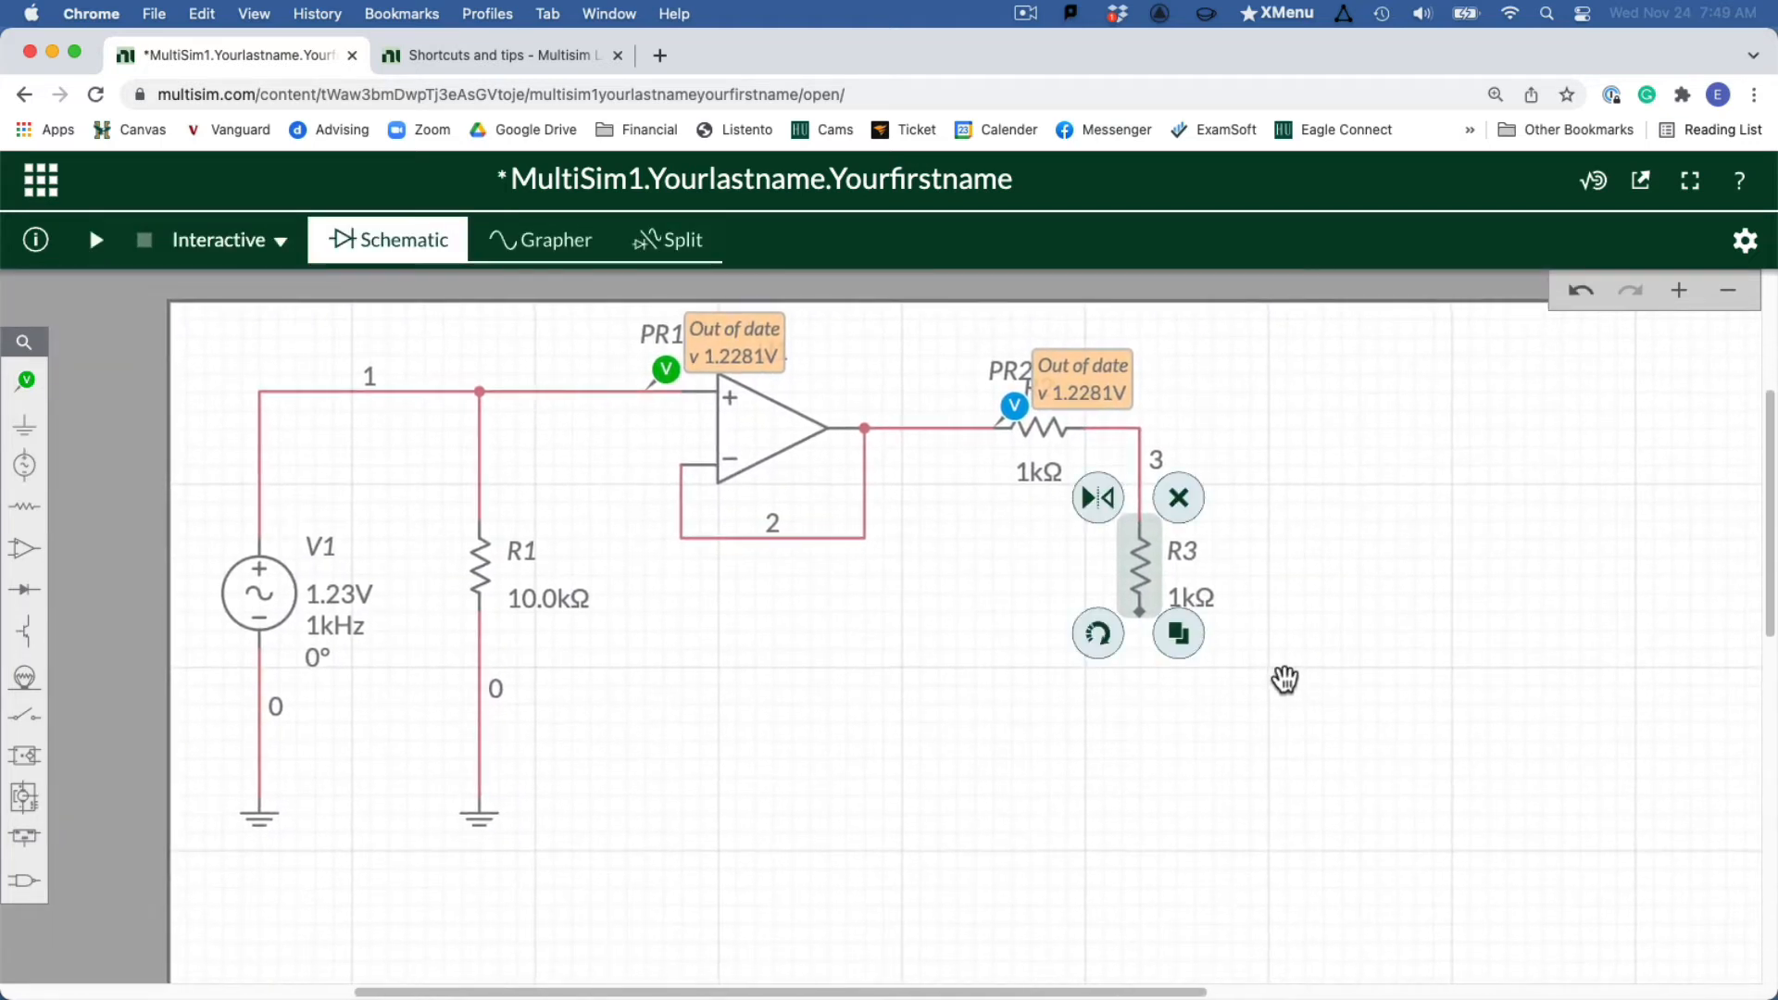
pyautogui.press('g')
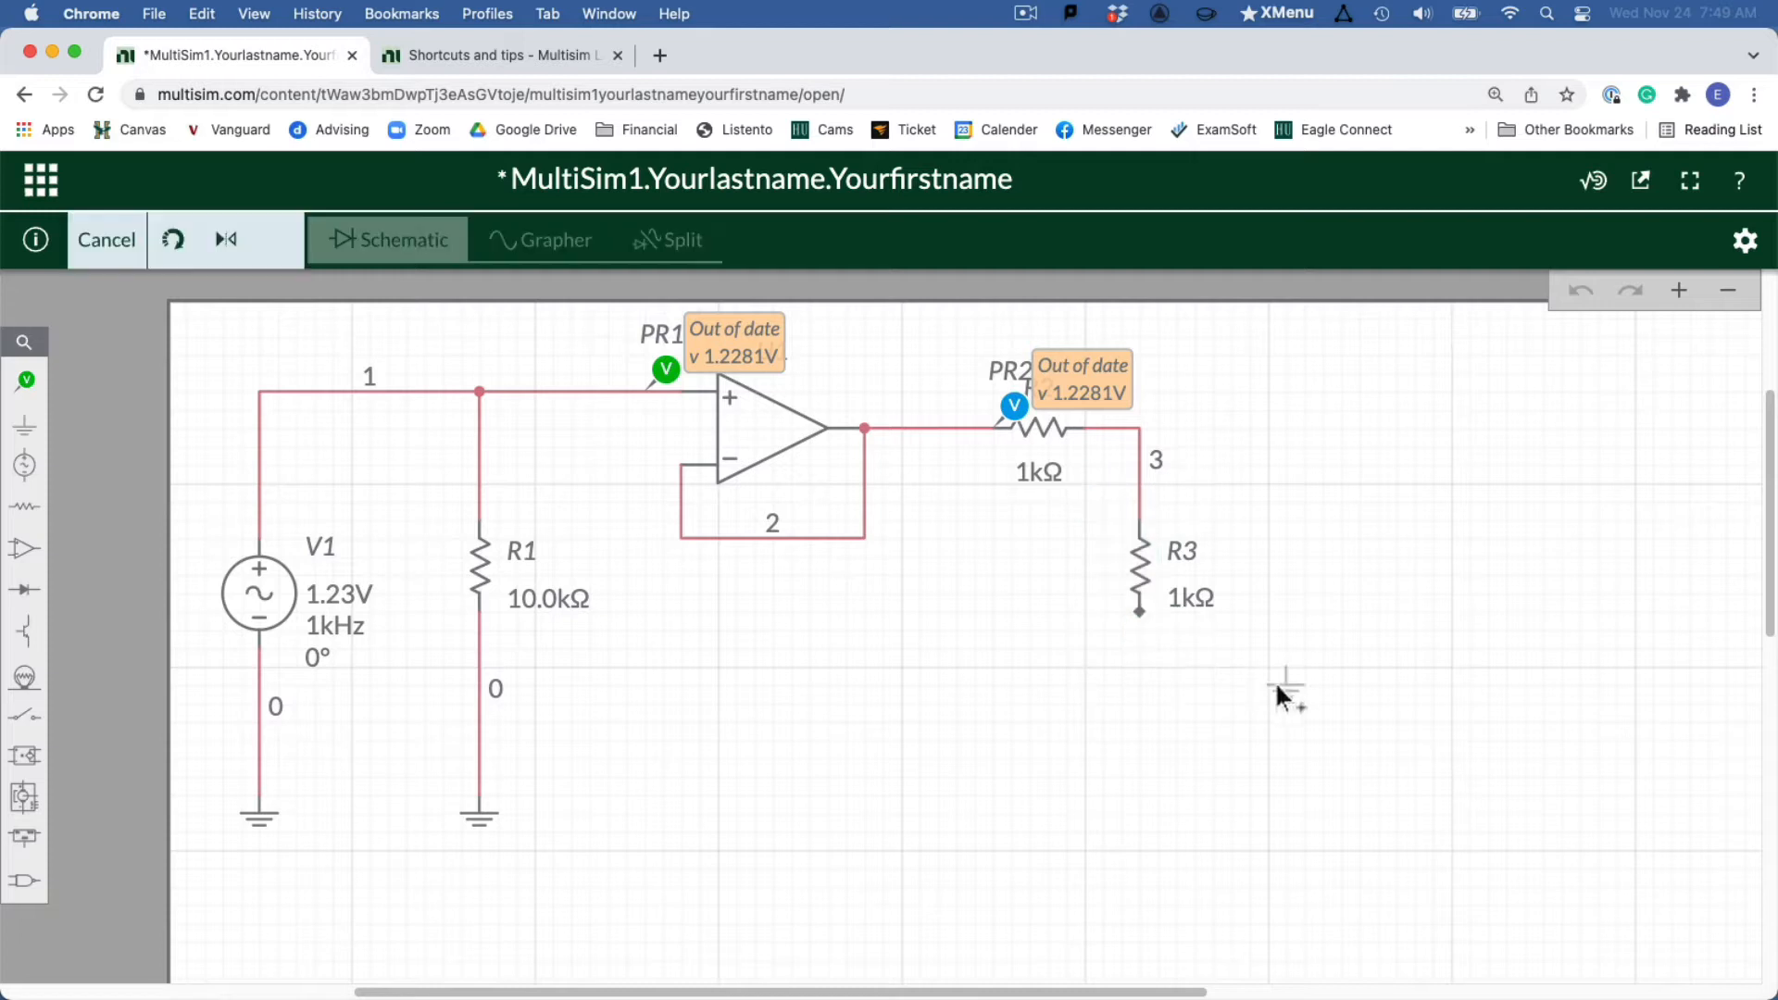
pyautogui.click(1143, 818)
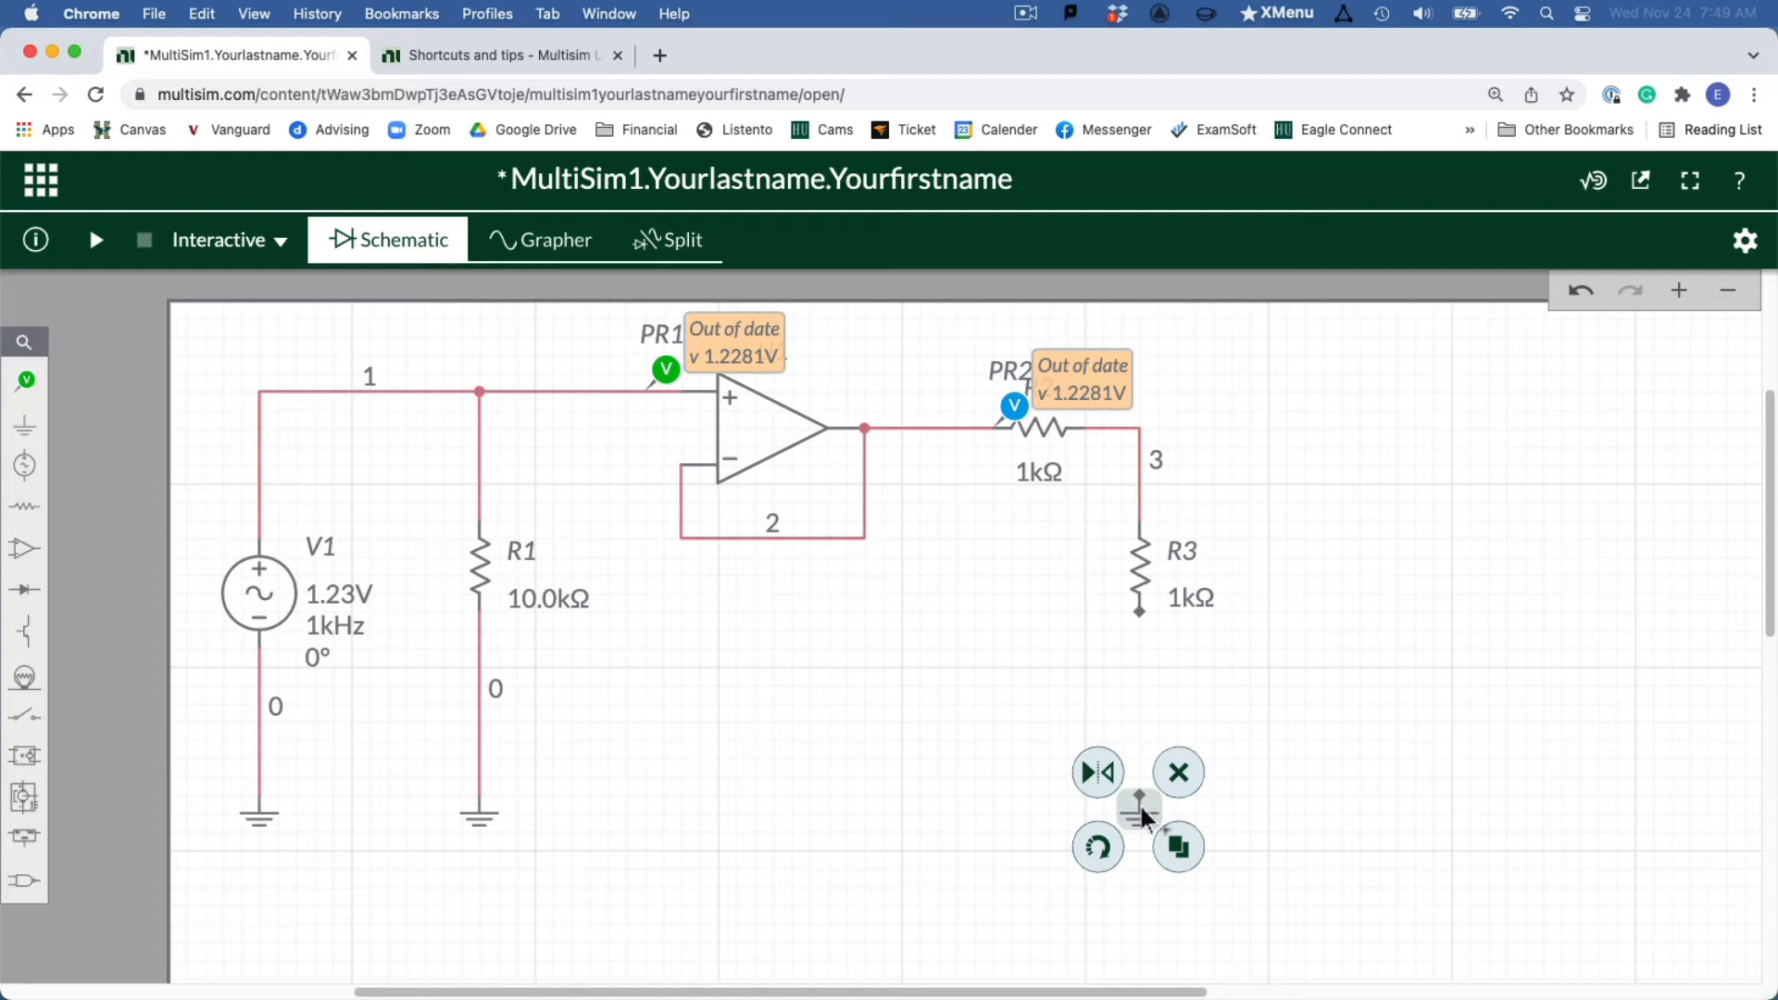
pyautogui.click(1146, 818)
pyautogui.moveTo(1142, 796)
pyautogui.mouseDown()
pyautogui.moveTo(1156, 616)
pyautogui.moveTo(1141, 613)
pyautogui.mouseUp()
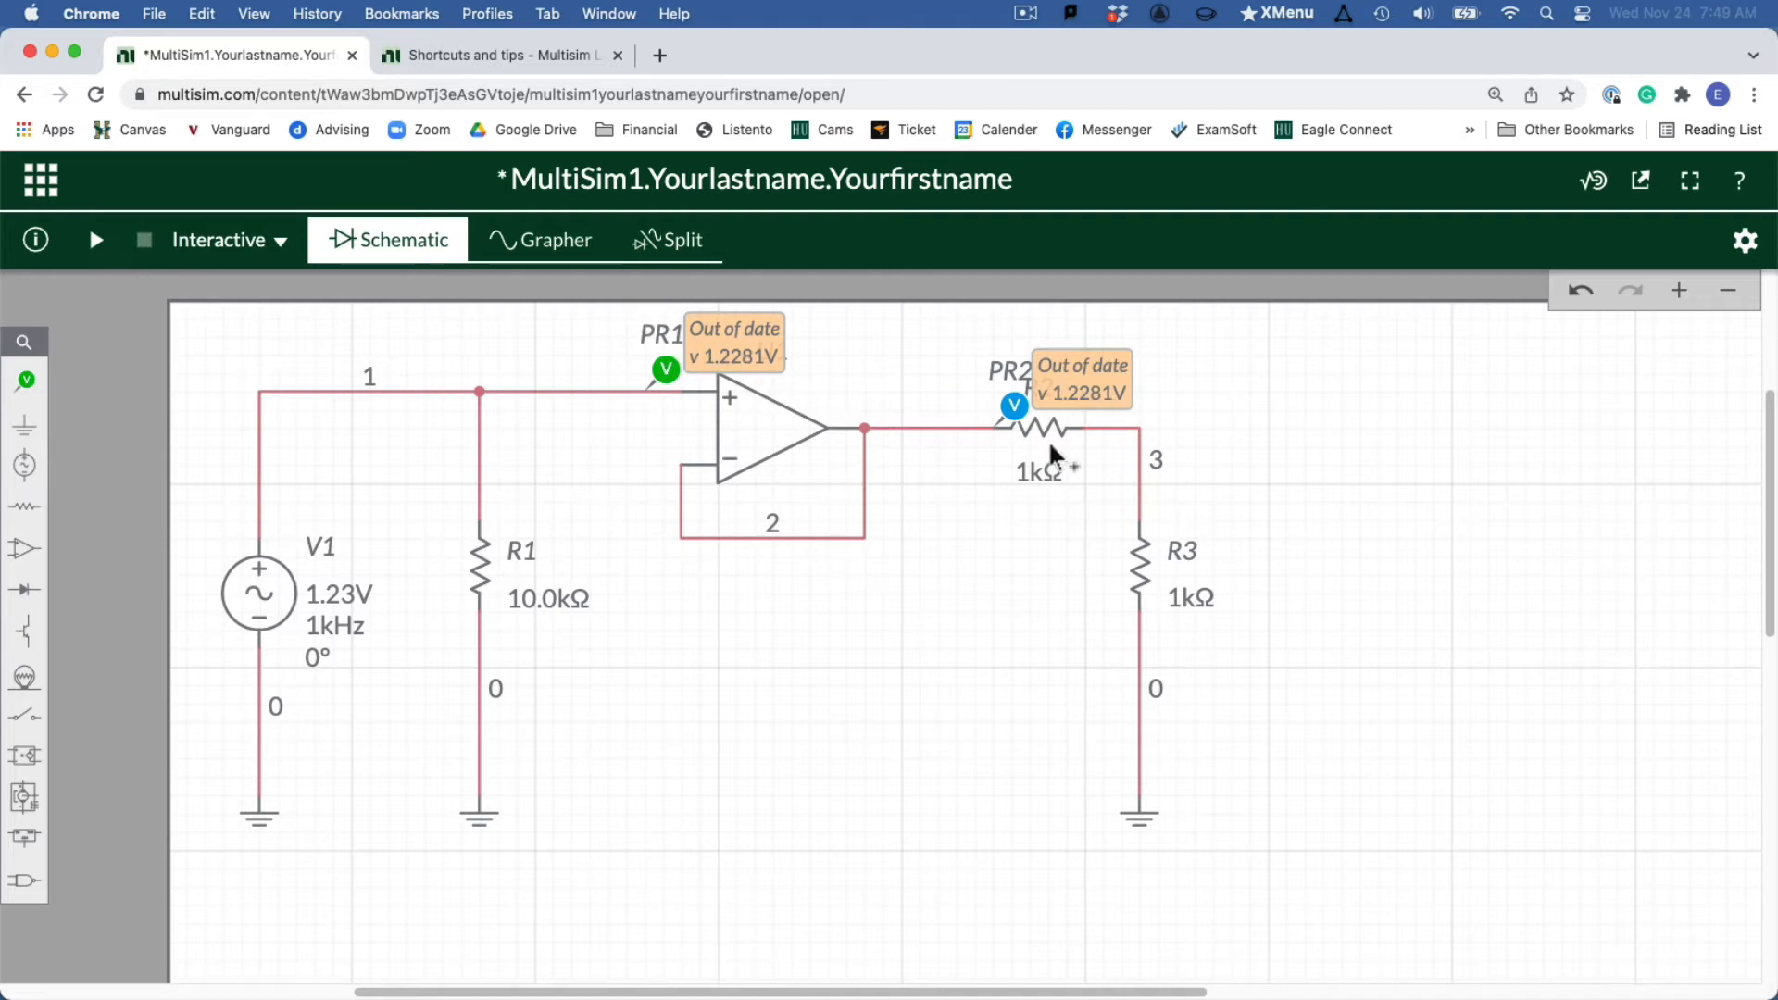
# Set the resistance of R3 to 51 kΩ
pyautogui.click(1181, 600)
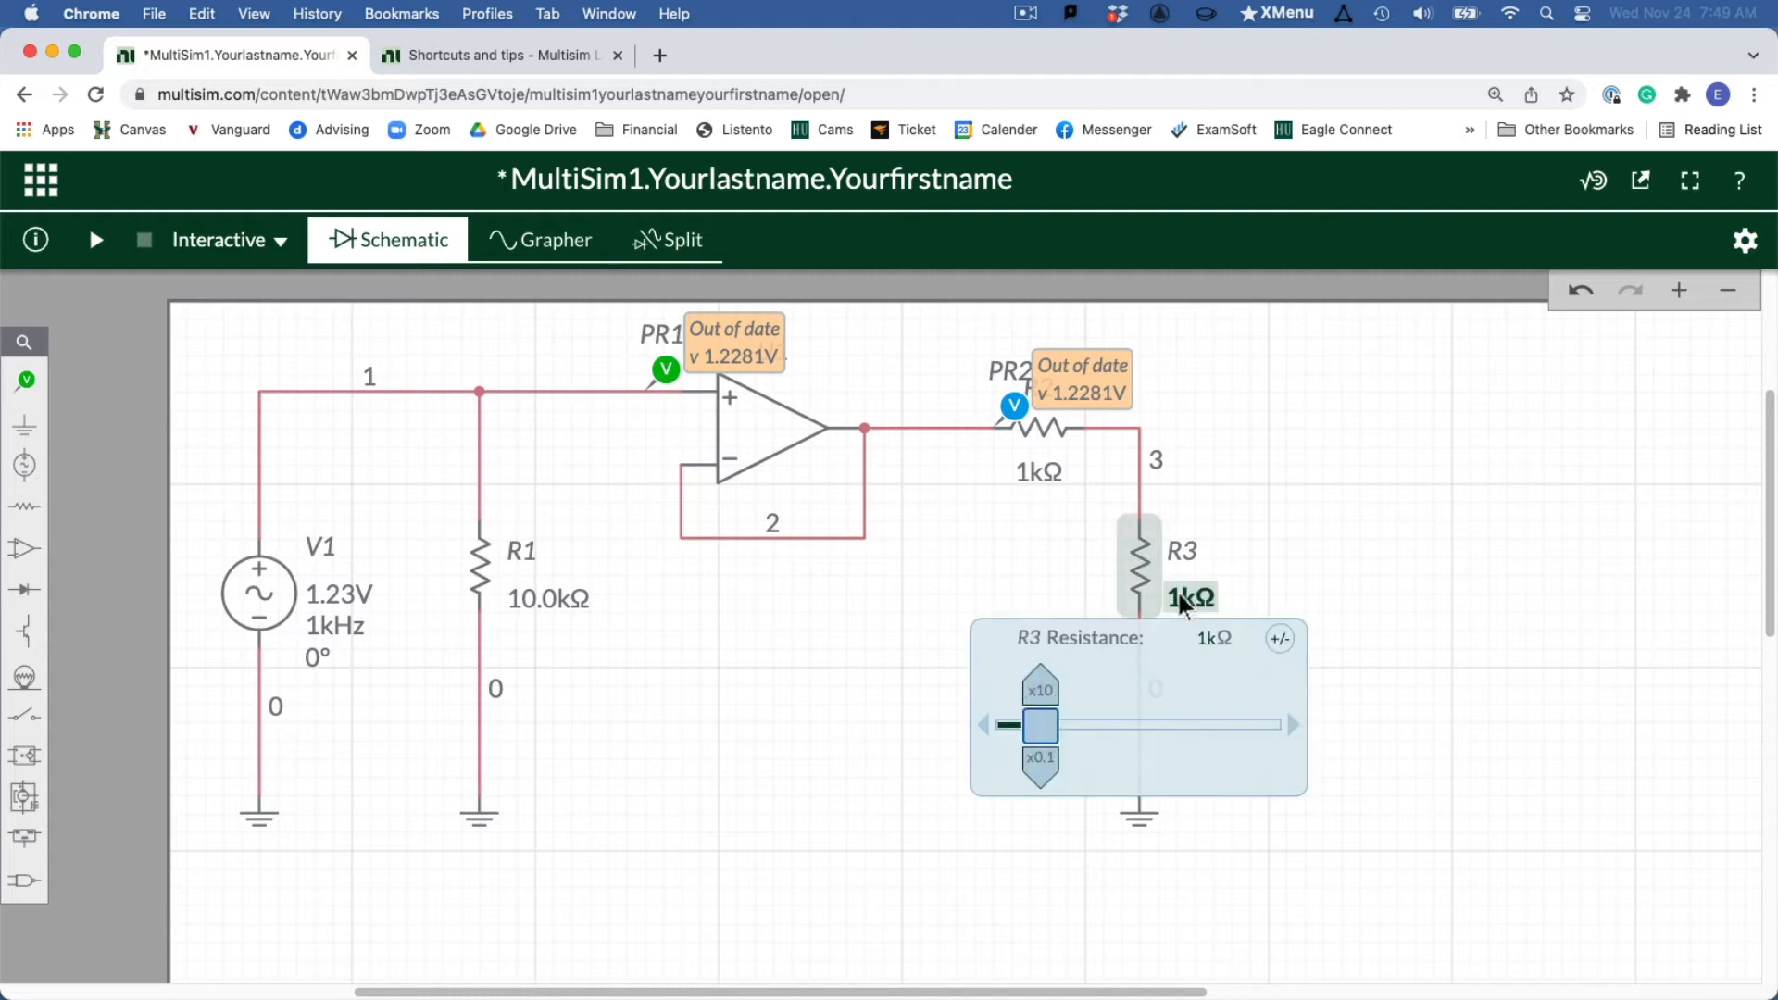
pyautogui.click(1044, 639)
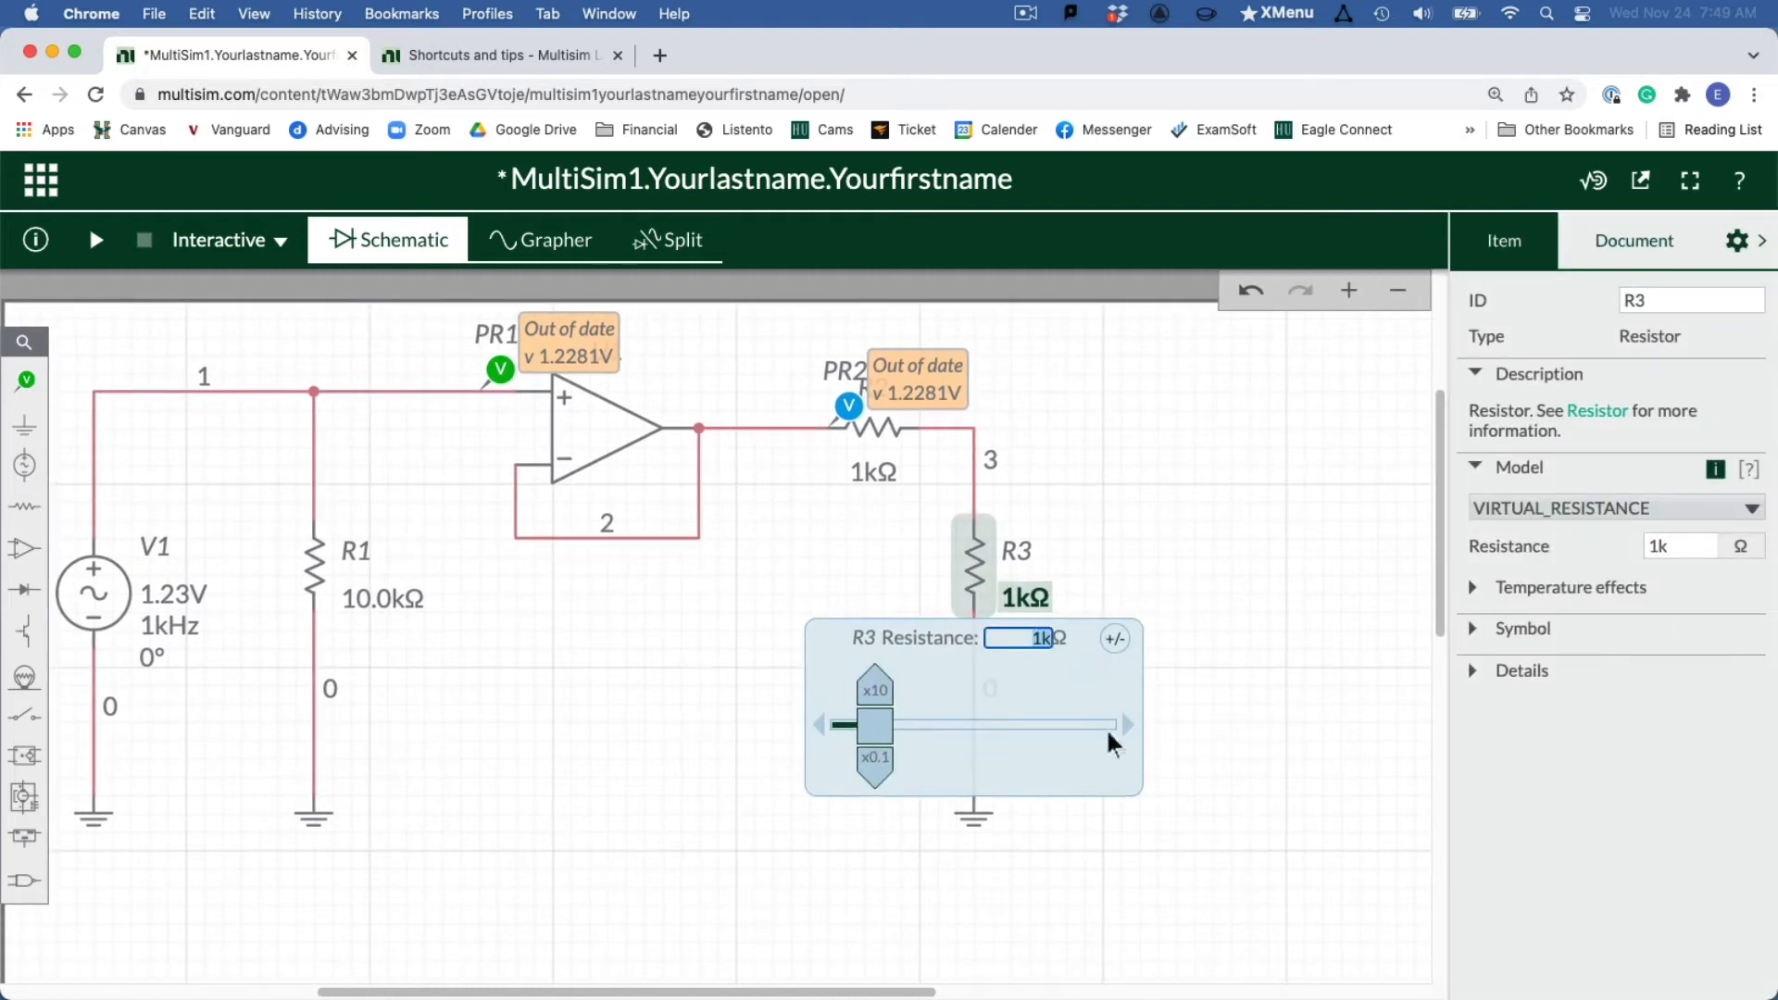
pyautogui.write('5')
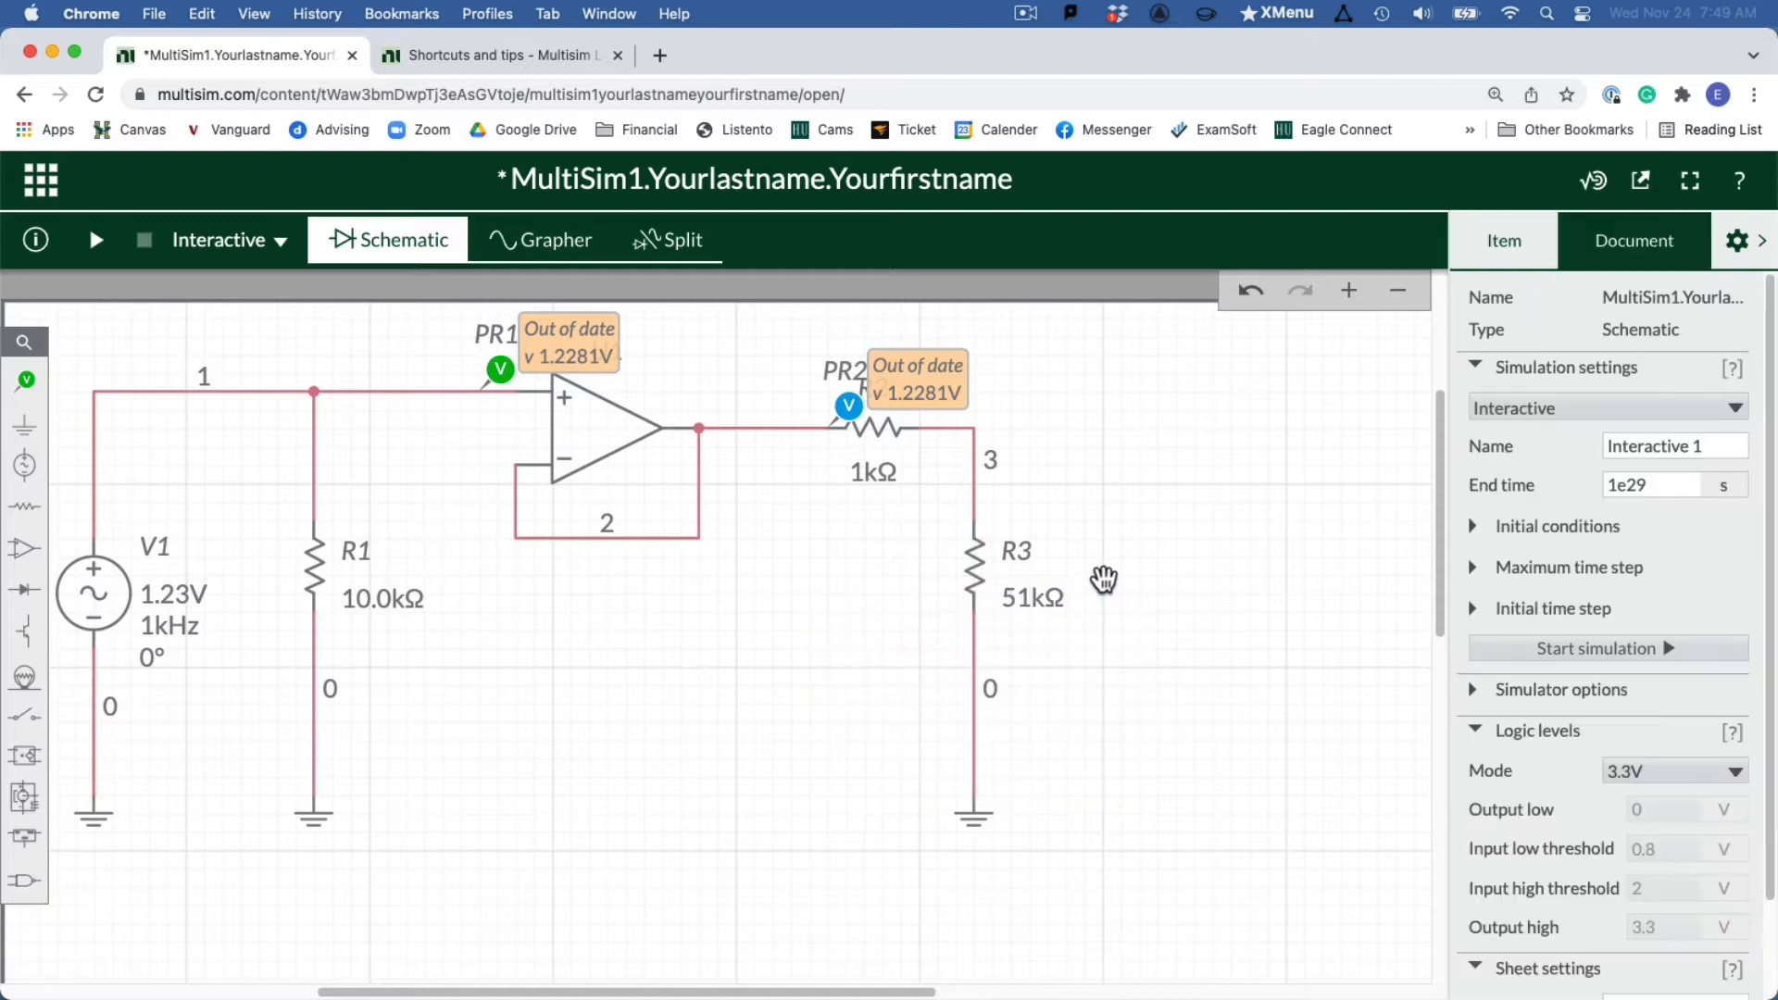
pyautogui.click(1099, 584)
# Branch an open-ended wire to the right from the corner above R3 on the divider's output net
pyautogui.click(973, 428)
pyautogui.click(973, 428)
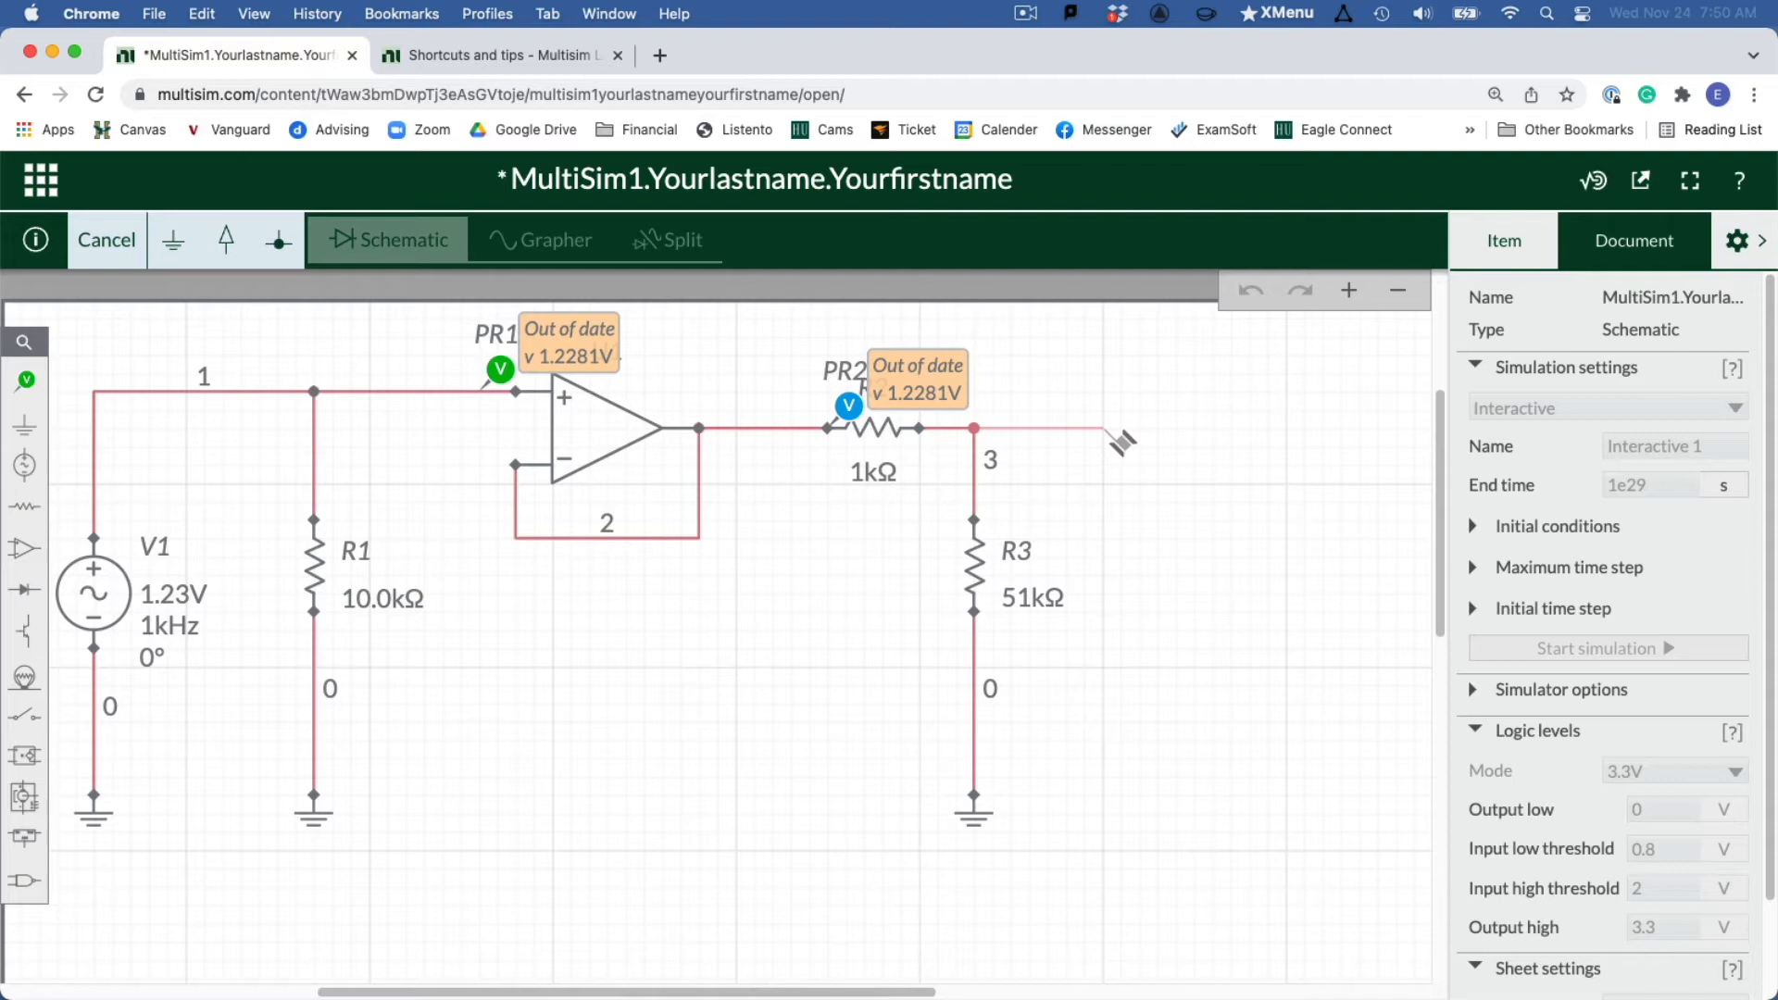
pyautogui.click(1160, 429)
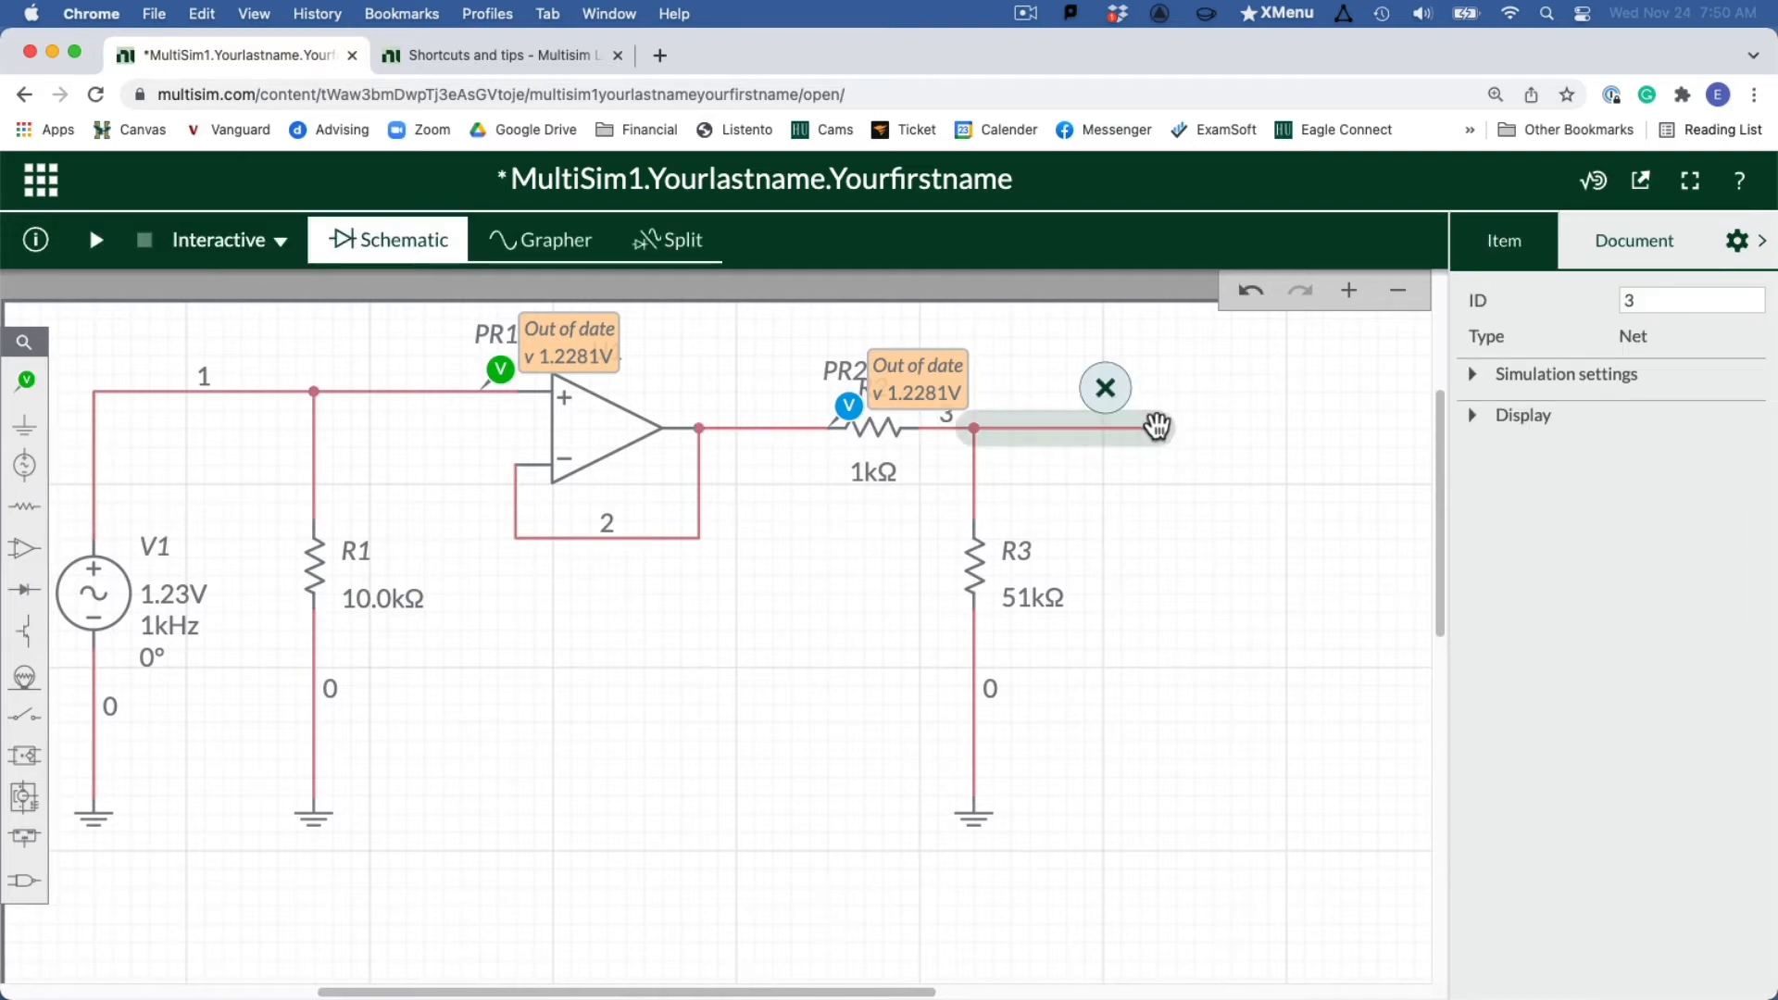
# Switch to the project instructions PDF in Preview and examine the section on adding a 10k drive potentiometer and its circuit diagram
pyautogui.press('super+Tab')
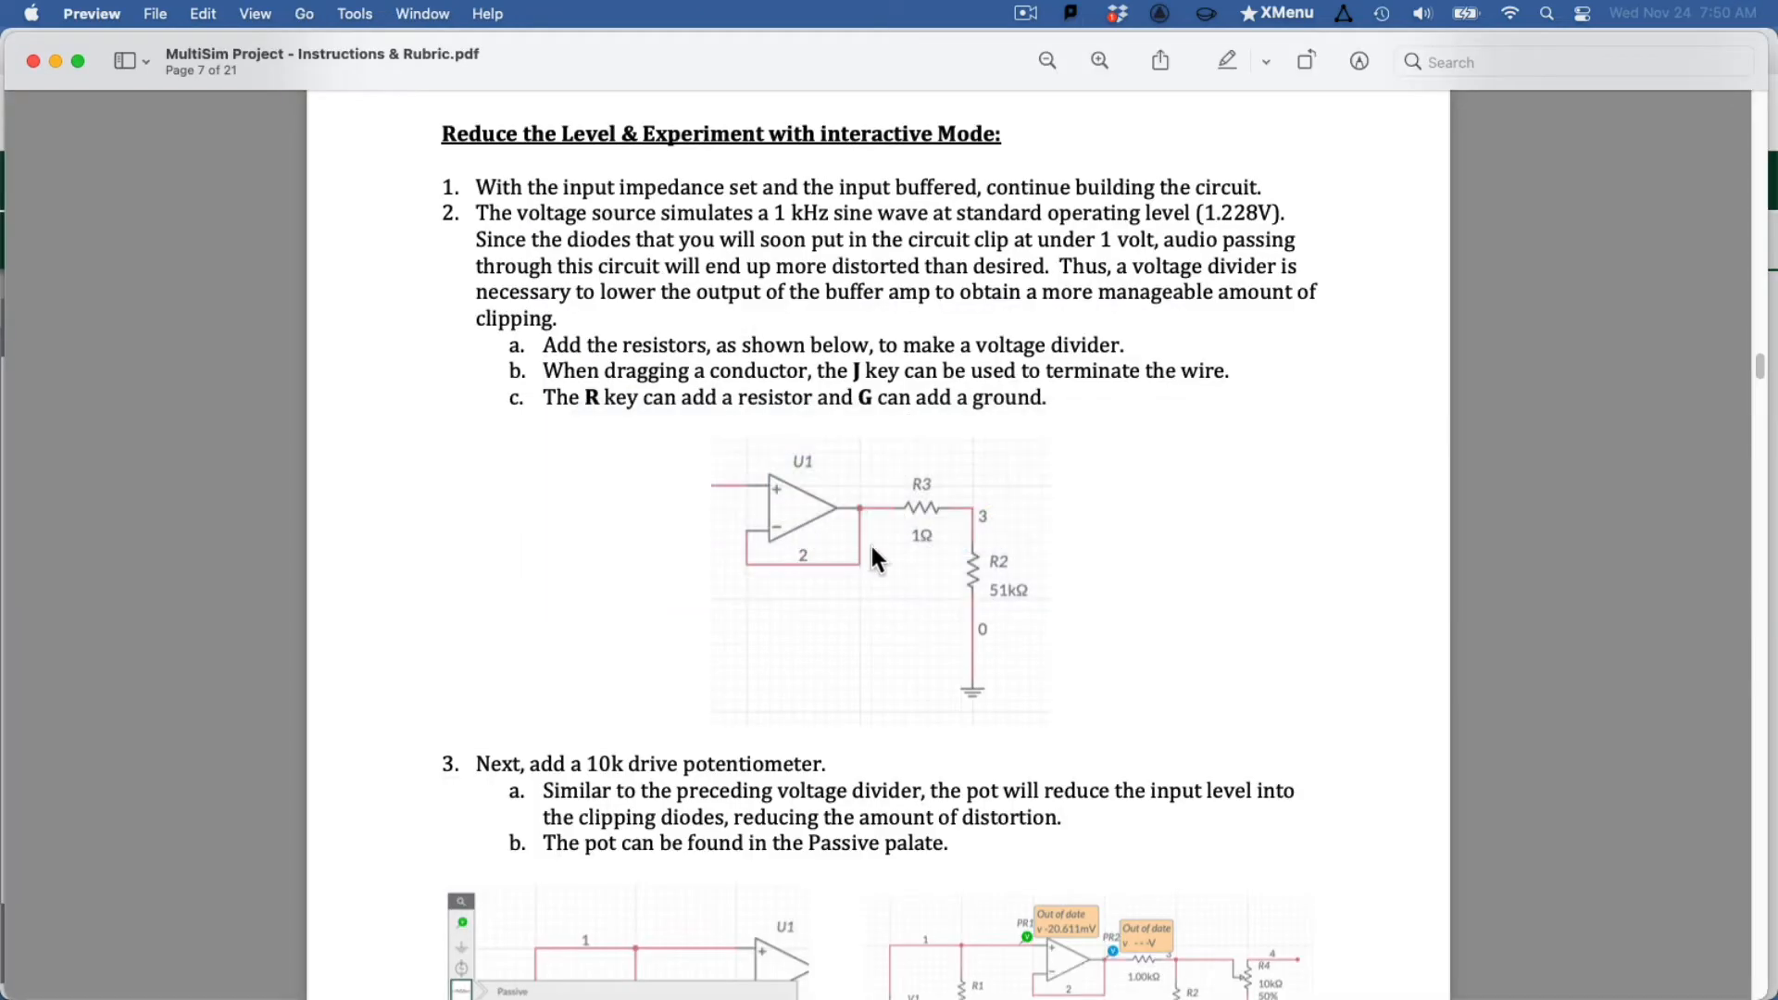
pyautogui.scroll(-5, 1012, 524)
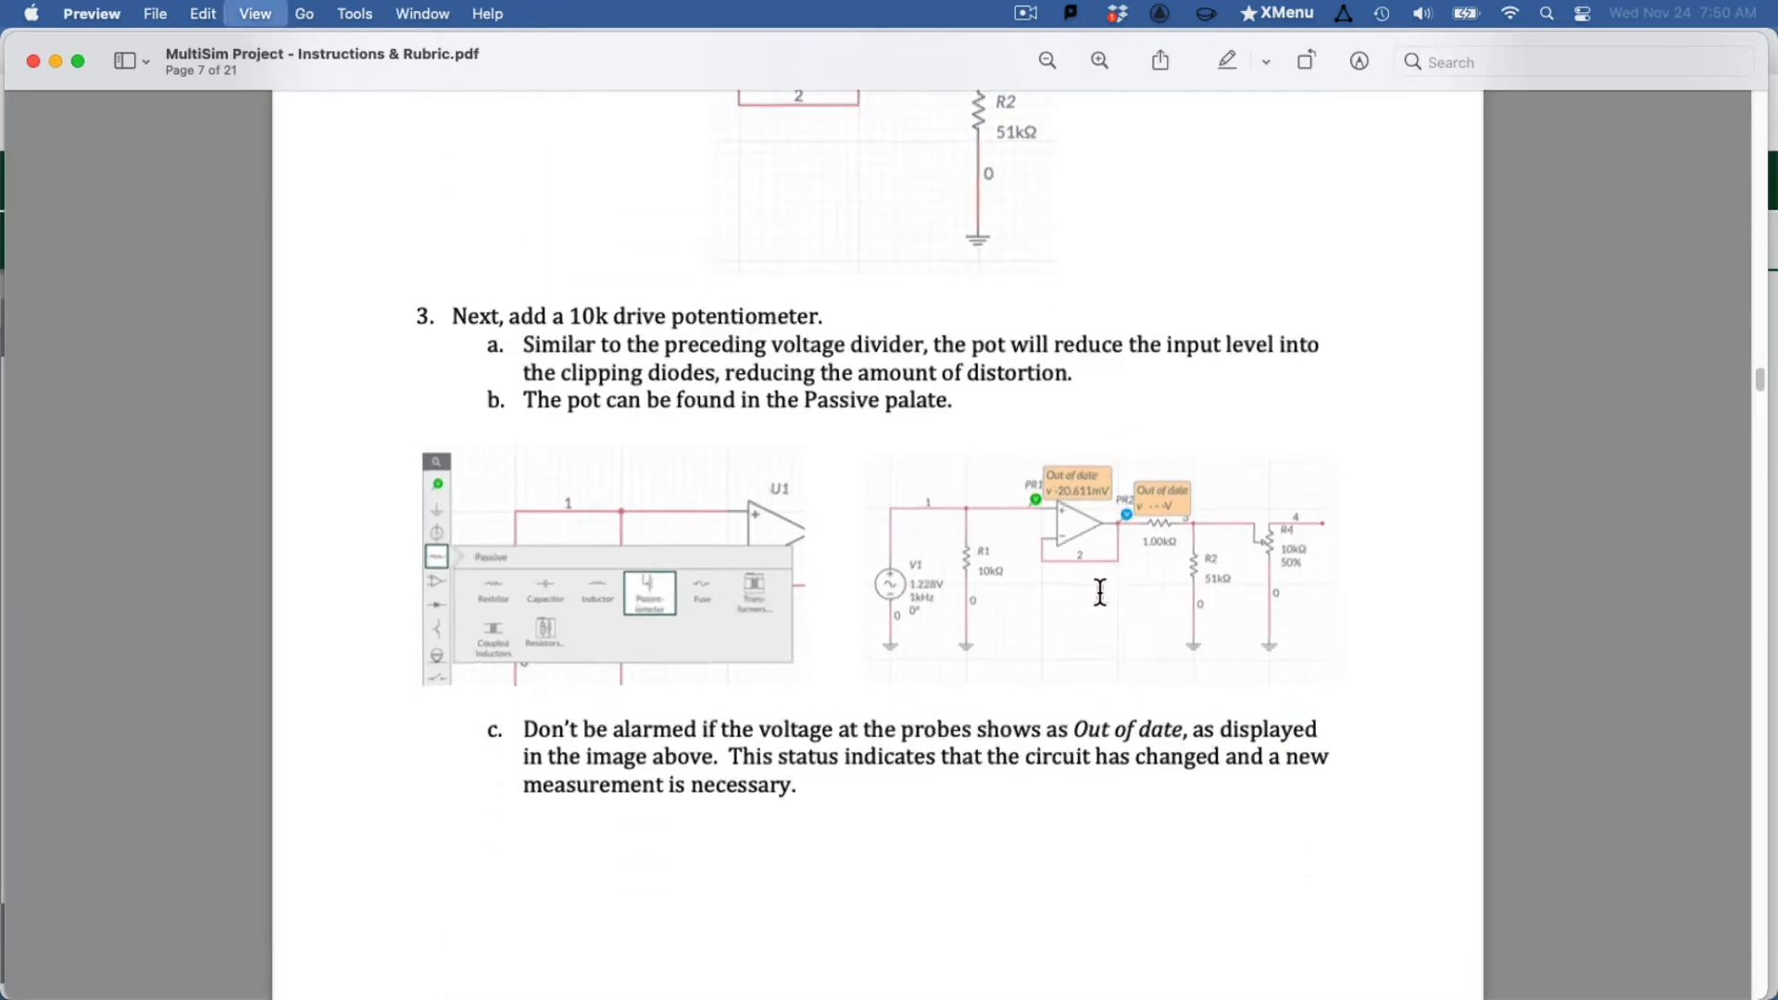
pyautogui.press('super+plus')
pyautogui.press('super+plus')
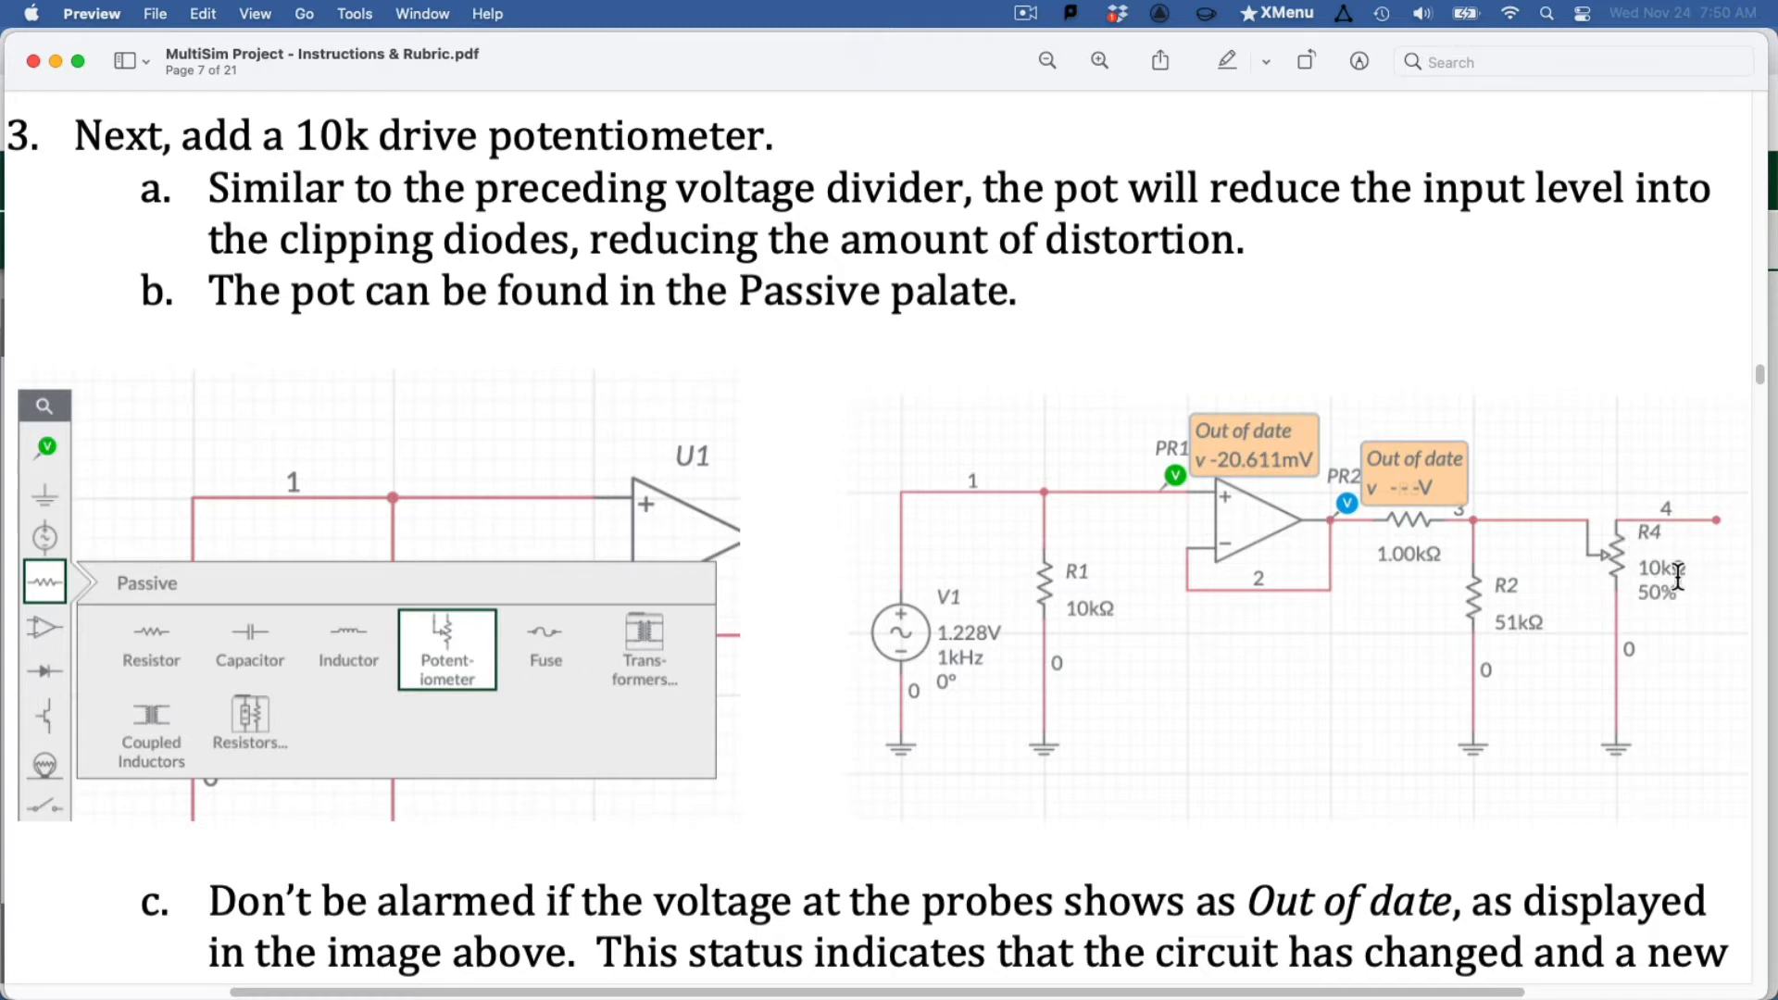
pyautogui.scroll(-1, 1678, 576)
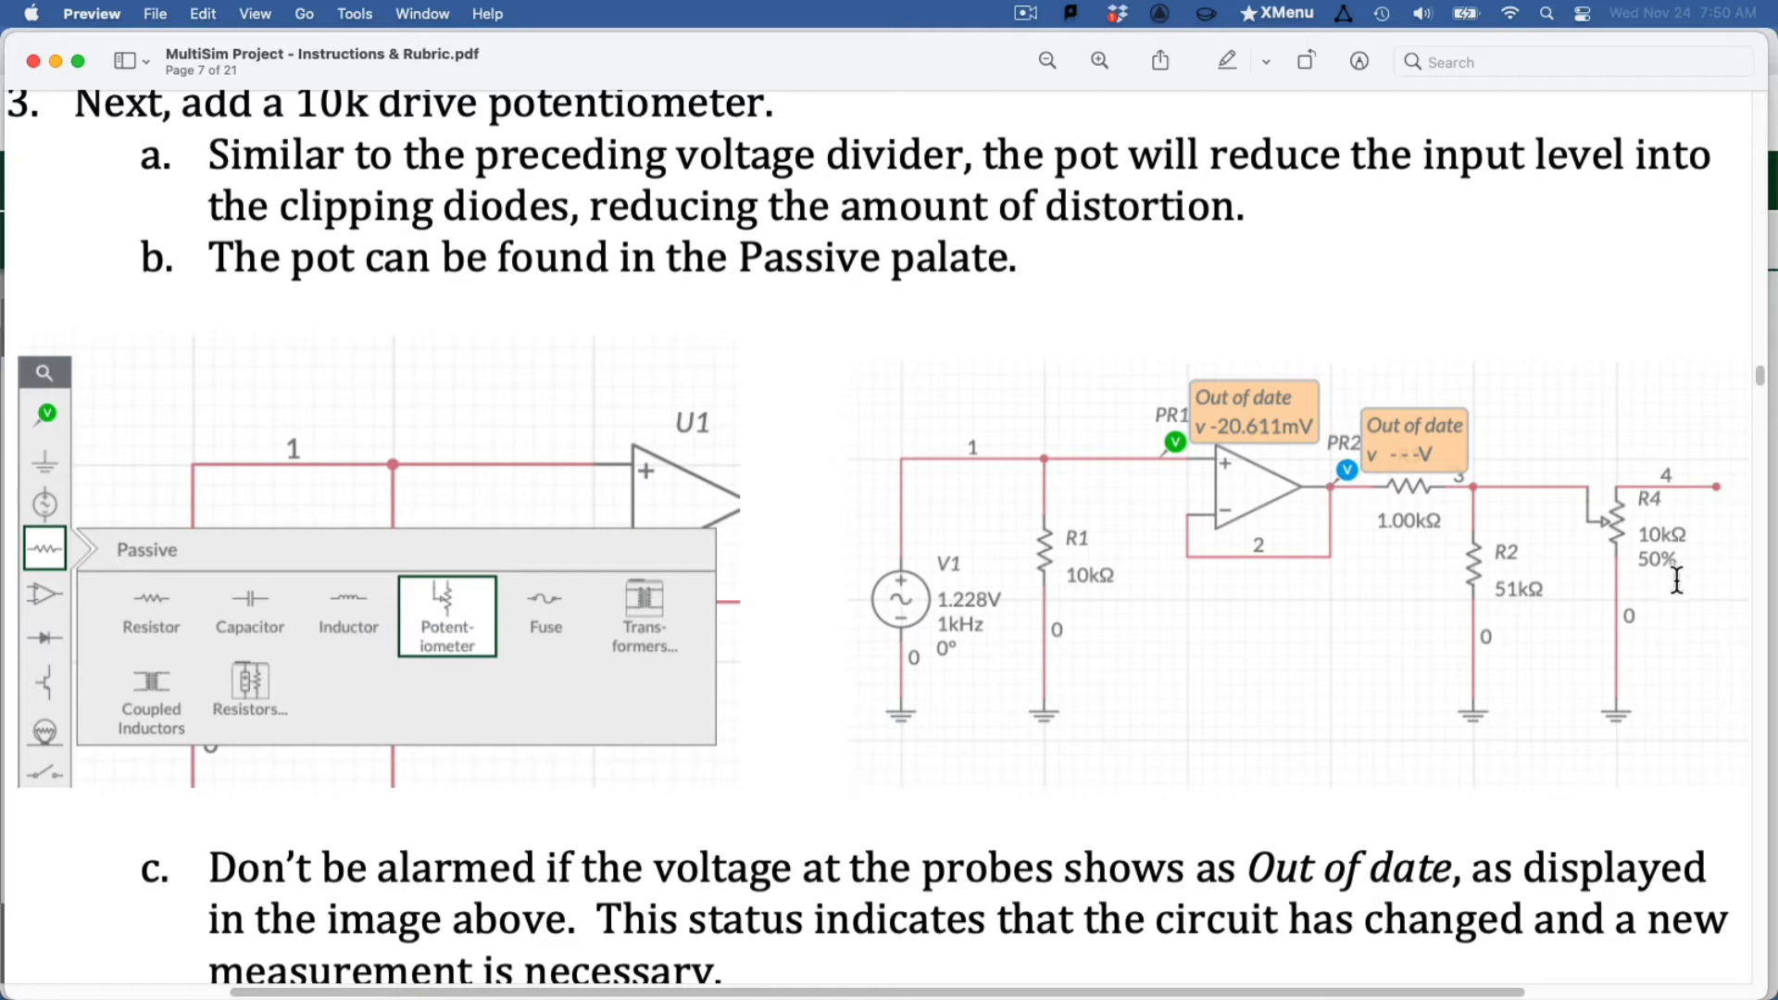
# Switch back to Multisim in Chrome and place a 10 kΩ potentiometer with its wiper on the open end of the divider's output wire
pyautogui.press('super+Tab')
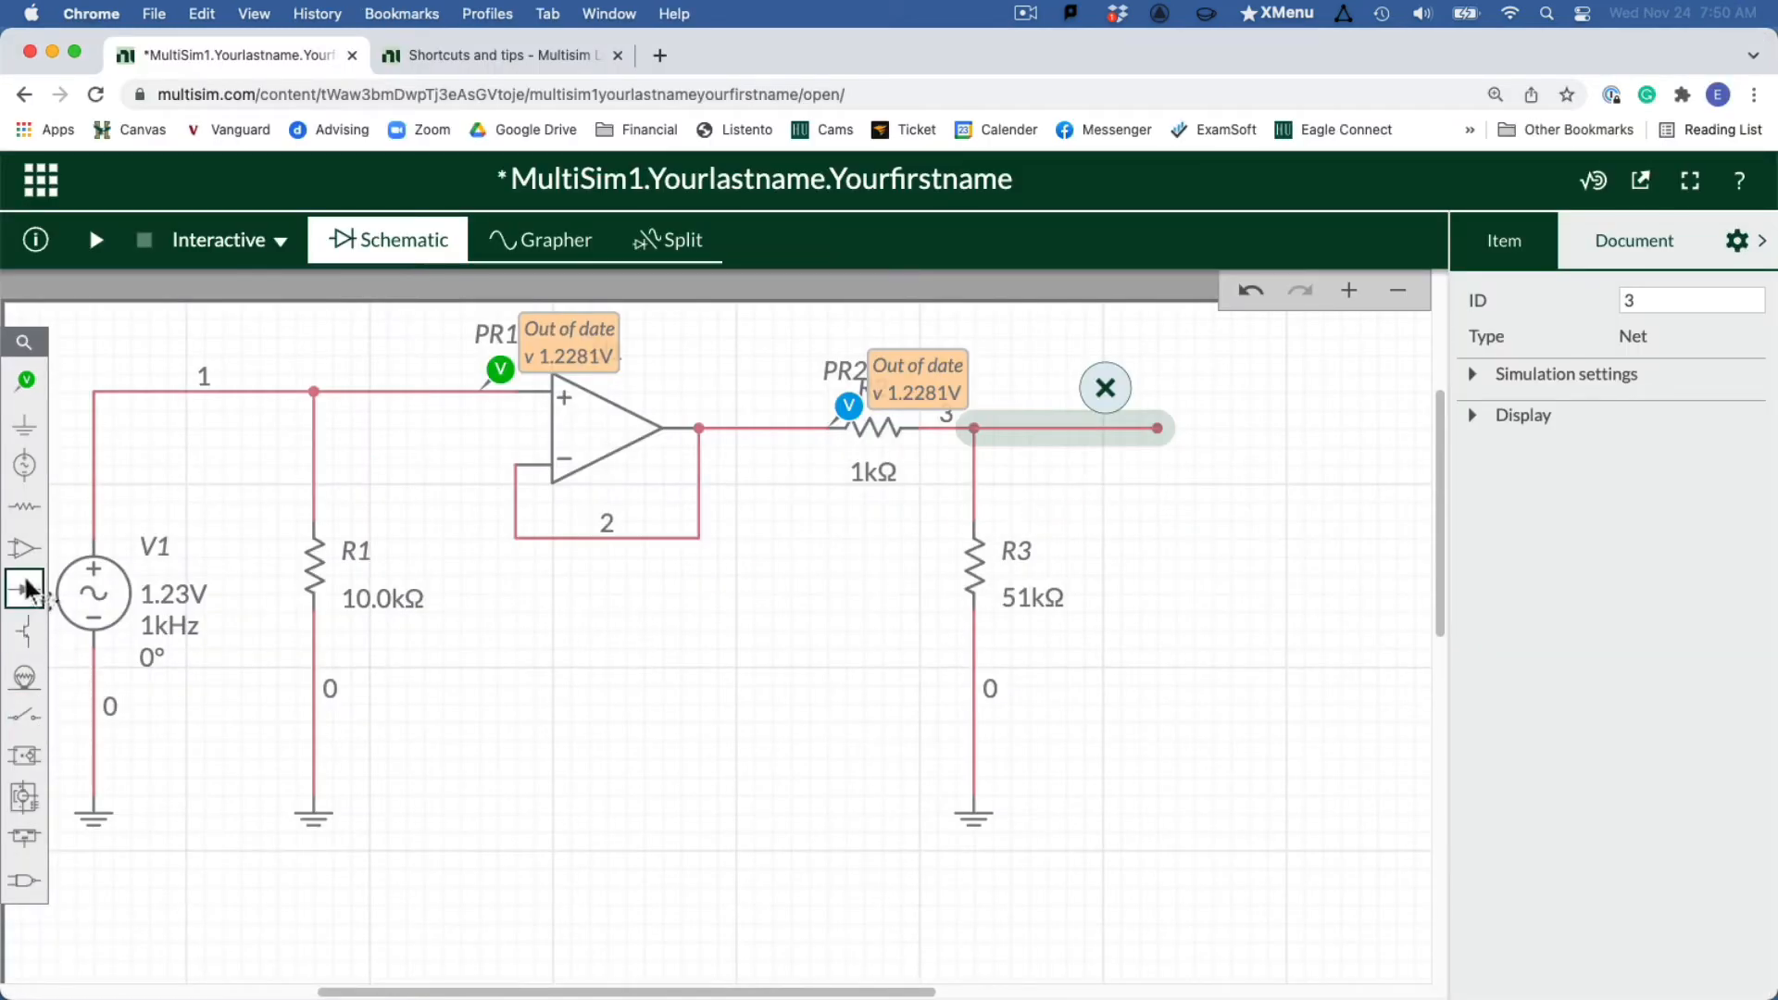
pyautogui.click(27, 510)
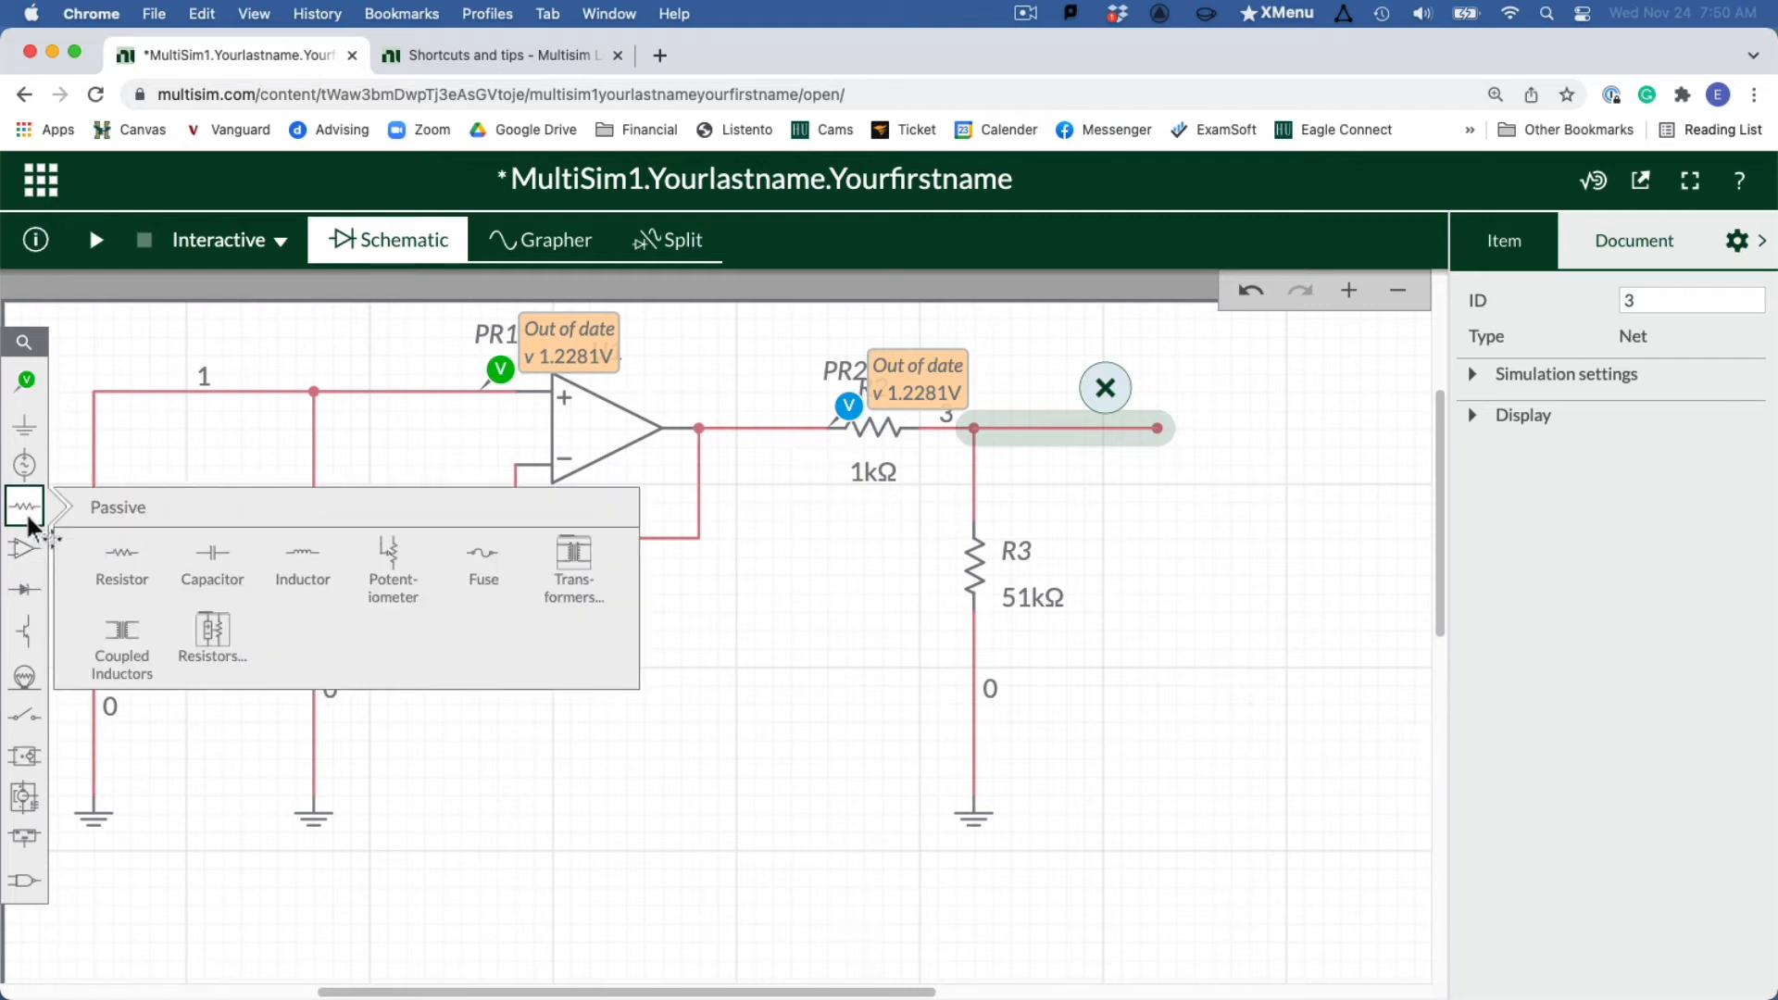
pyautogui.click(390, 562)
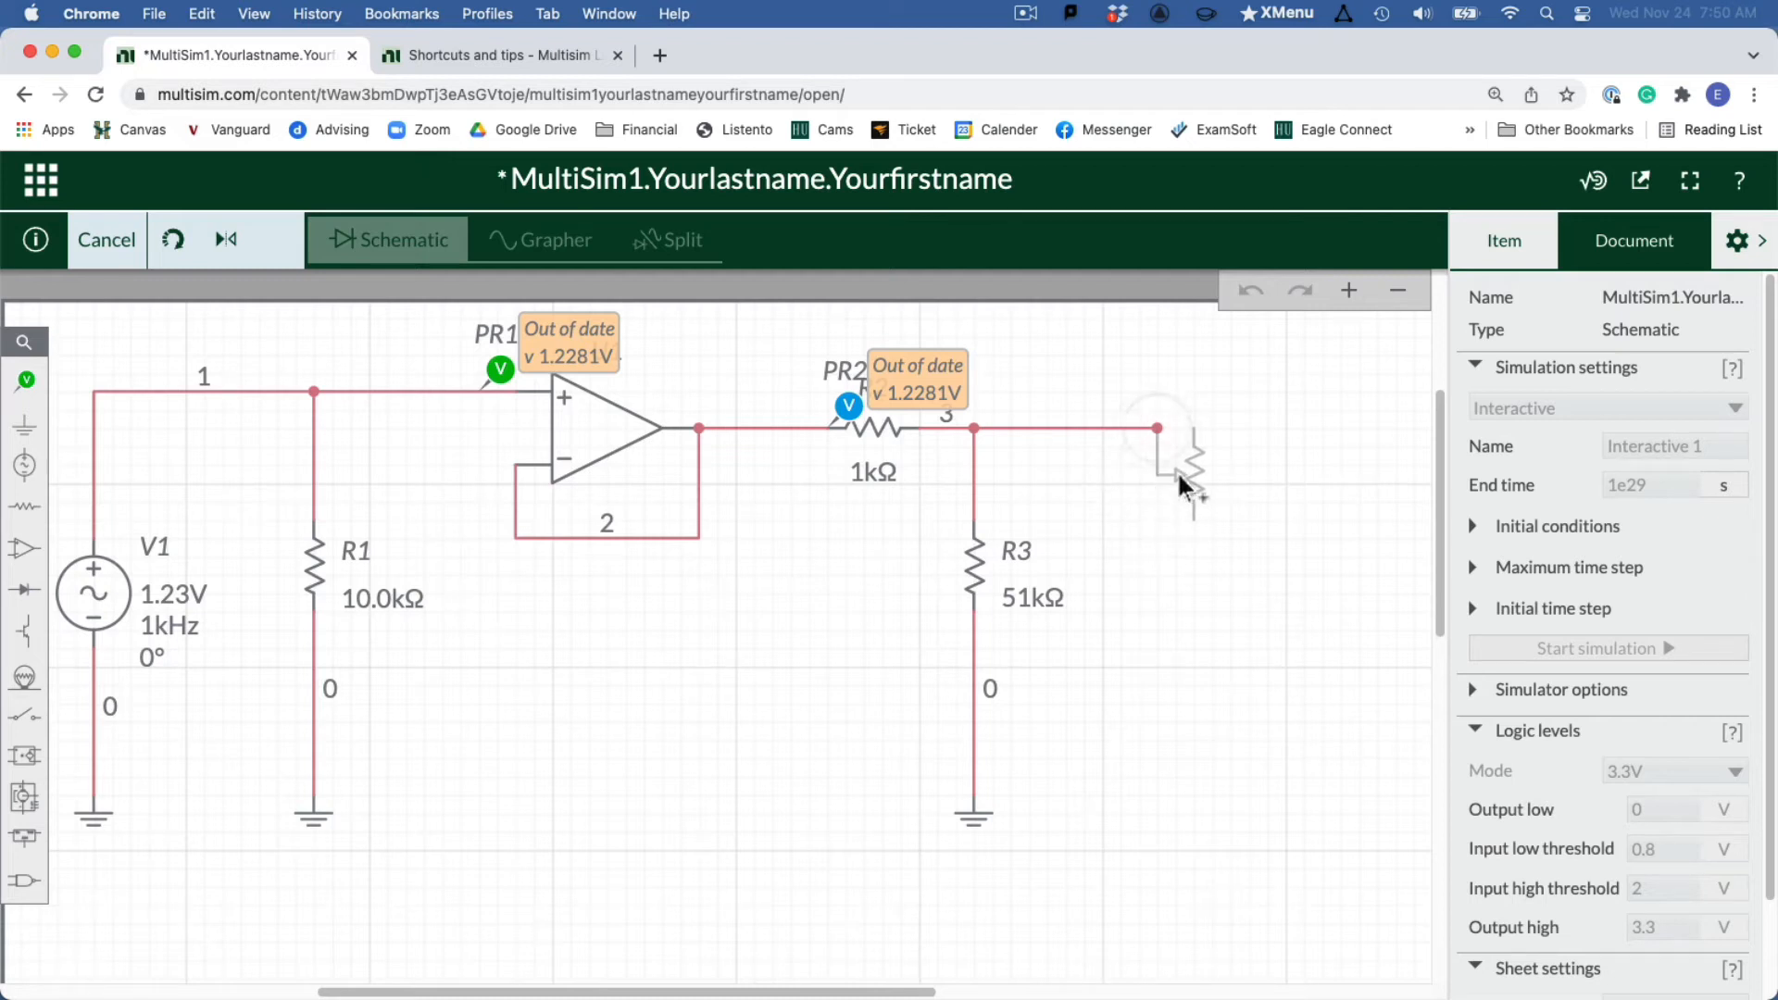
pyautogui.click(1178, 475)
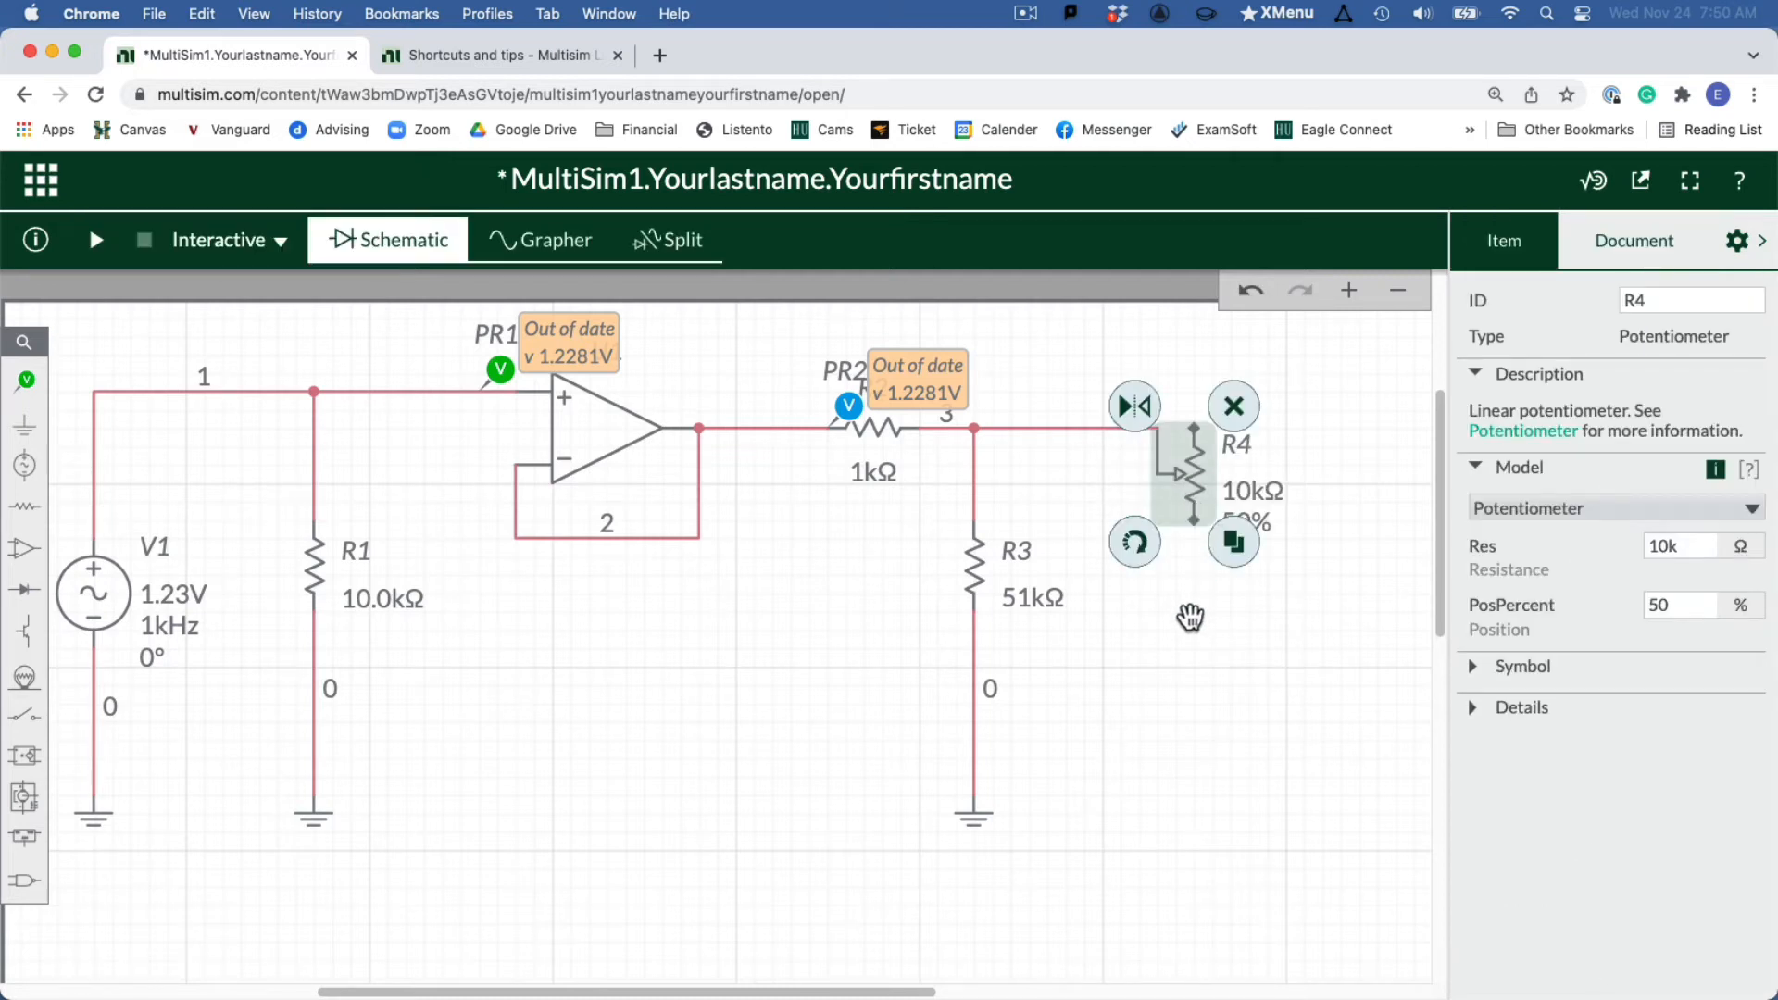
# Ground the potentiometer's lower terminal with a wire and run an open-ended wire to the right from its upper terminal
pyautogui.press('g')
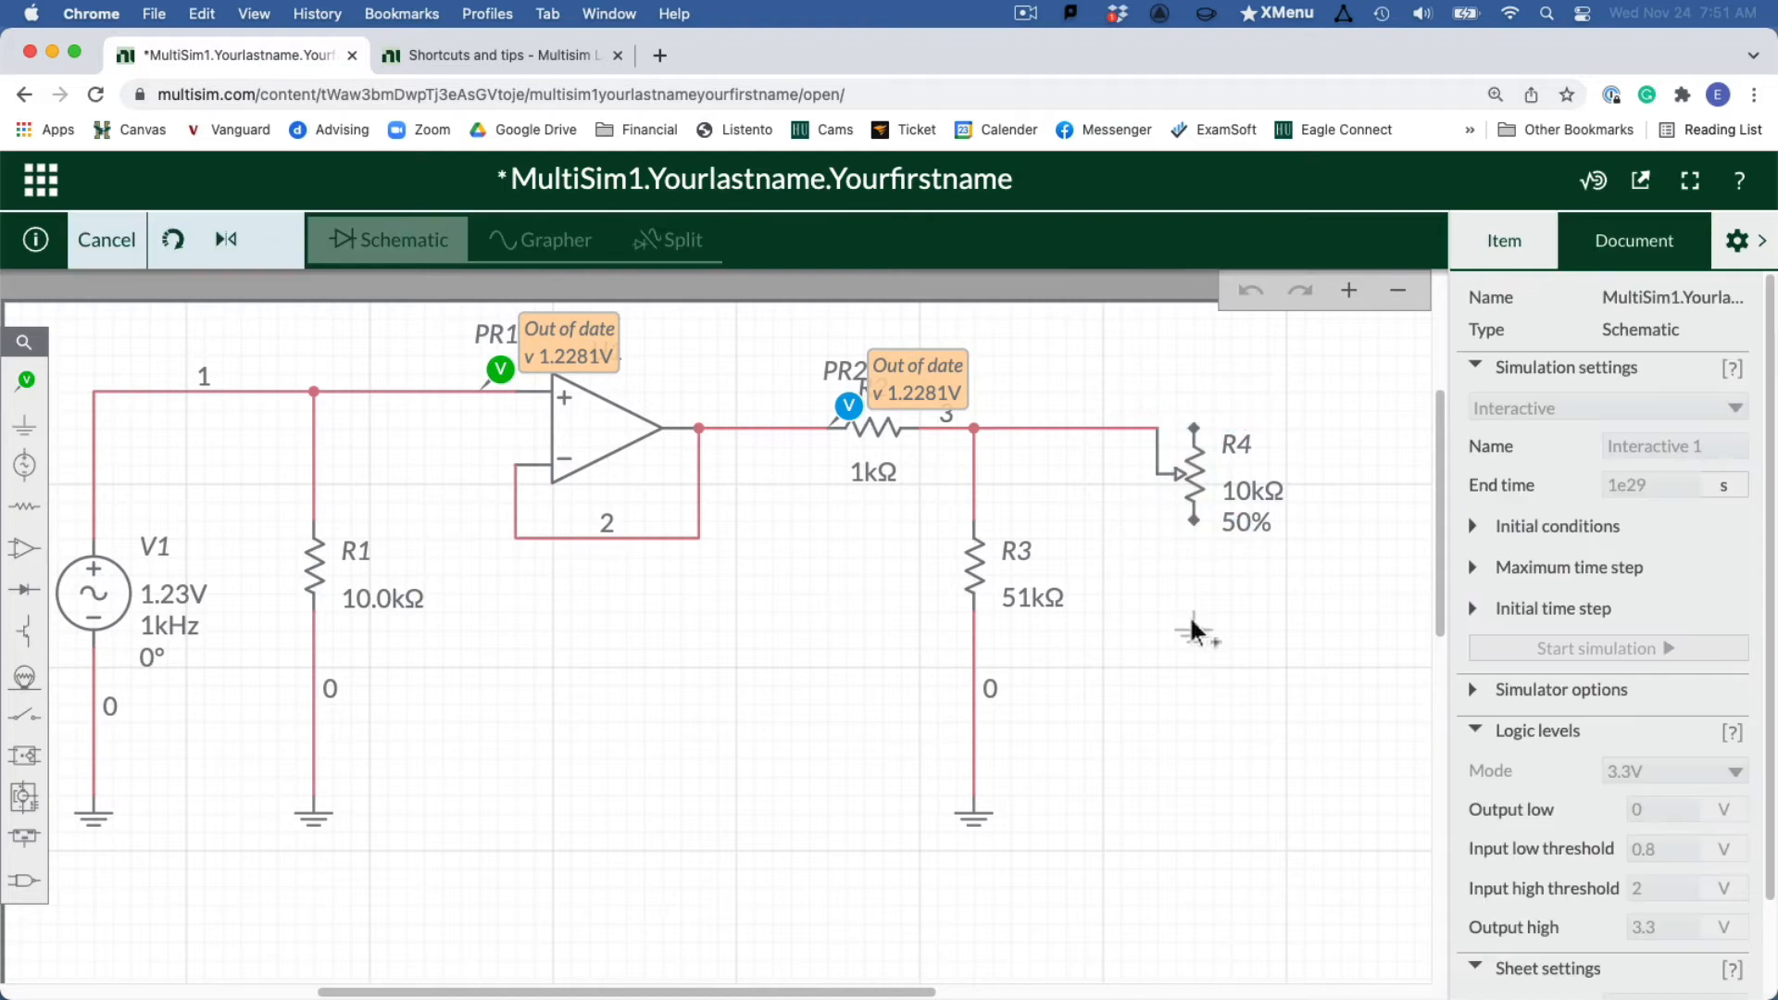
pyautogui.click(1192, 817)
pyautogui.press('g')
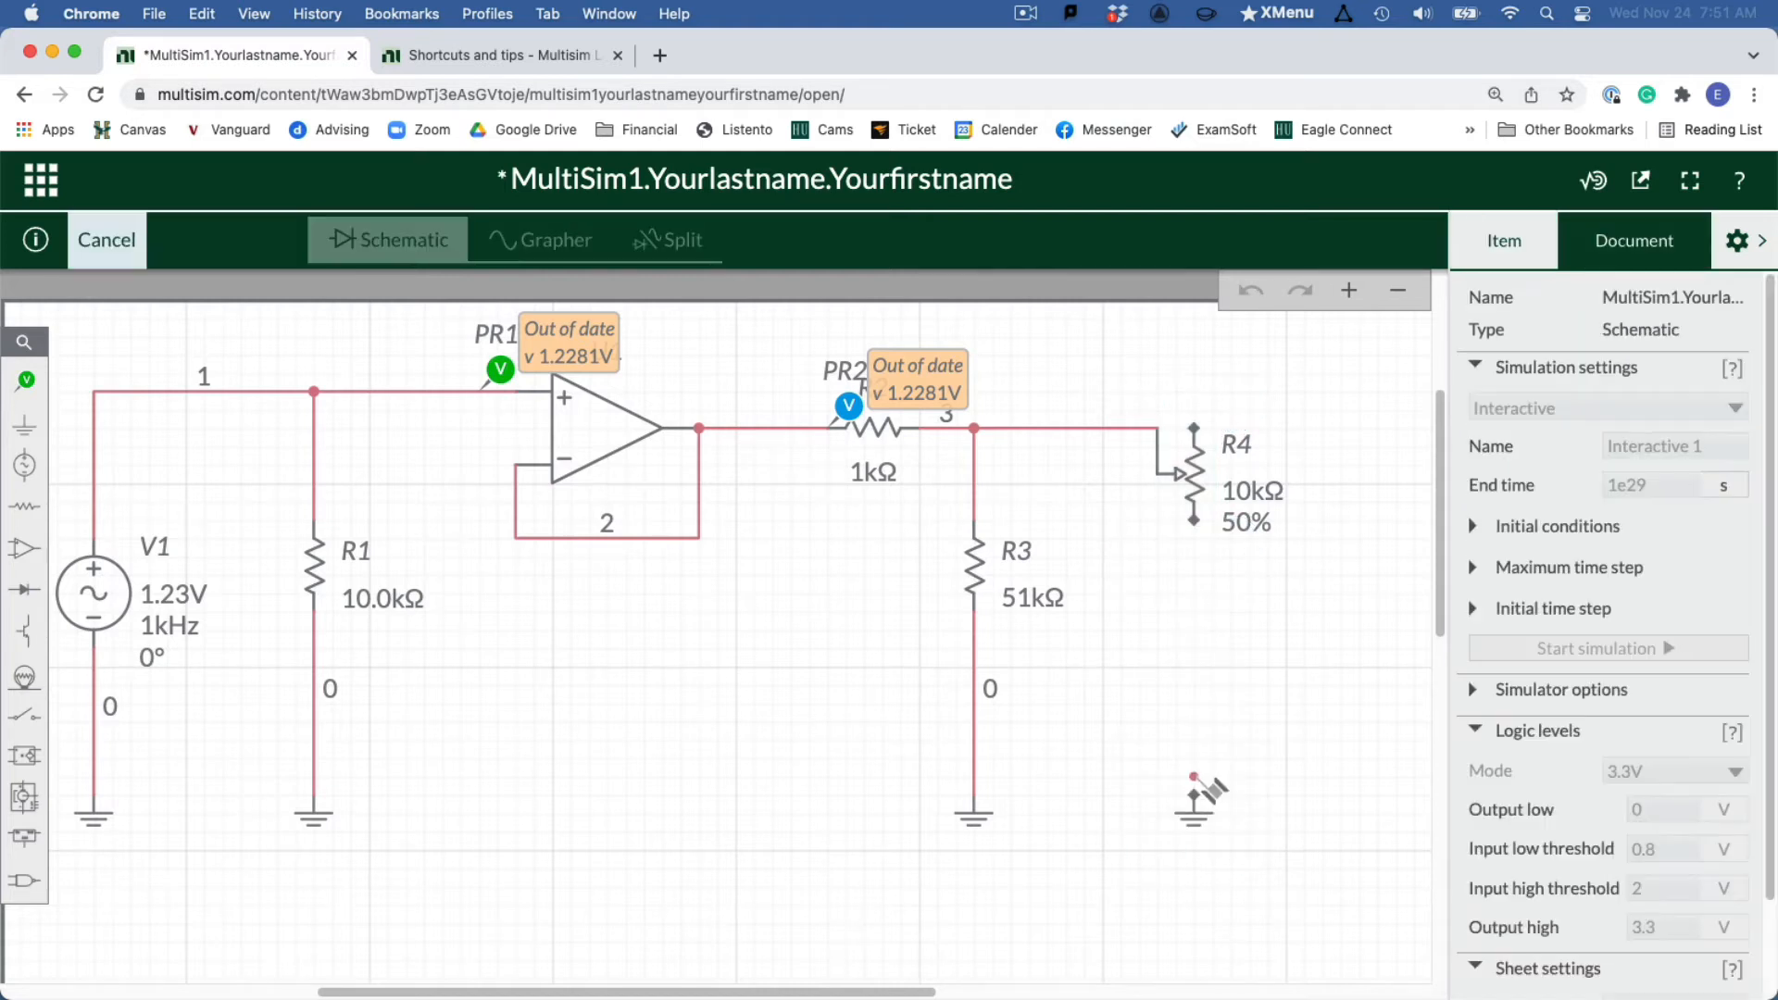
pyautogui.moveTo(1194, 794); pyautogui.dragTo(1193, 521)
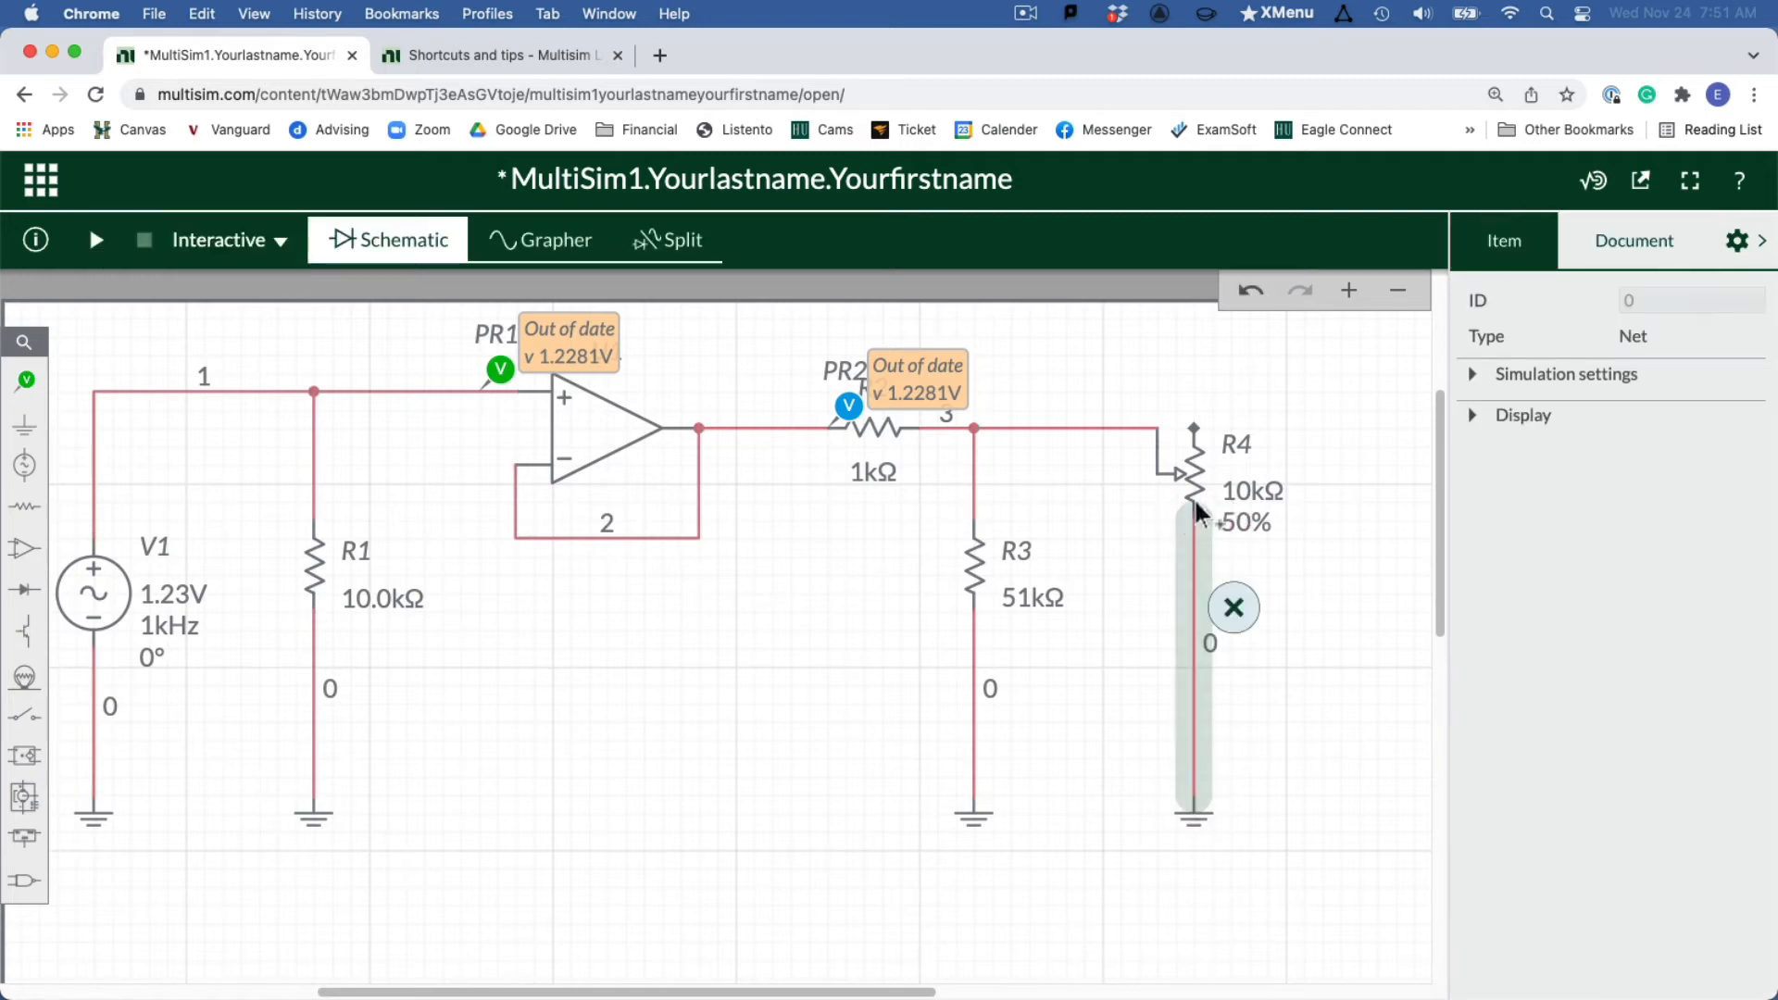
pyautogui.press('w')
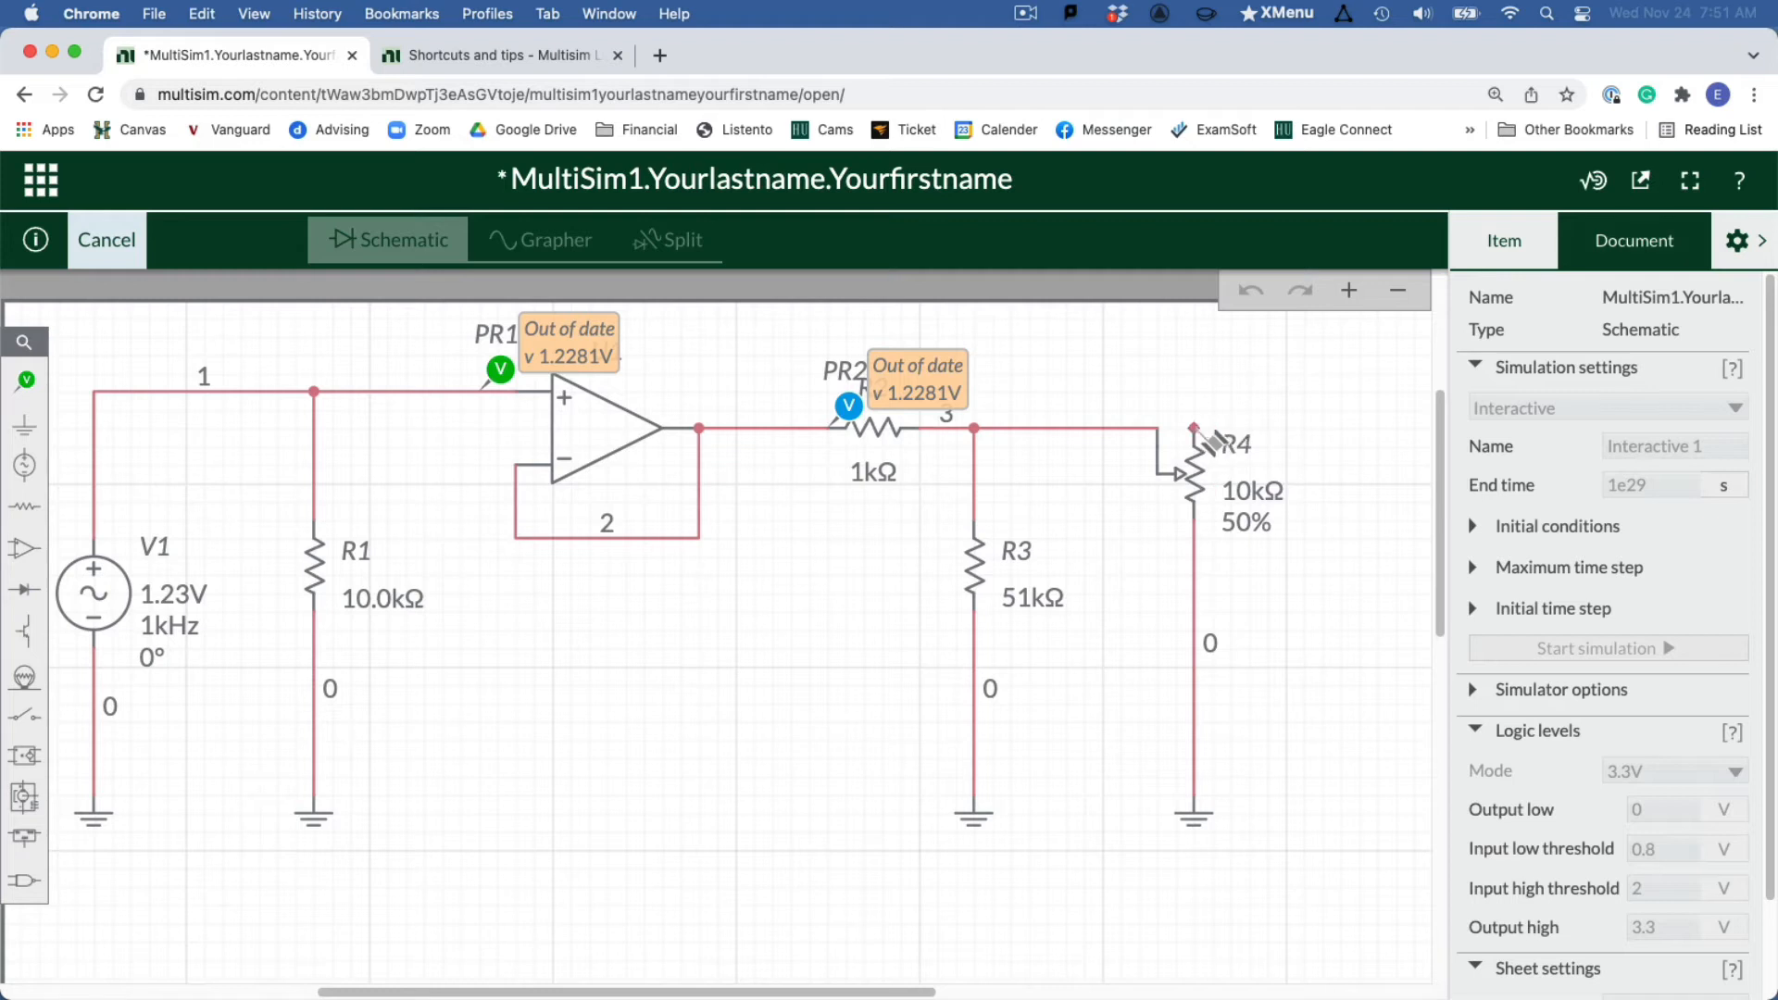
pyautogui.moveTo(1195, 428); pyautogui.dragTo(1343, 428)
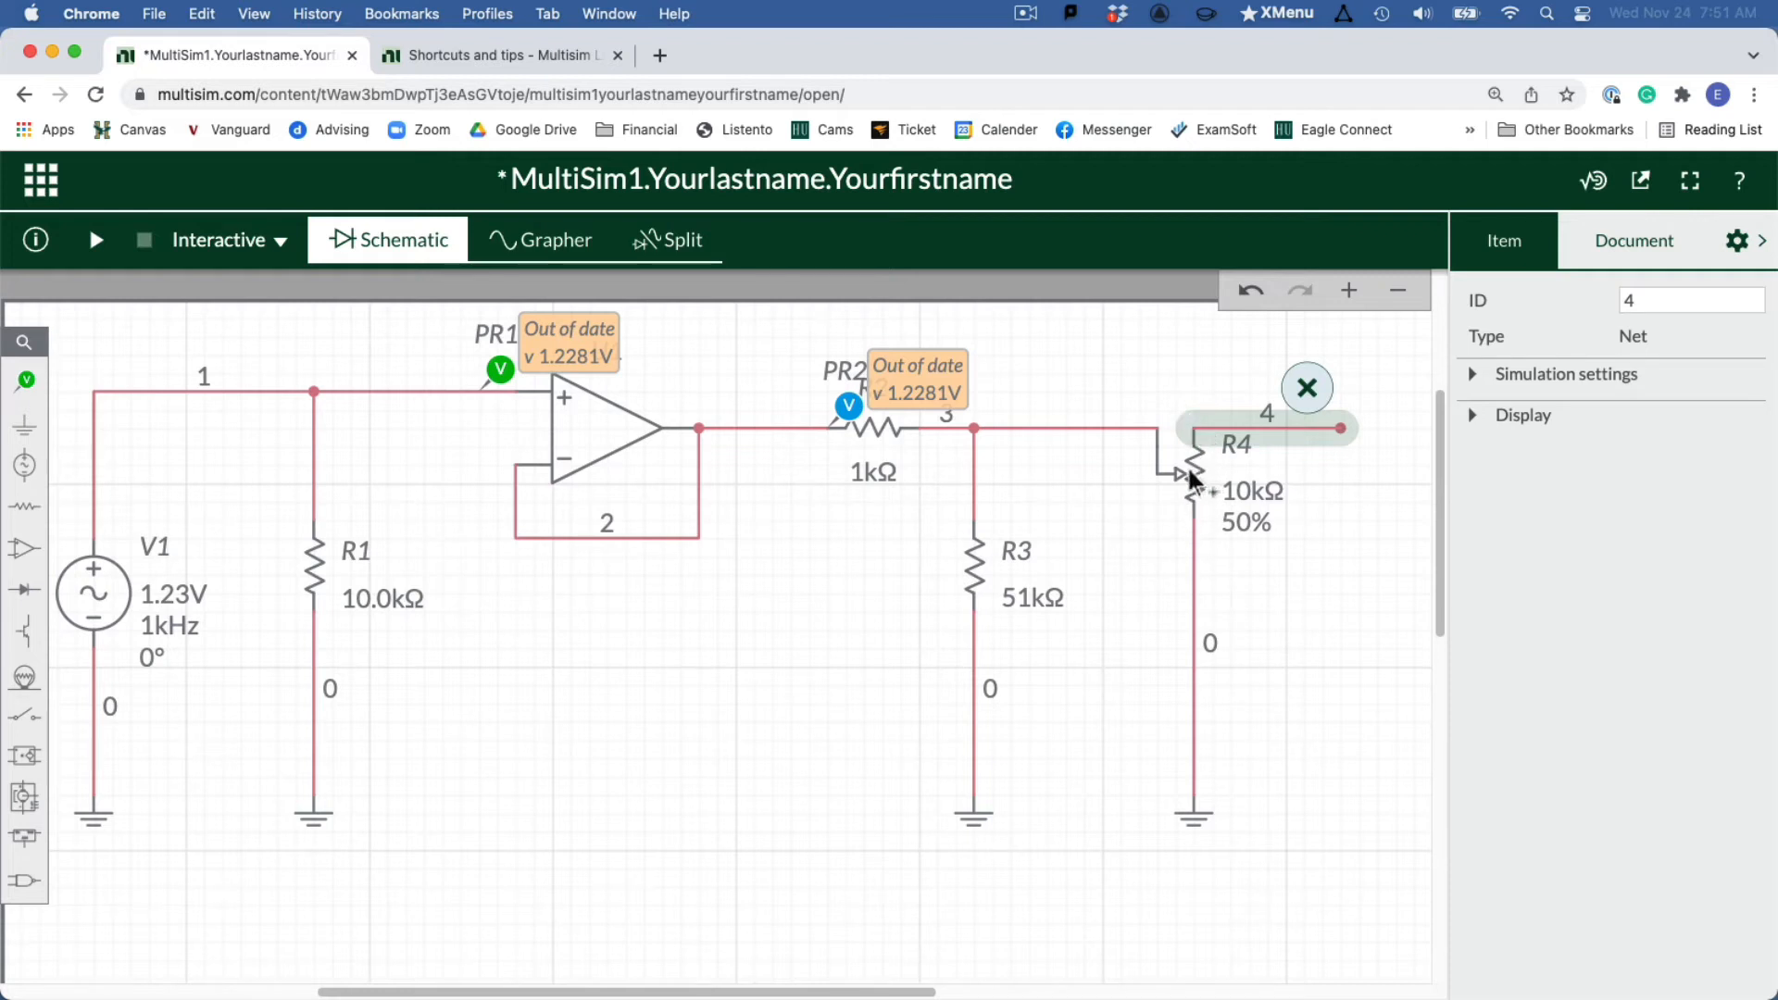
# Switch to the project instructions PDF in Preview and examine step 4 on relocating the second voltage probe and its circuit diagram
pyautogui.press('super+Tab')
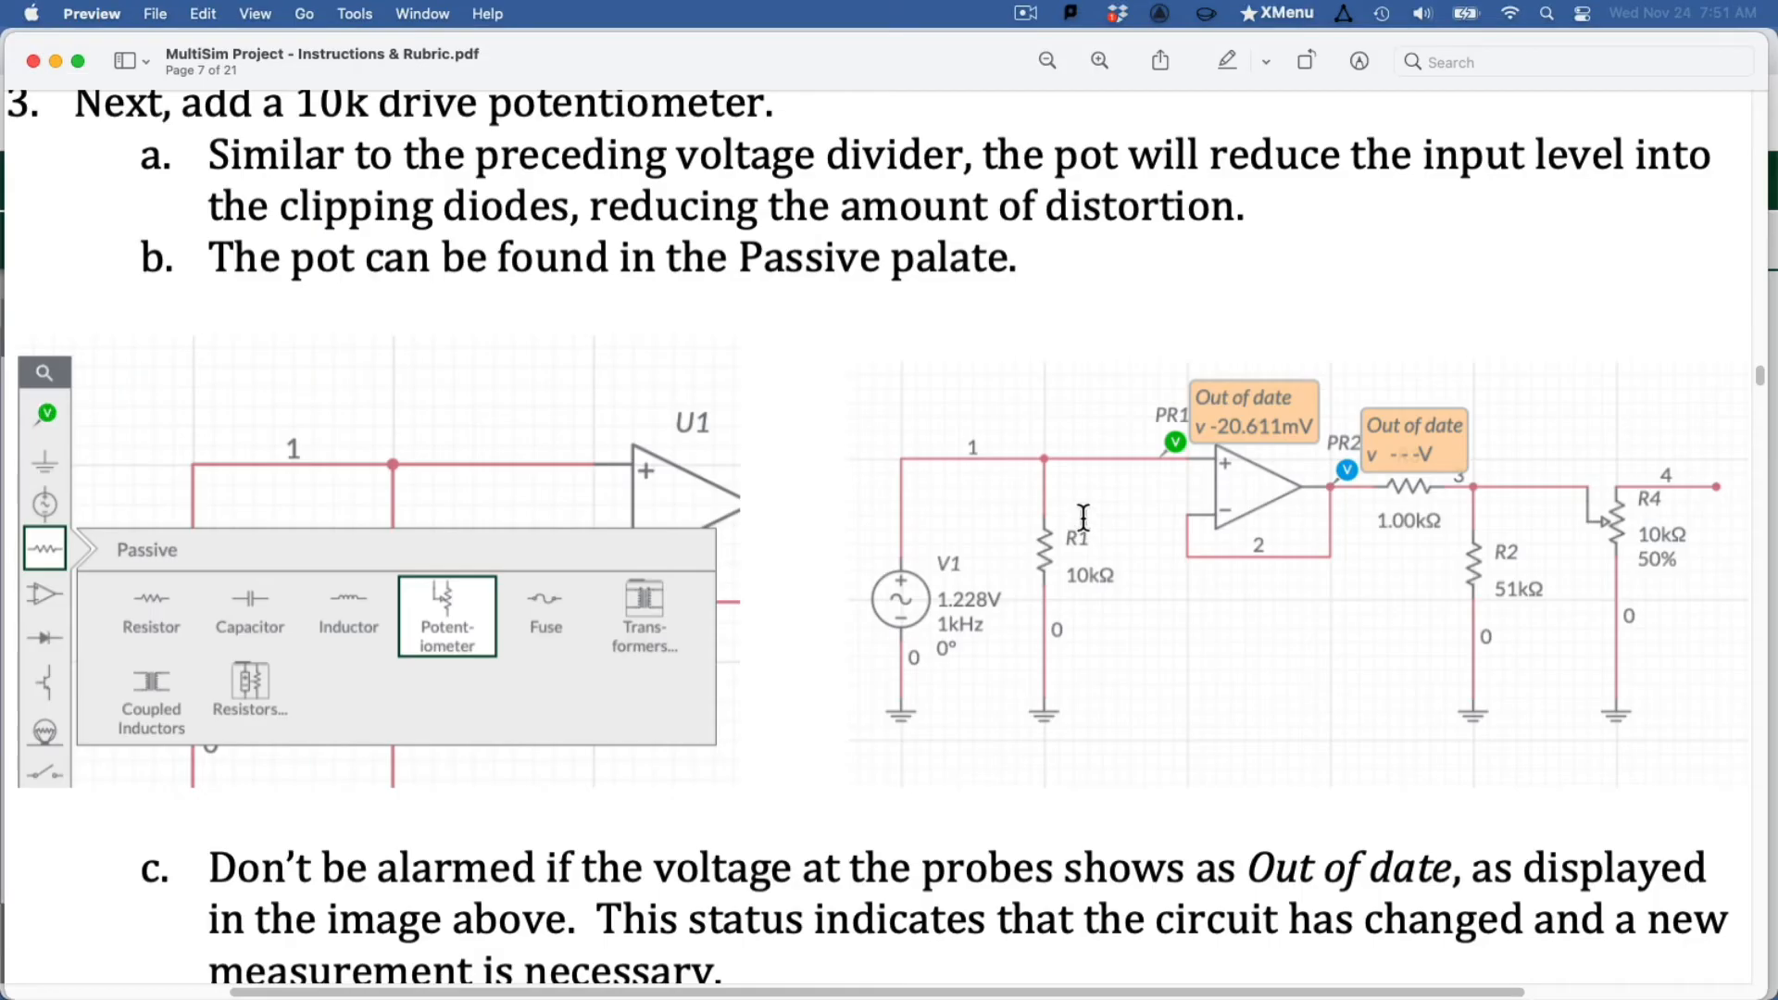
pyautogui.press('super+minus')
pyautogui.press('super+minus')
pyautogui.scroll(-6, 1239, 532)
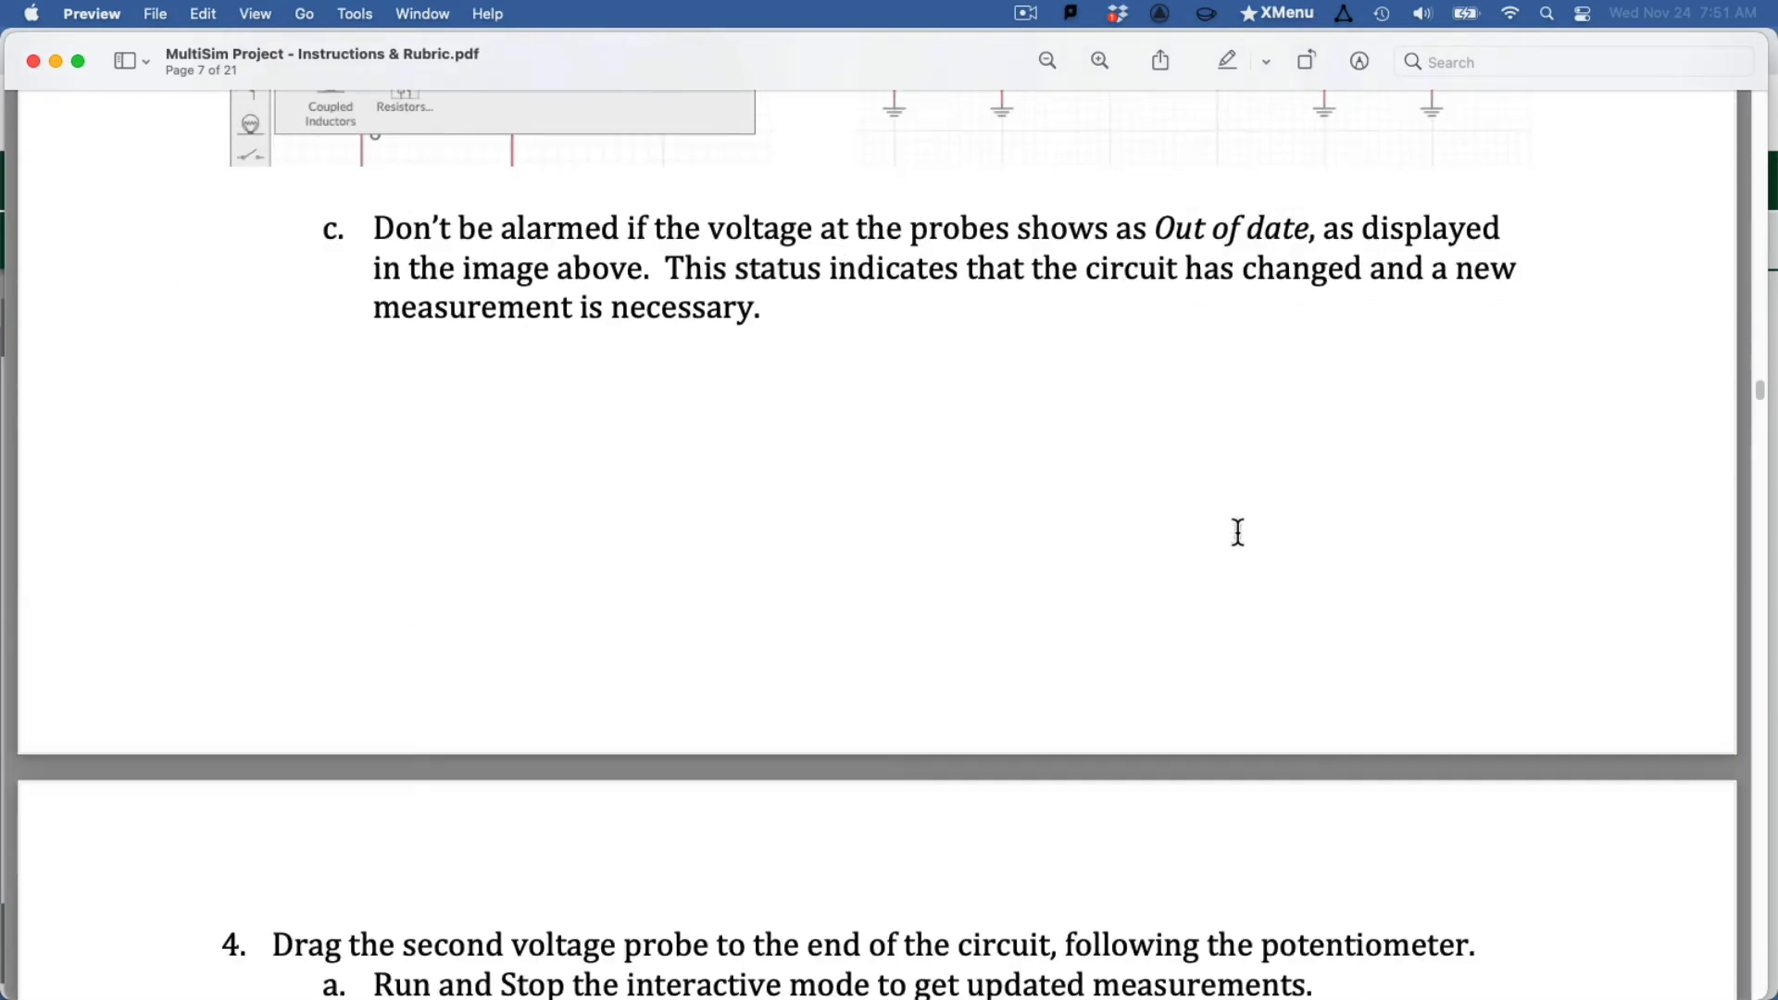
pyautogui.scroll(-8, 1238, 533)
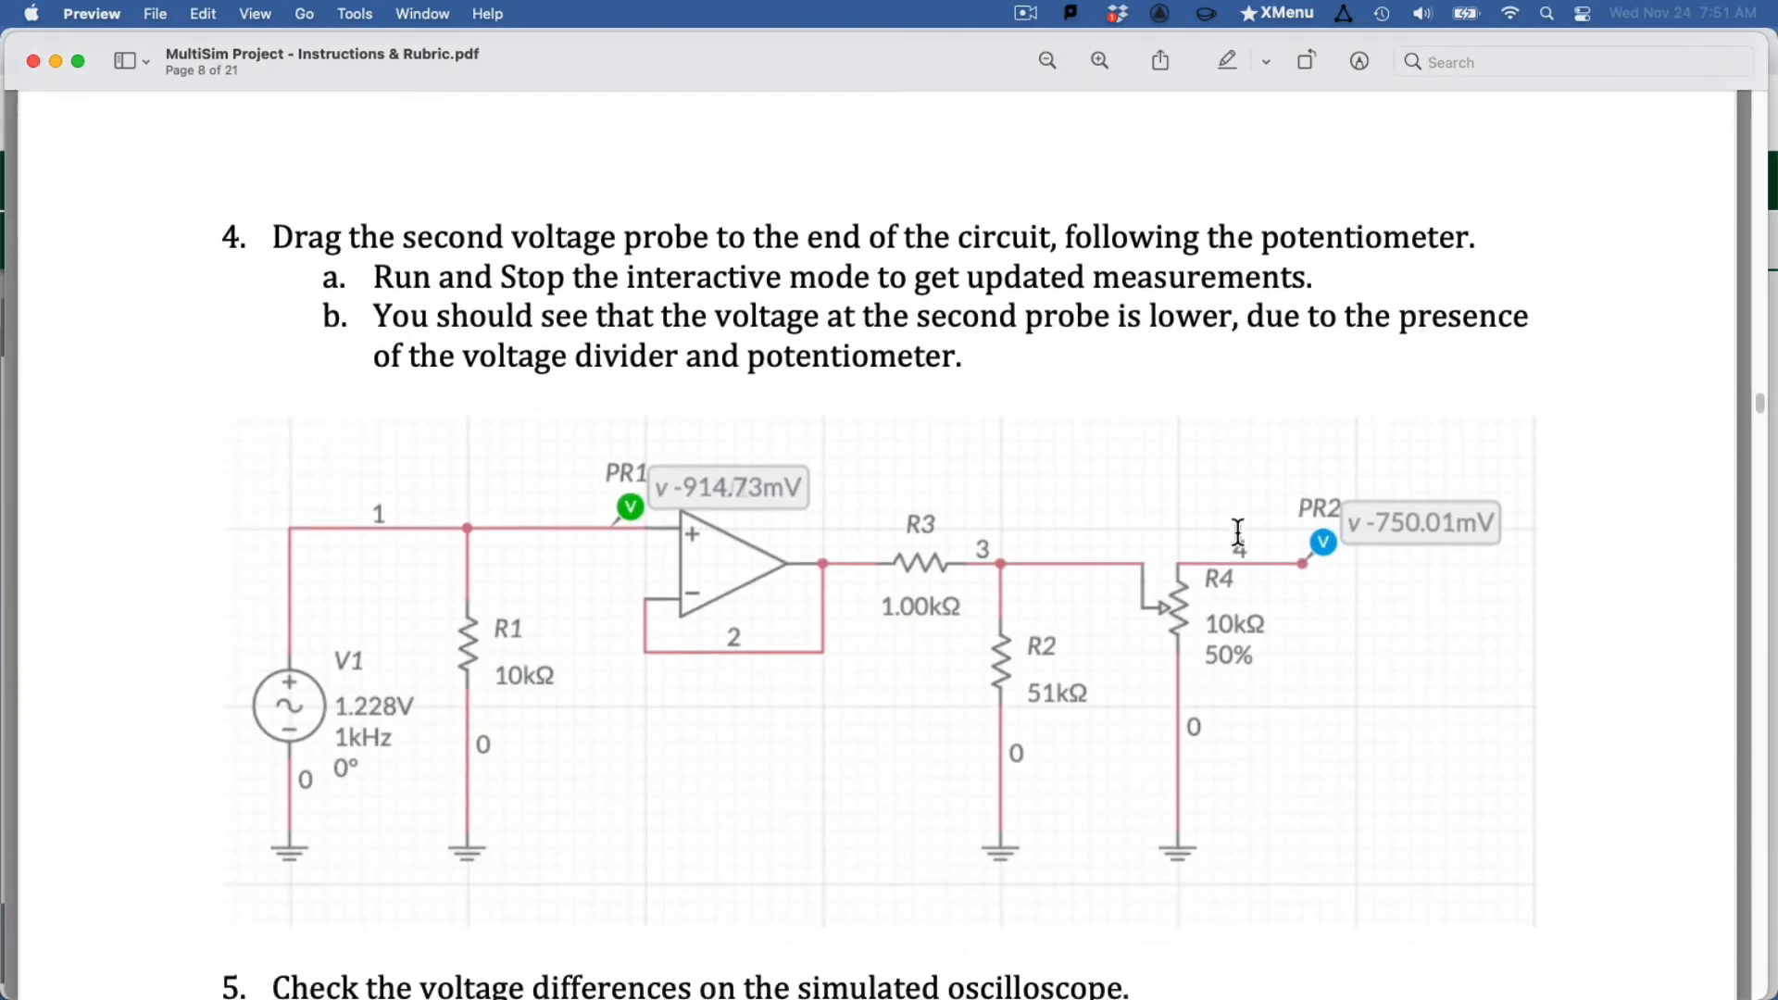
pyautogui.scroll(-4, 1239, 533)
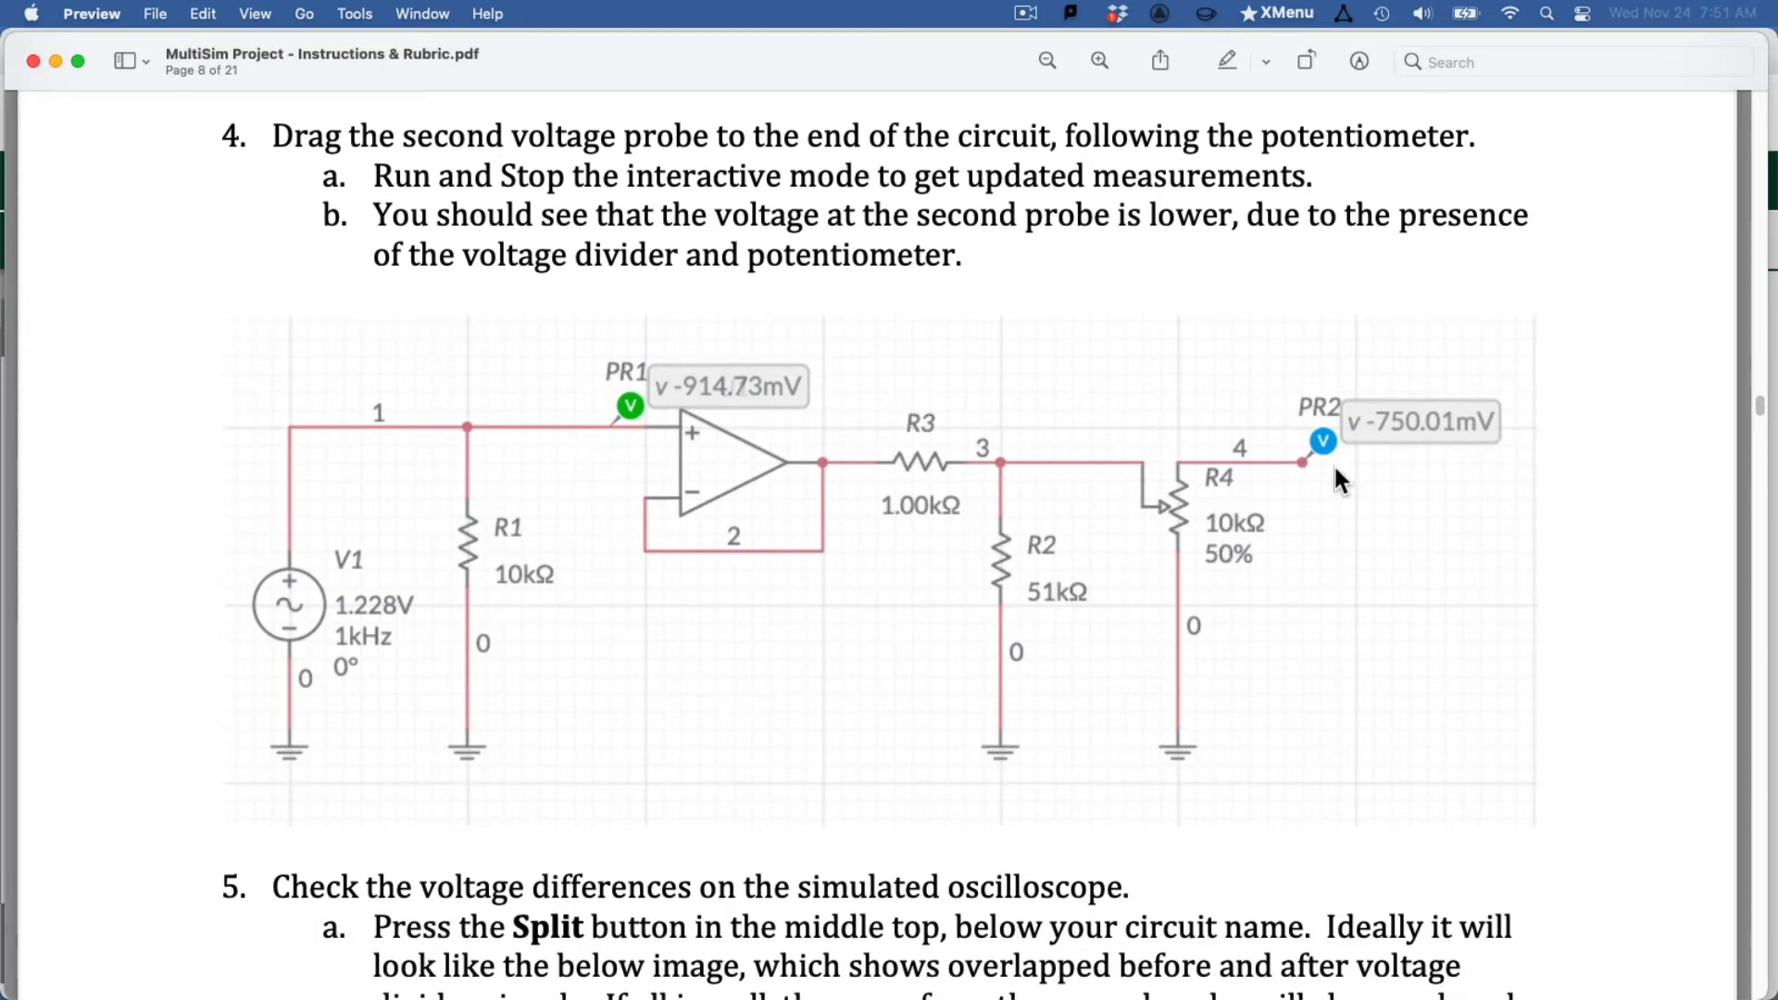
# Switch back to Multisim in Chrome, move probe PR2 to the open end of R4's output wire, and run and stop the simulation
pyautogui.press('super+Tab')
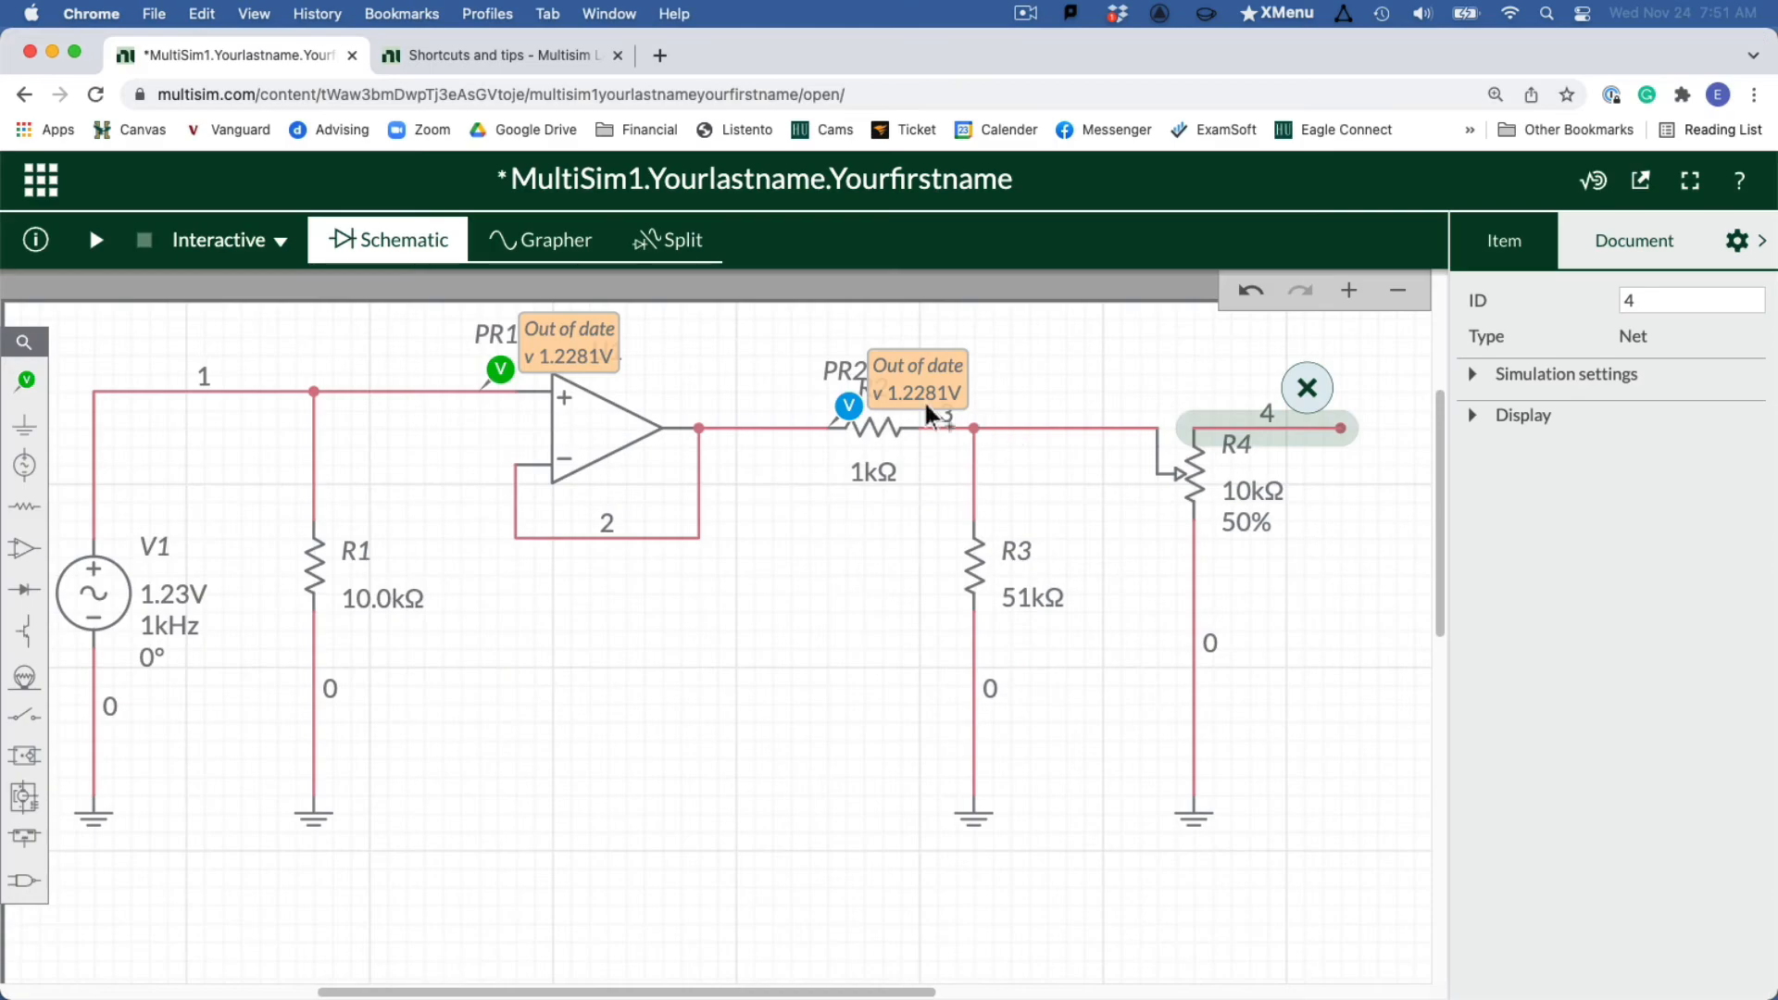
pyautogui.moveTo(848, 417); pyautogui.dragTo(1362, 414)
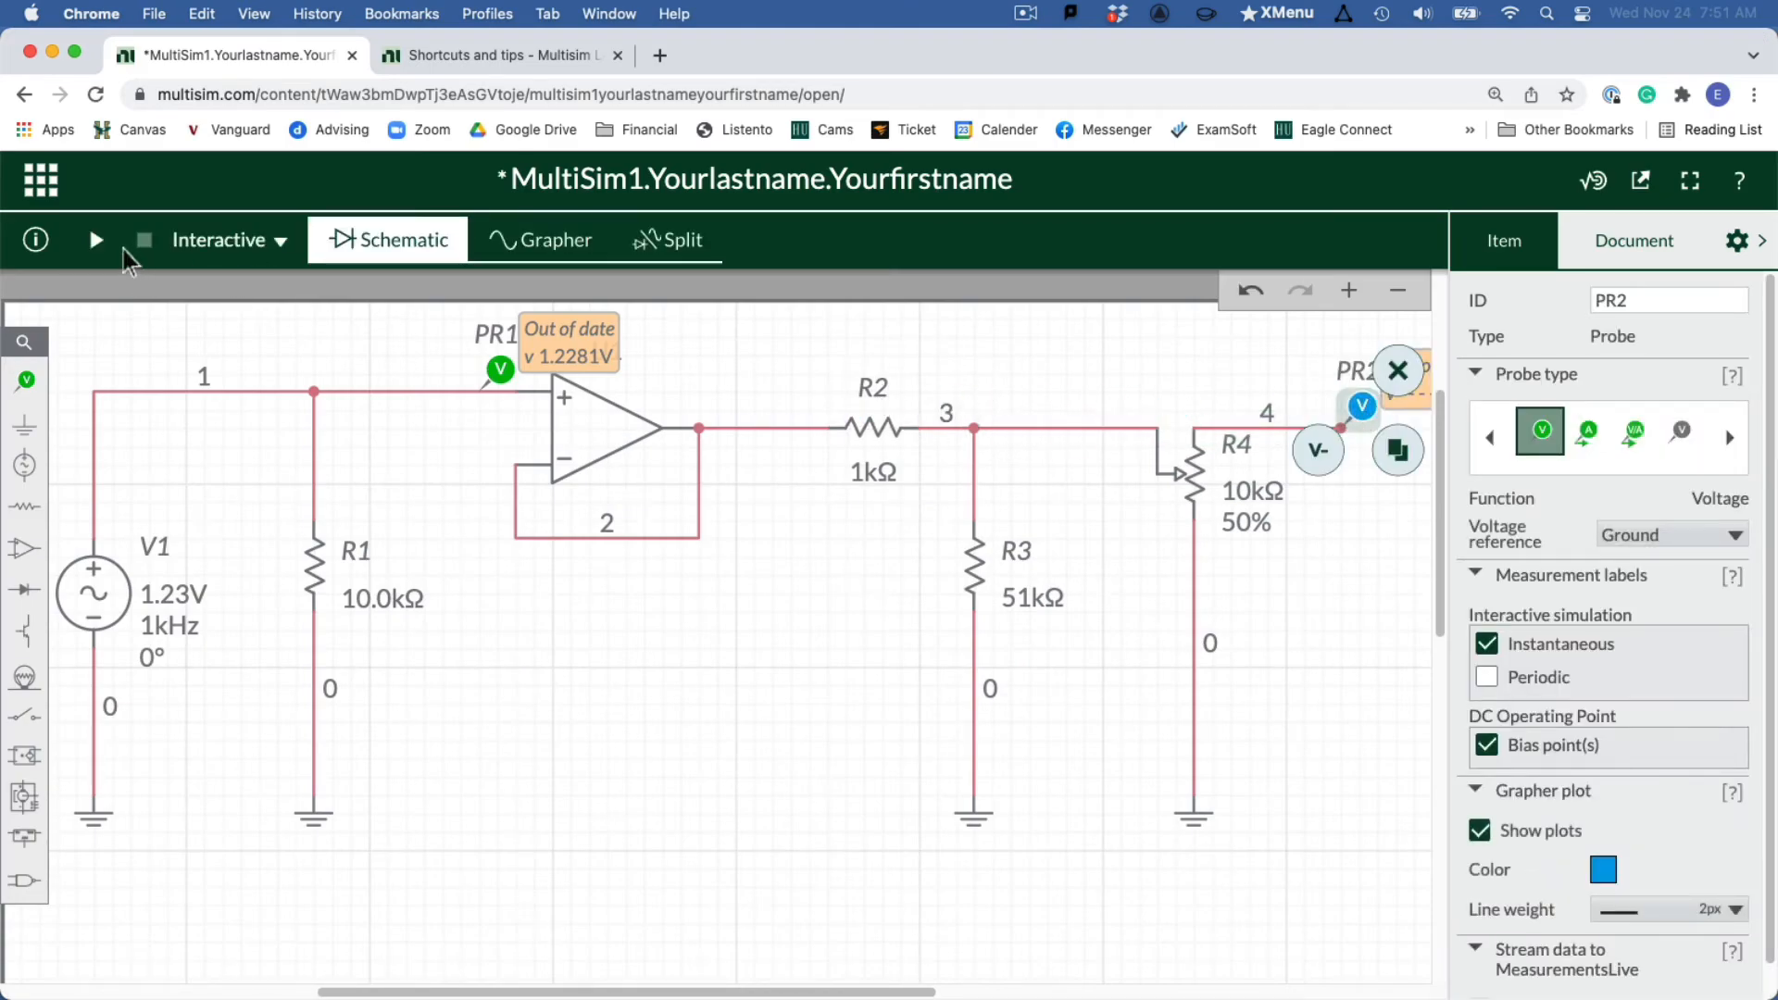
pyautogui.click(96, 241)
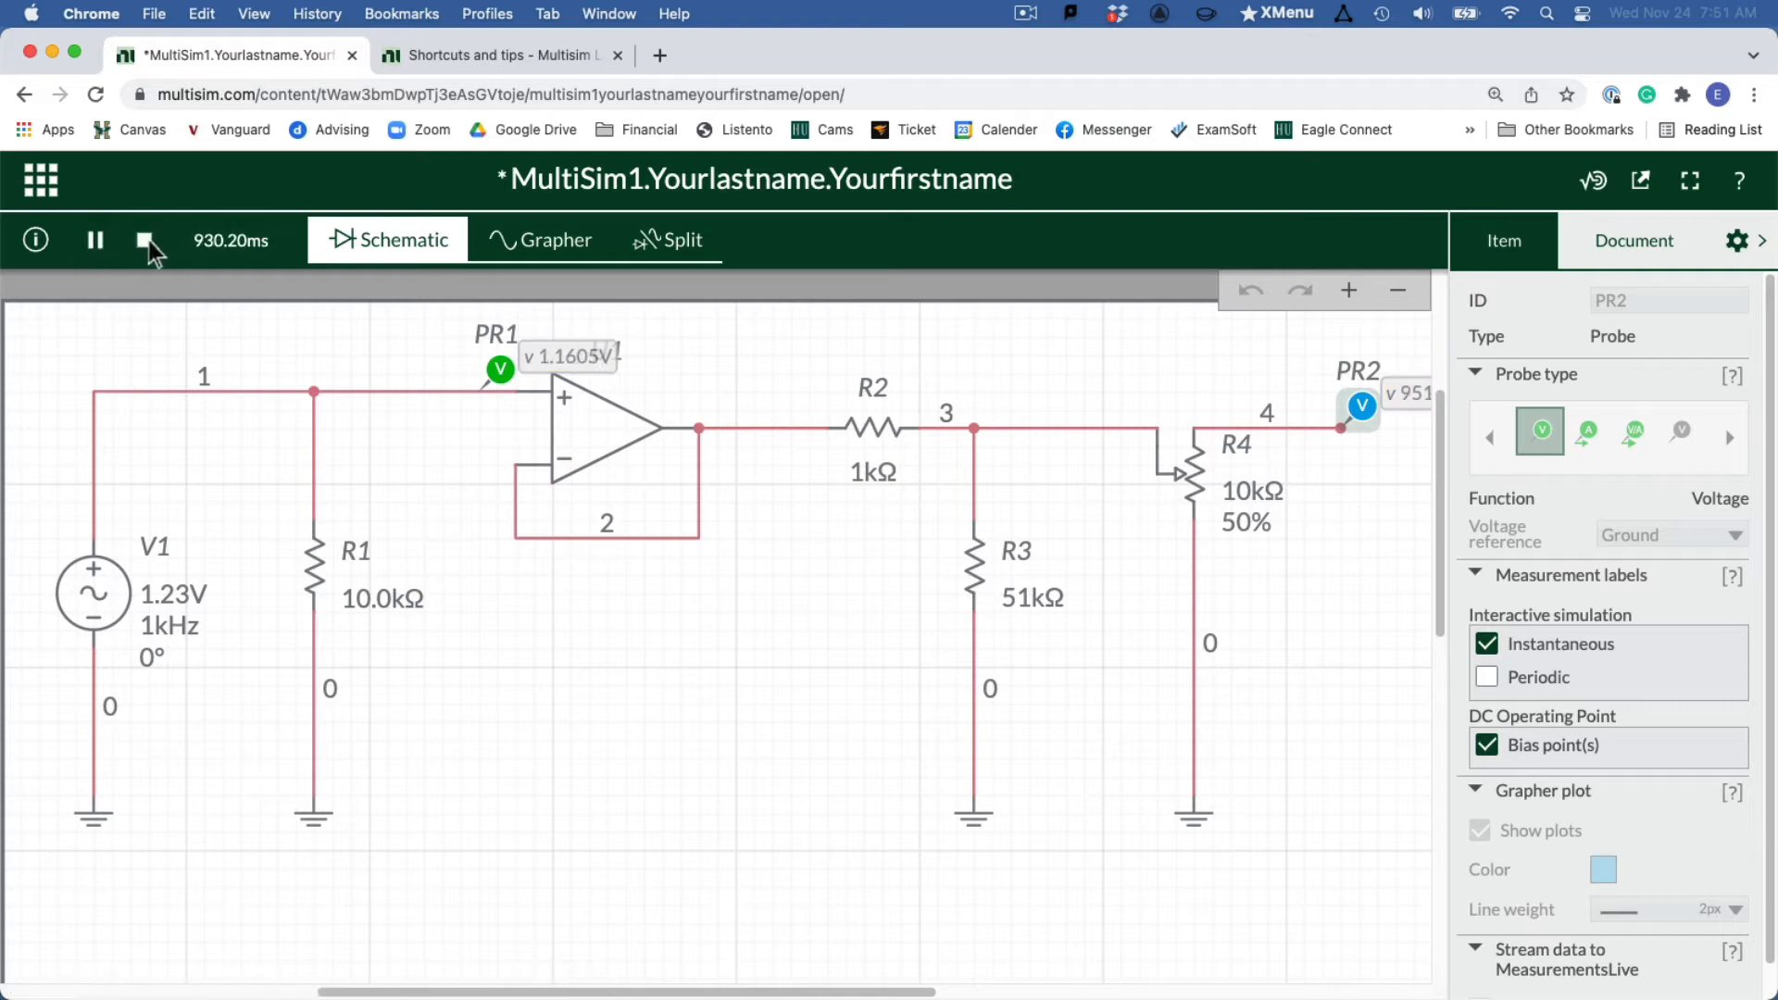
pyautogui.click(146, 241)
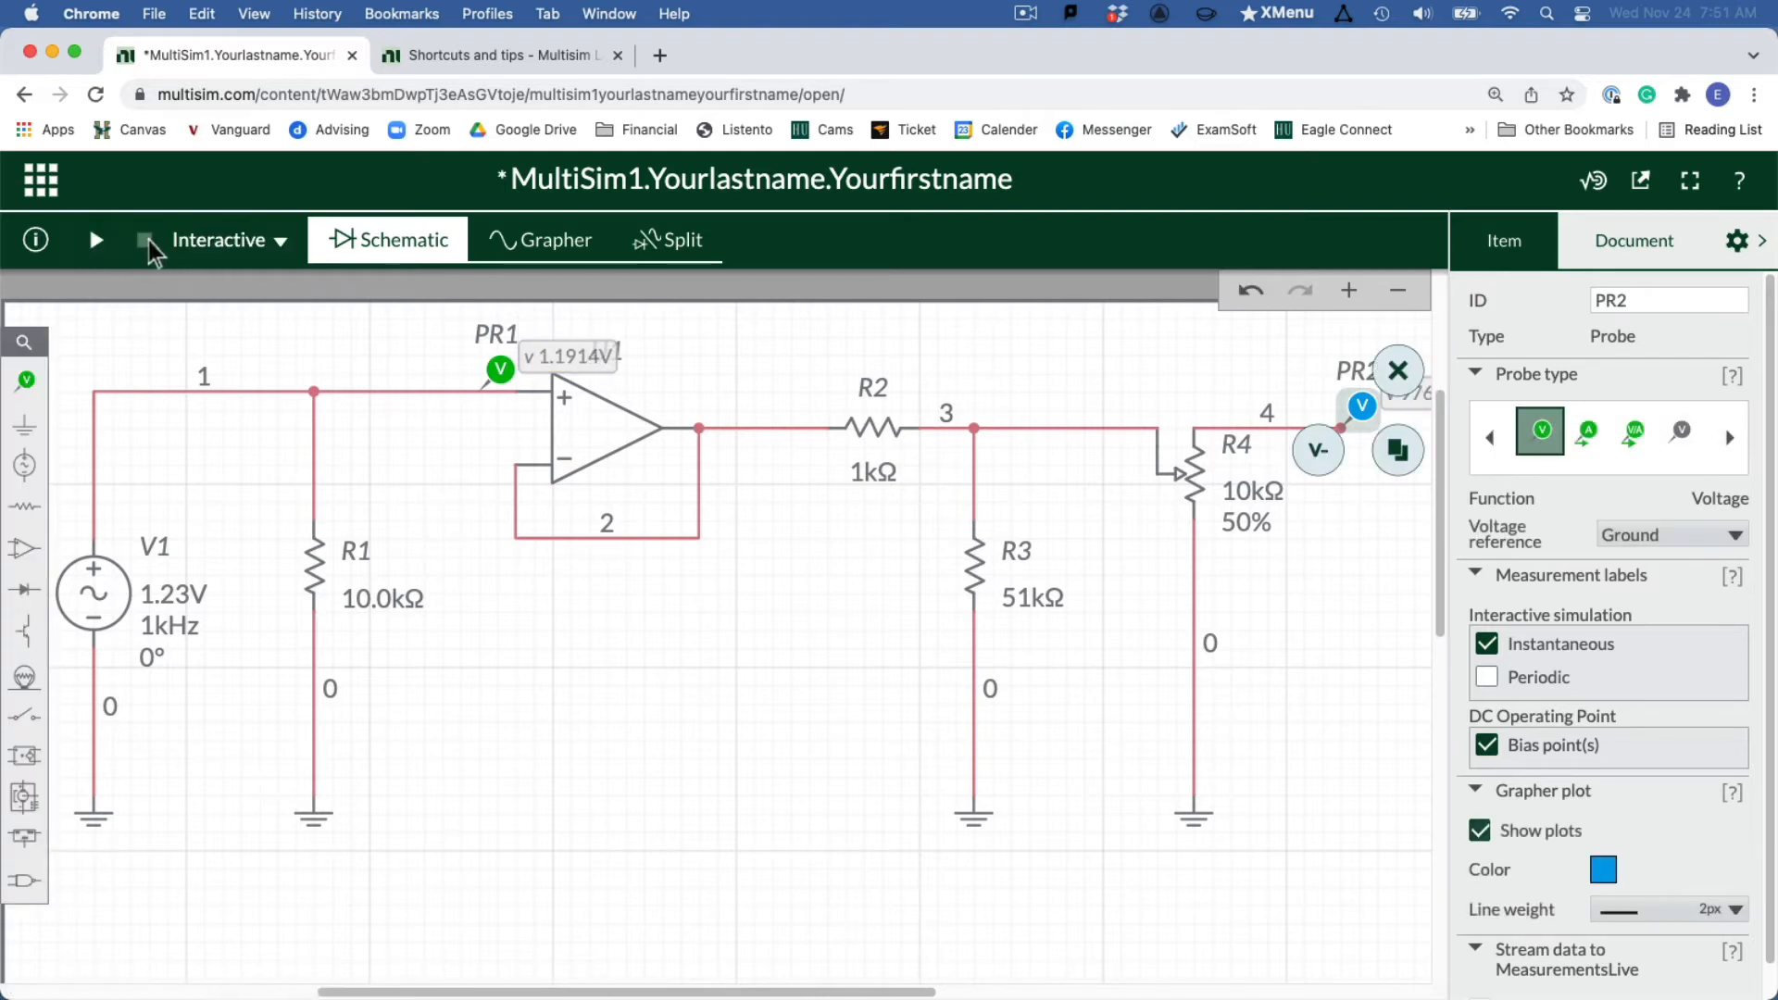
# Hide the configuration pane and bring the whole circuit from V1 to PR2 into view
pyautogui.click(1765, 244)
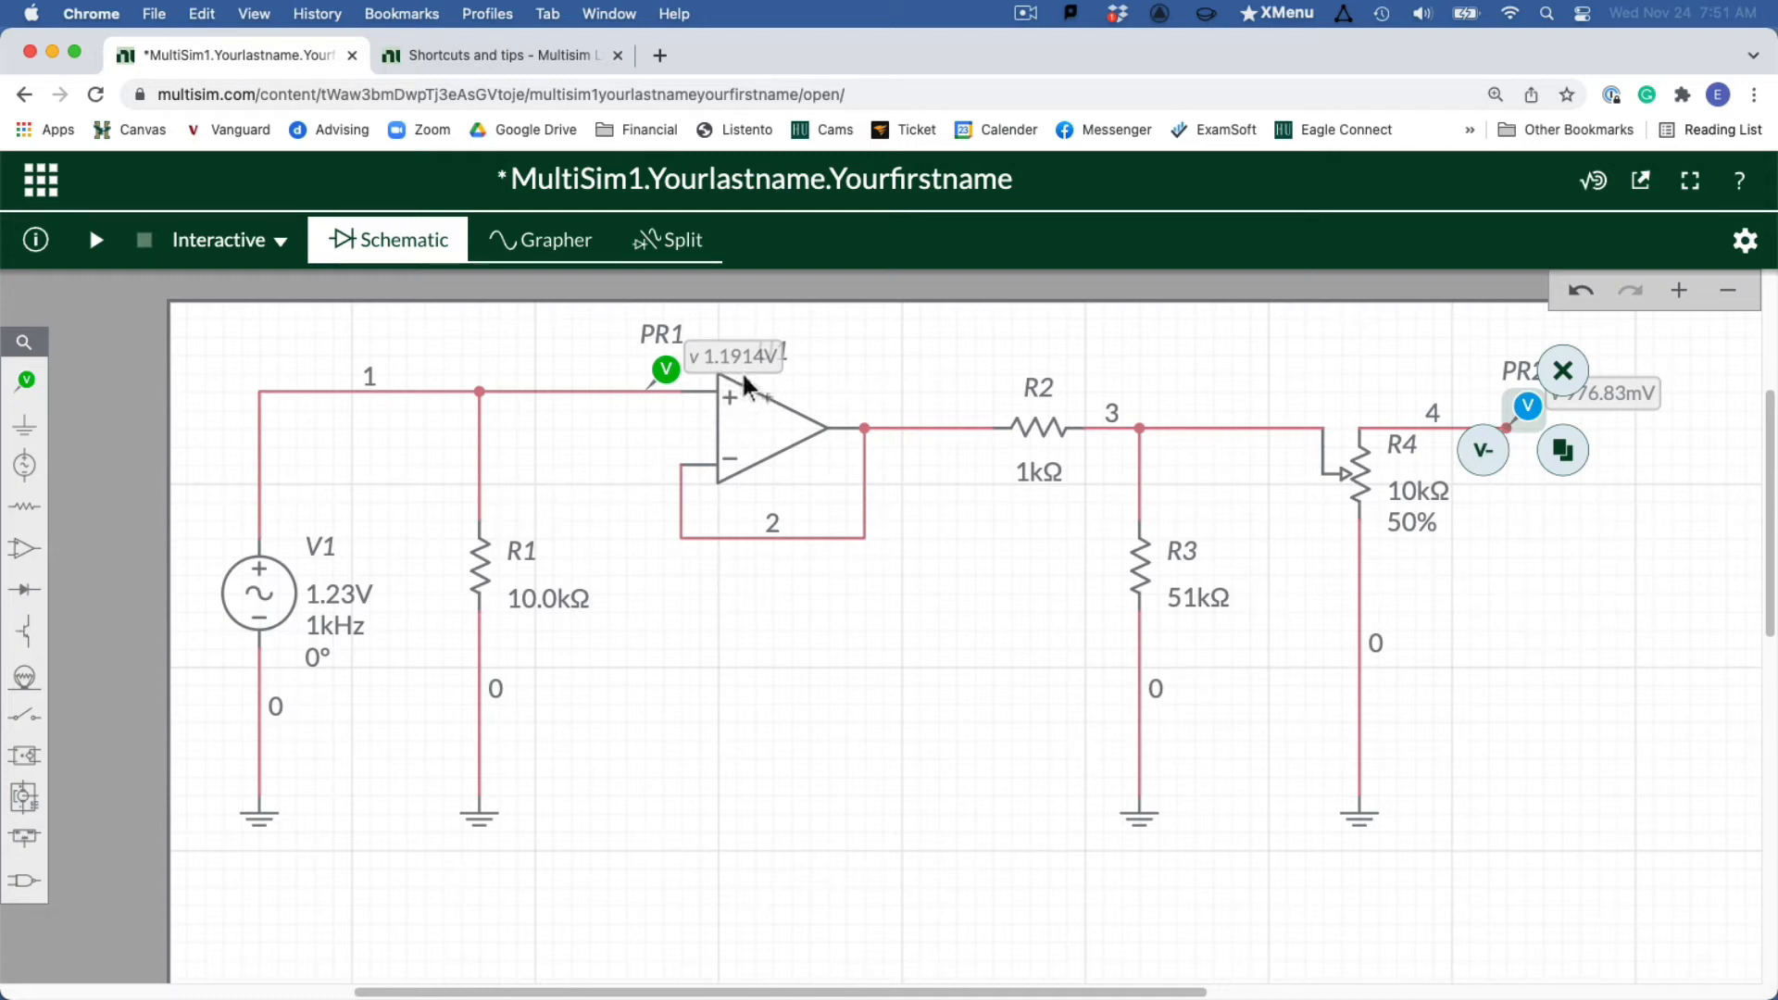
pyautogui.click(1677, 524)
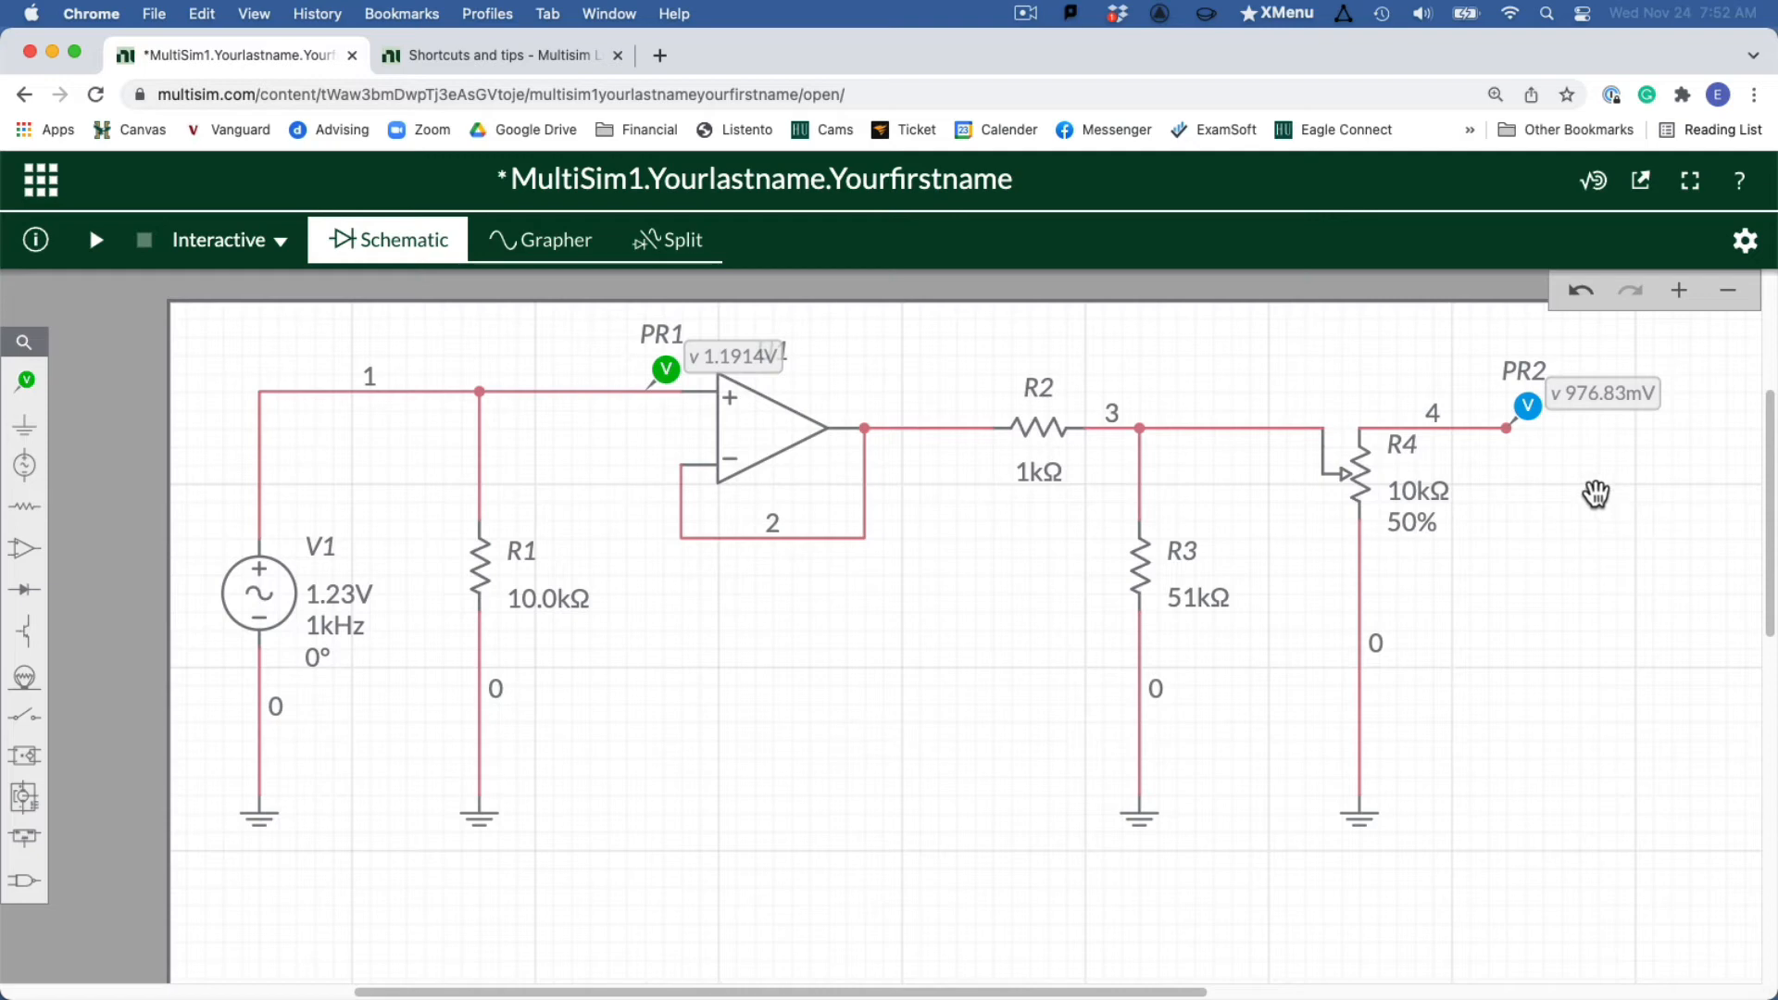
pyautogui.scroll(-3, 1596, 493)
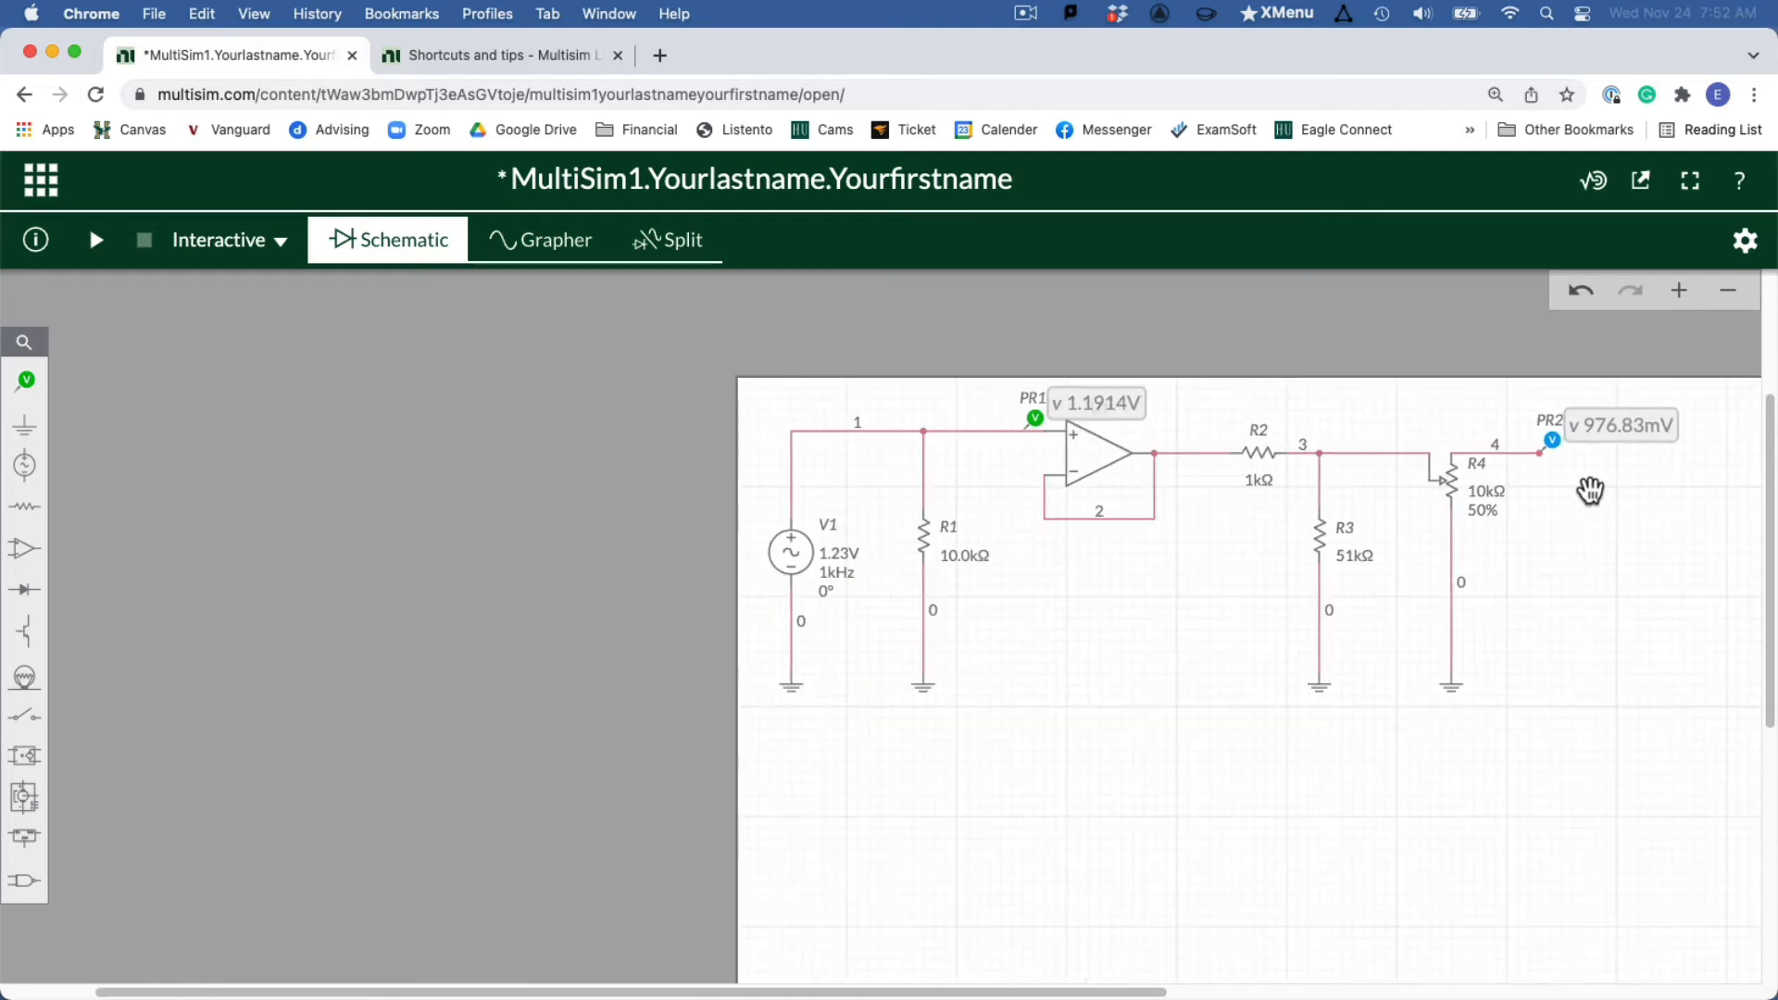
pyautogui.moveTo(1621, 712); pyautogui.dragTo(1255, 697)
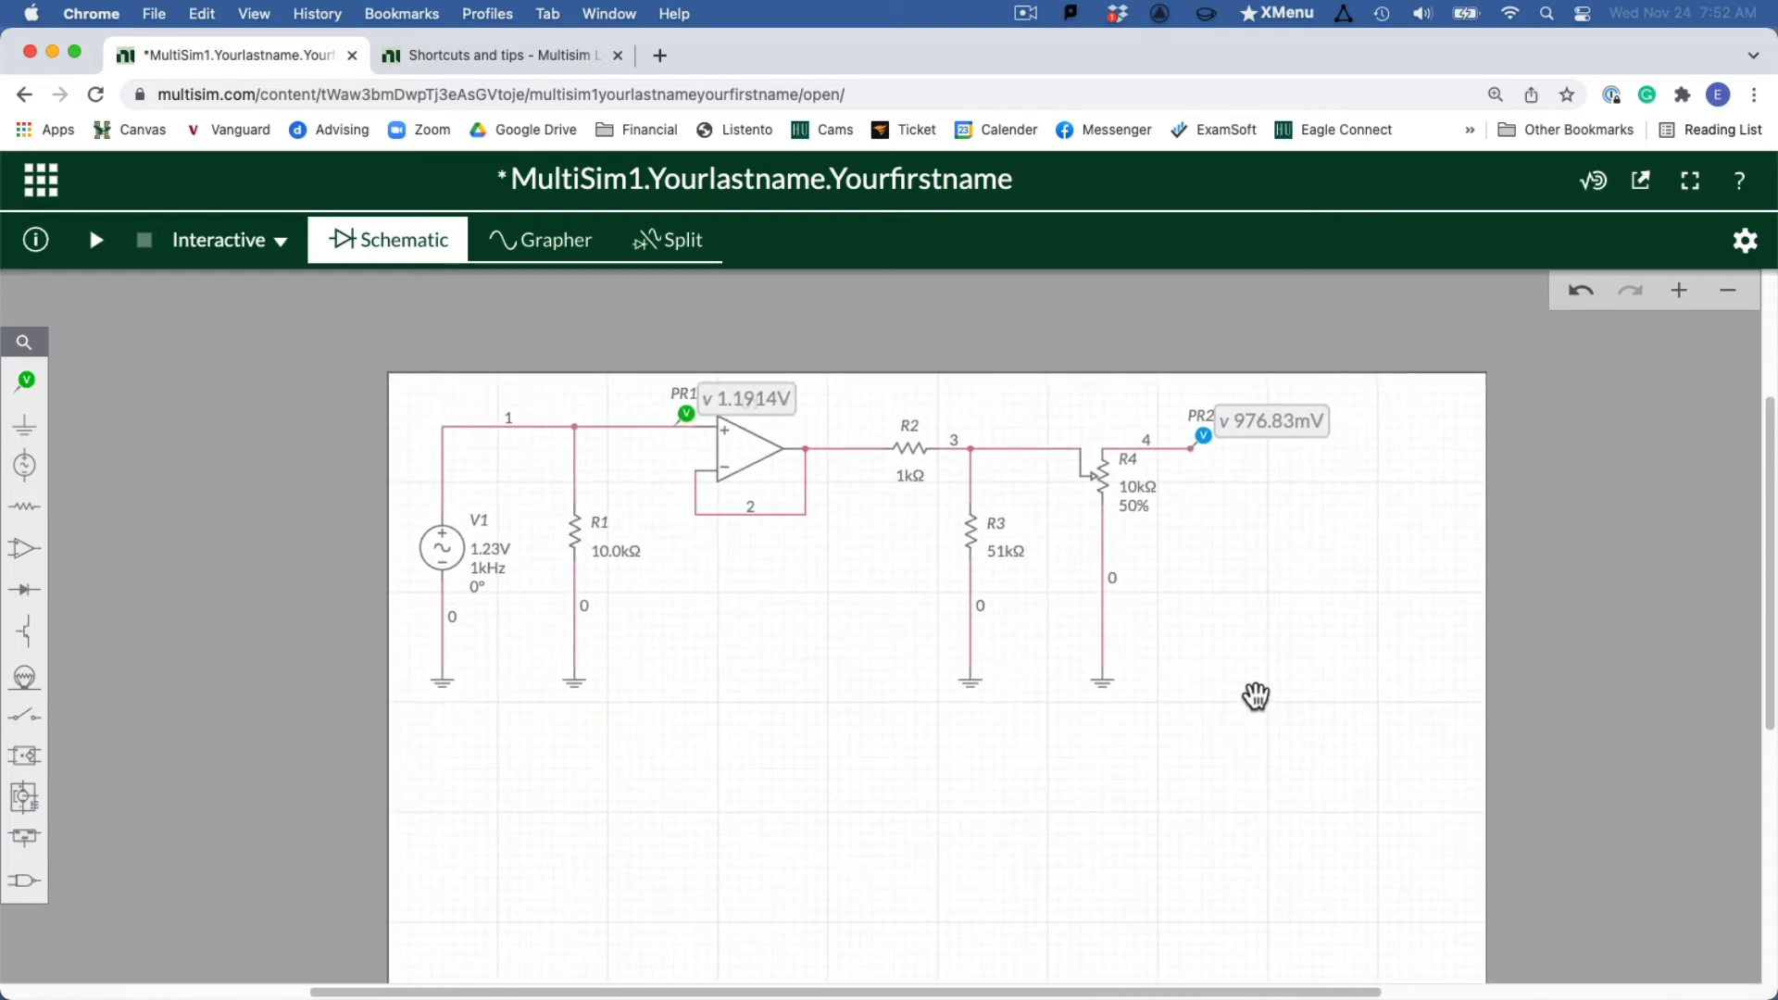
# Switch to the instructions PDF in Preview and examine step 5 on checking voltage differences with the simulated oscilloscope
pyautogui.press('super+Tab')
pyautogui.press('super+Tab')
pyautogui.press('super+Tab')
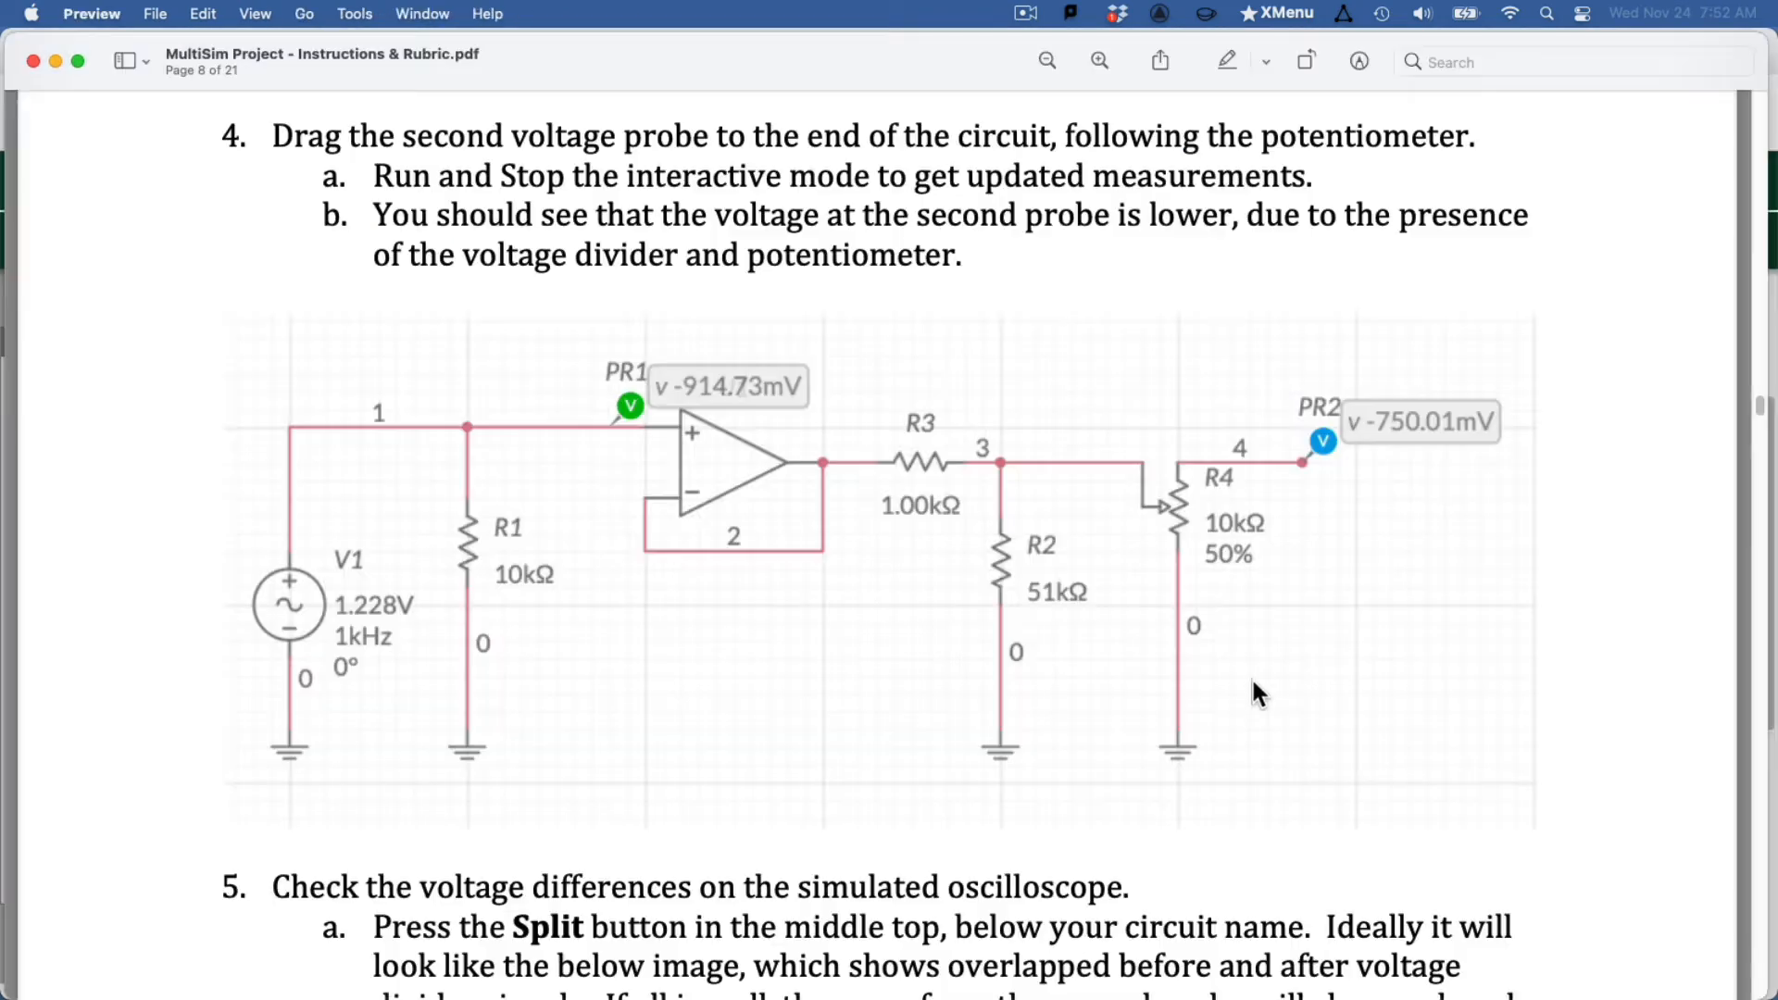
pyautogui.scroll(-10, 1264, 659)
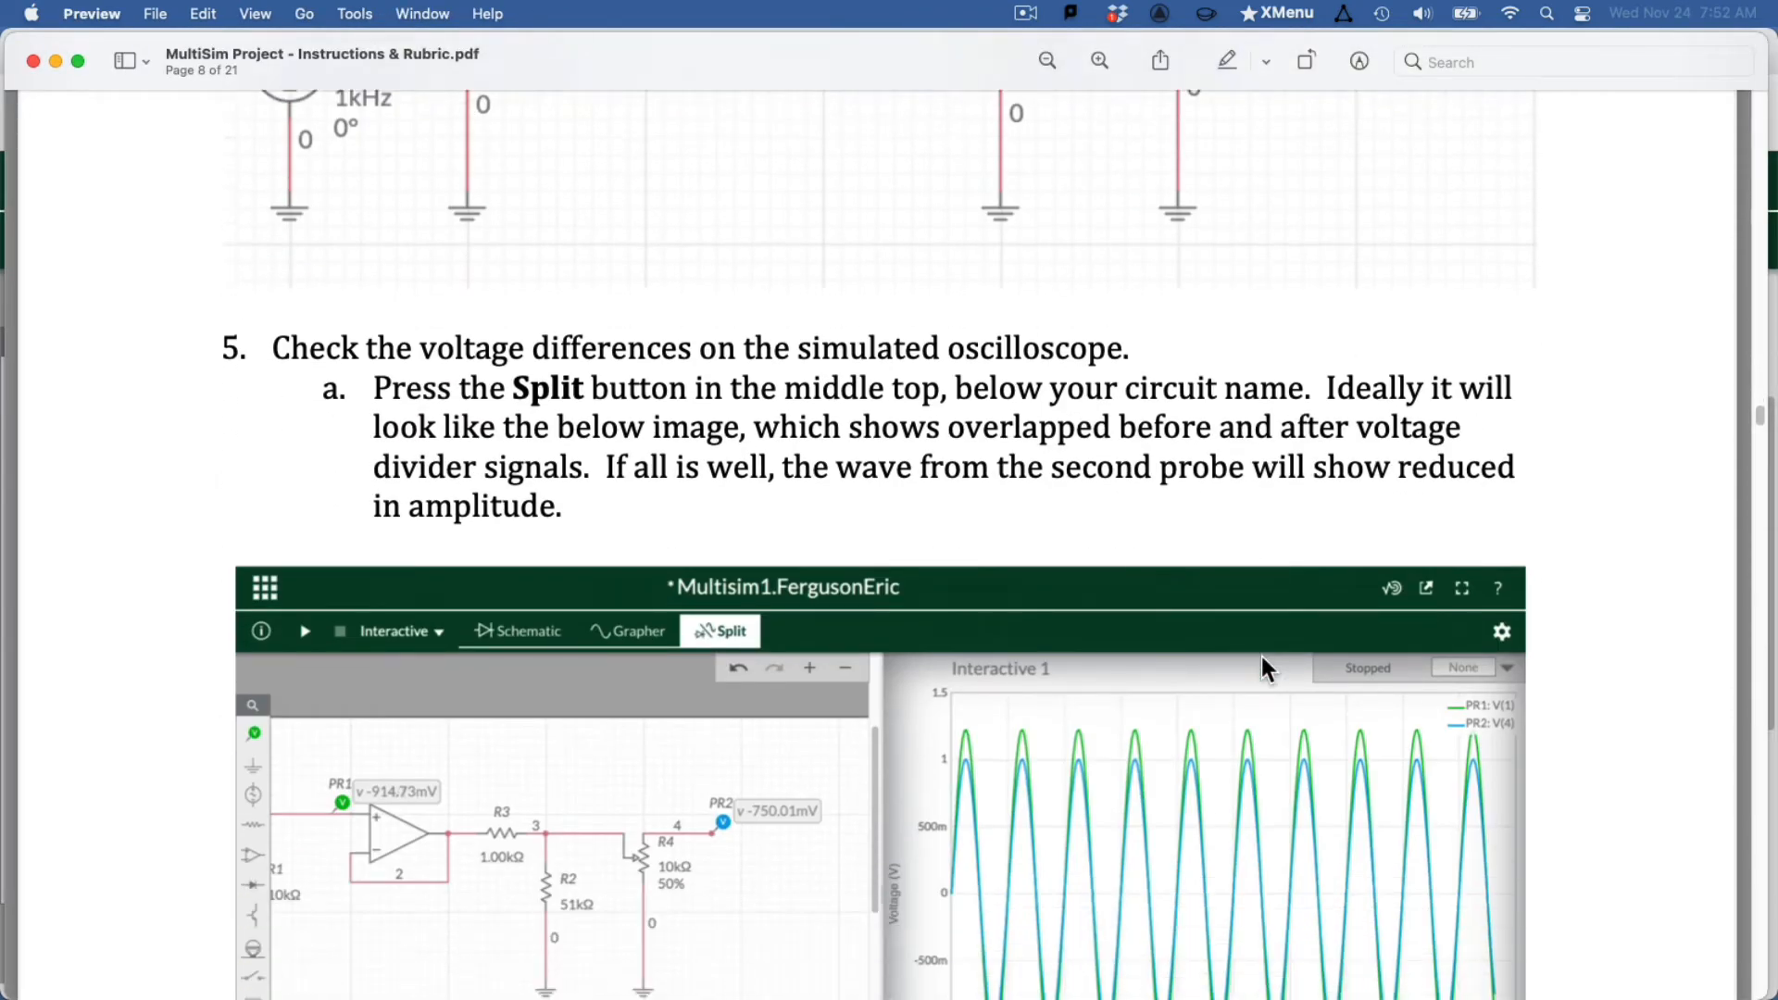
pyautogui.scroll(-1, 1261, 655)
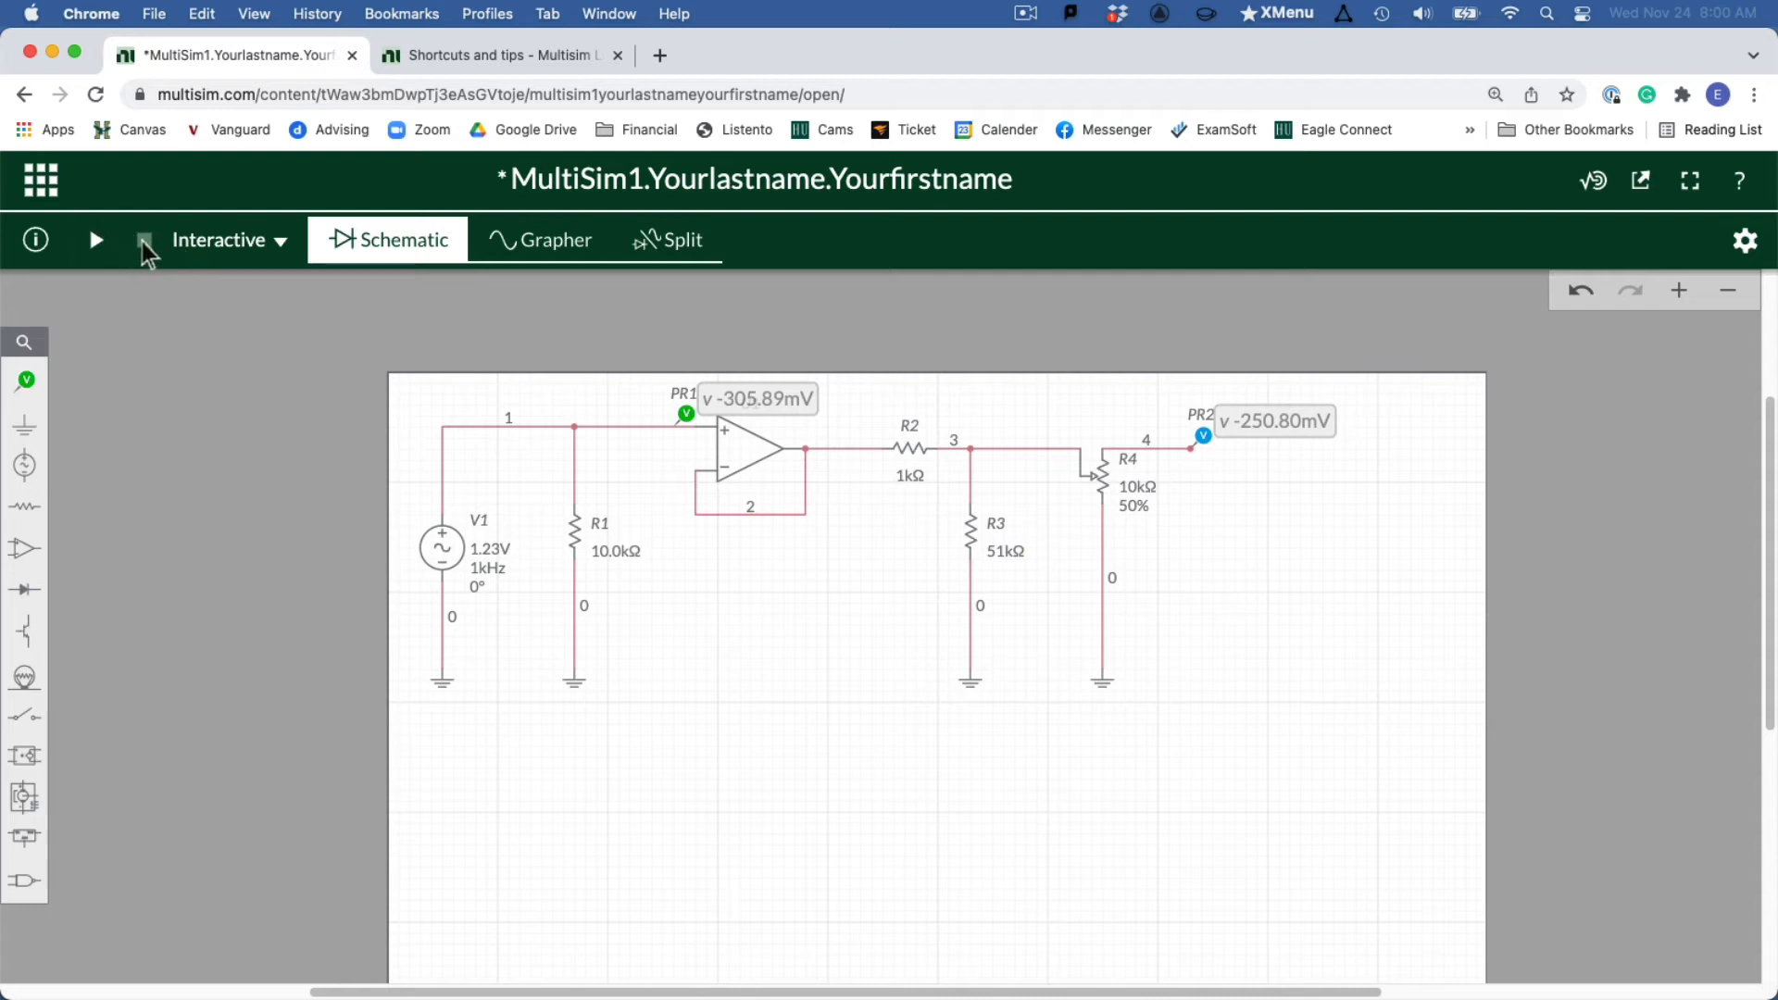
# In Multisim in Chrome, show the schematic and the graph side by side and start the interactive simulation
pyautogui.click(556, 243)
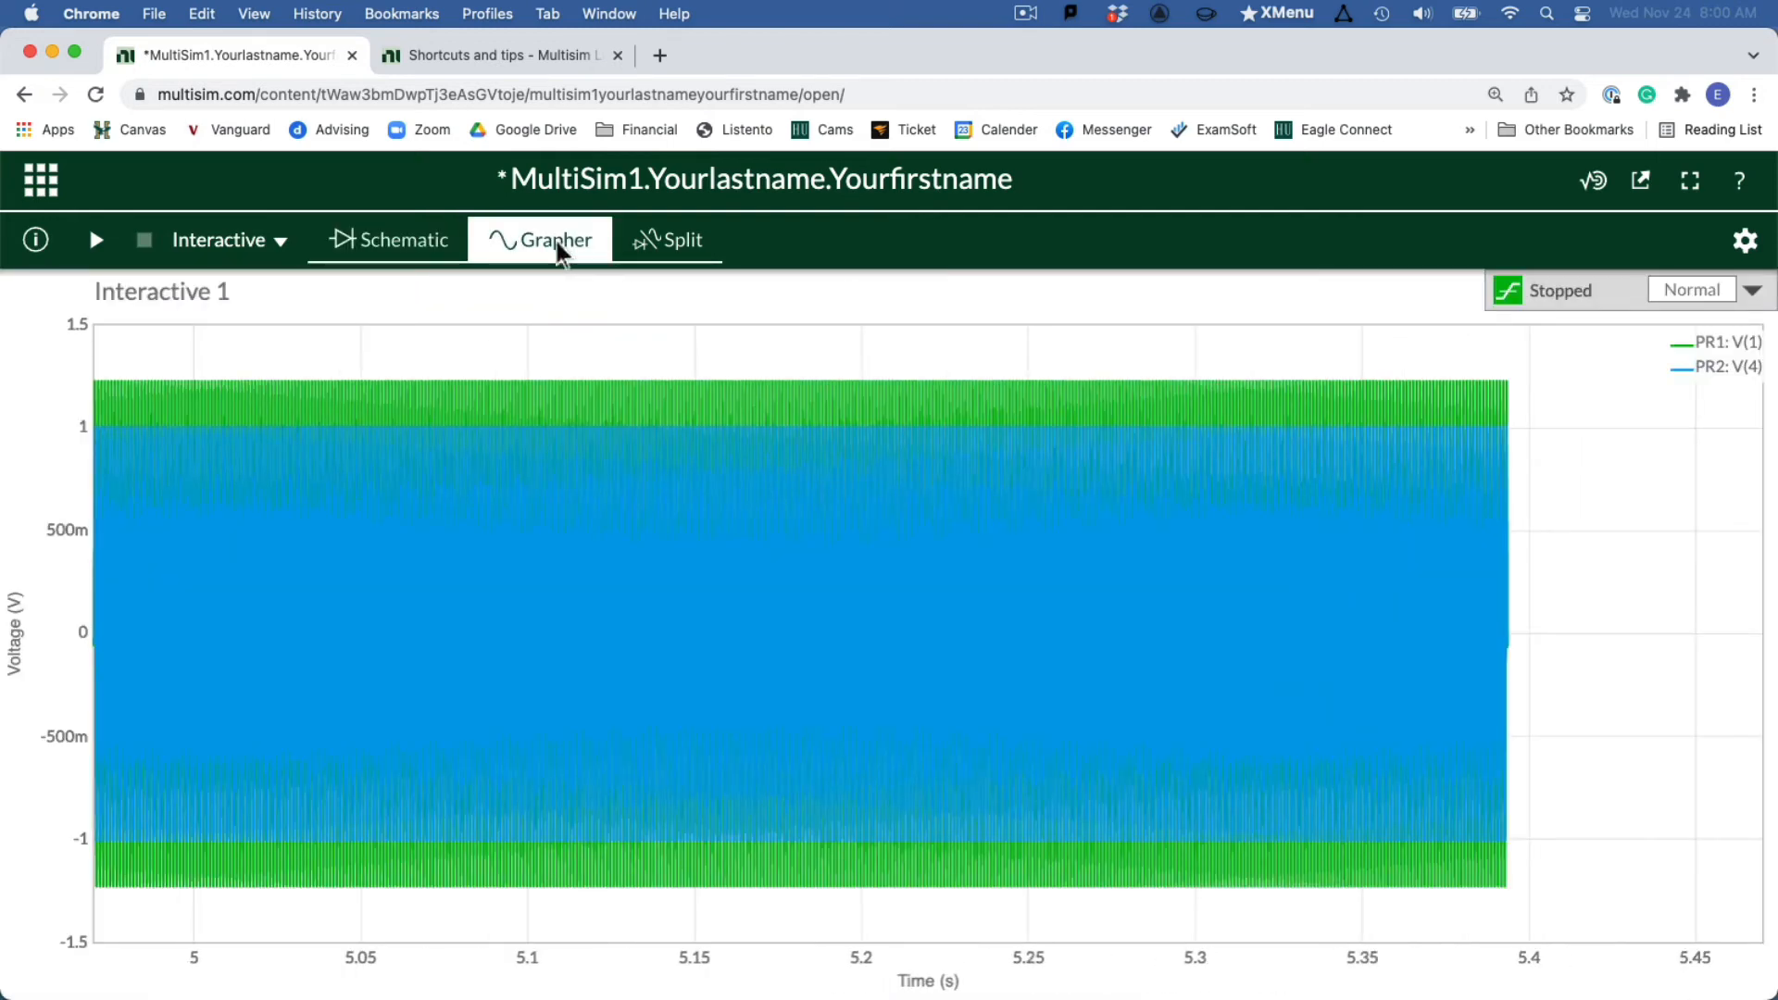
pyautogui.click(425, 246)
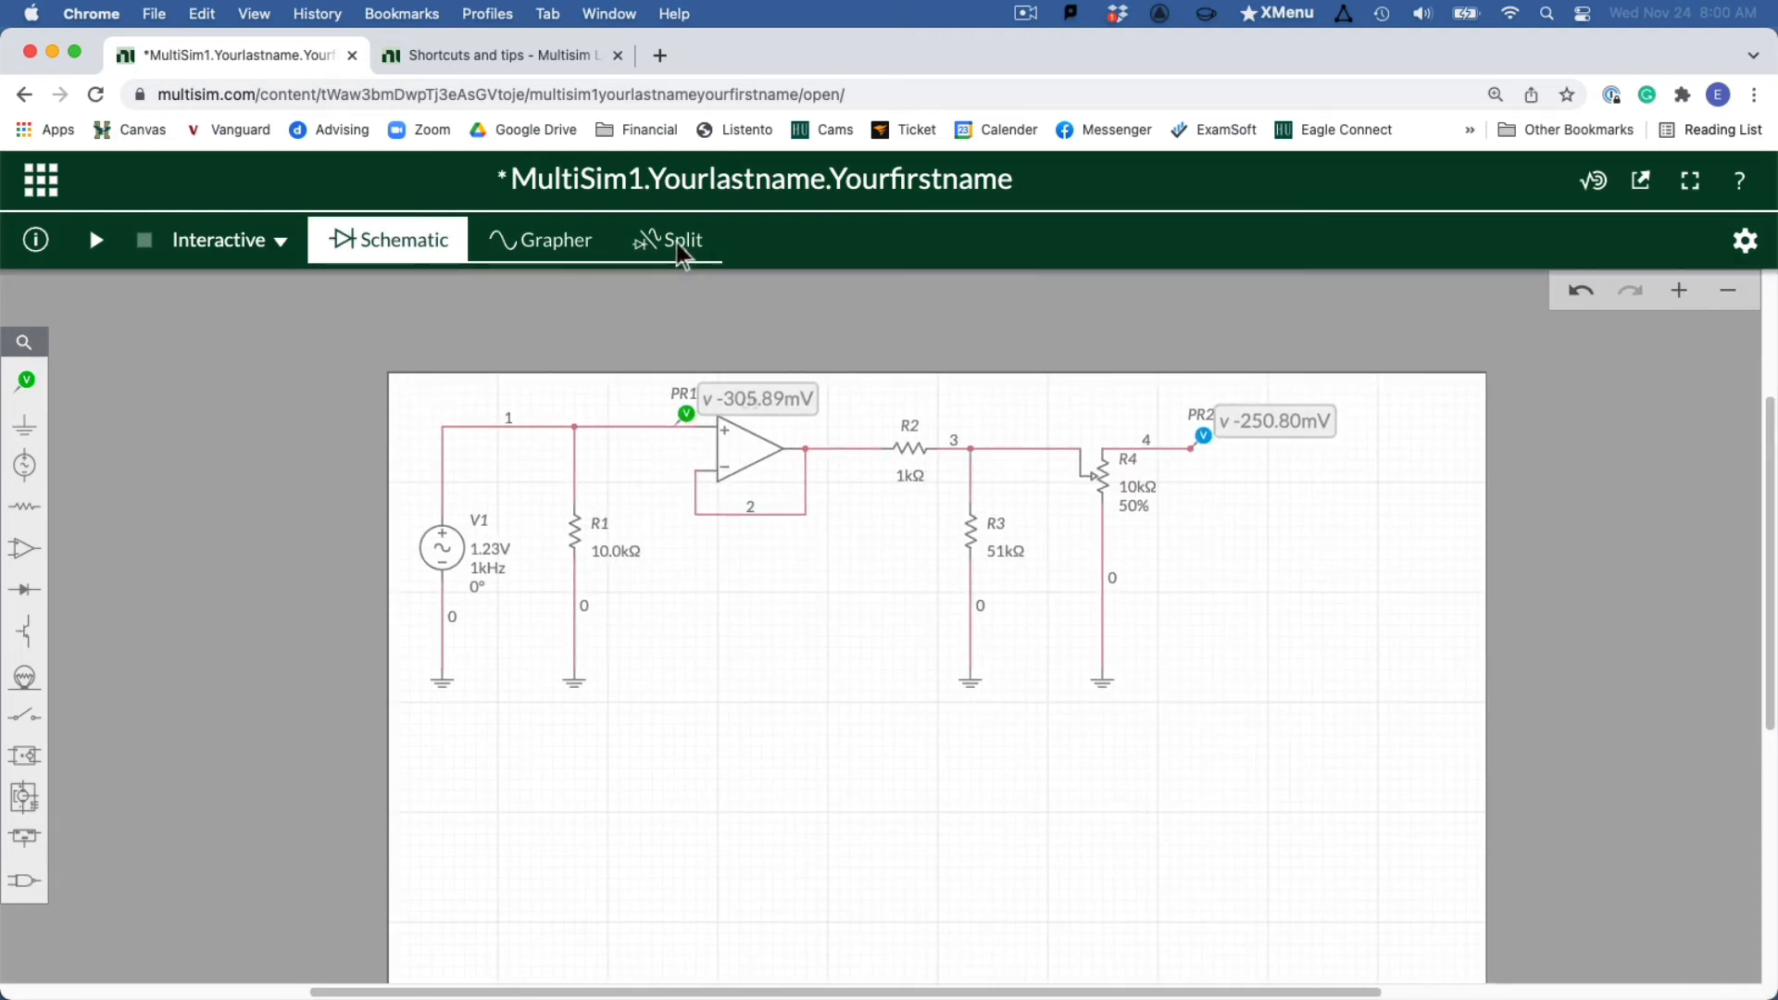
pyautogui.click(679, 250)
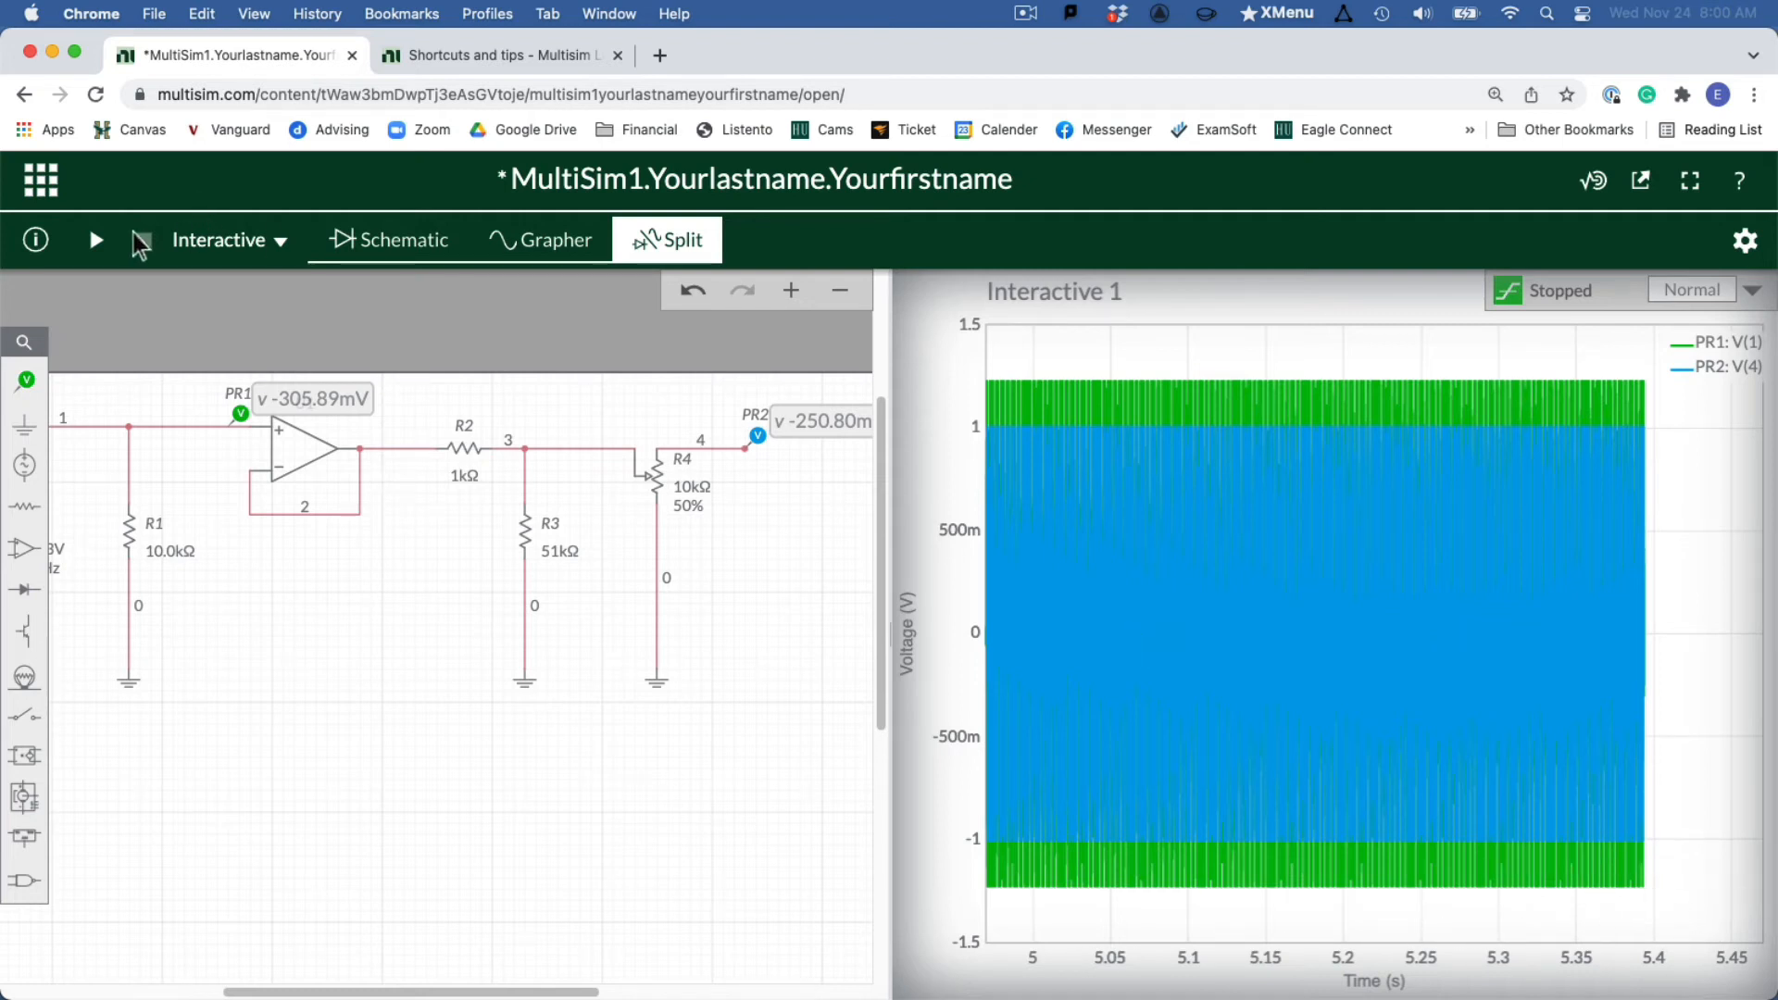
pyautogui.click(98, 240)
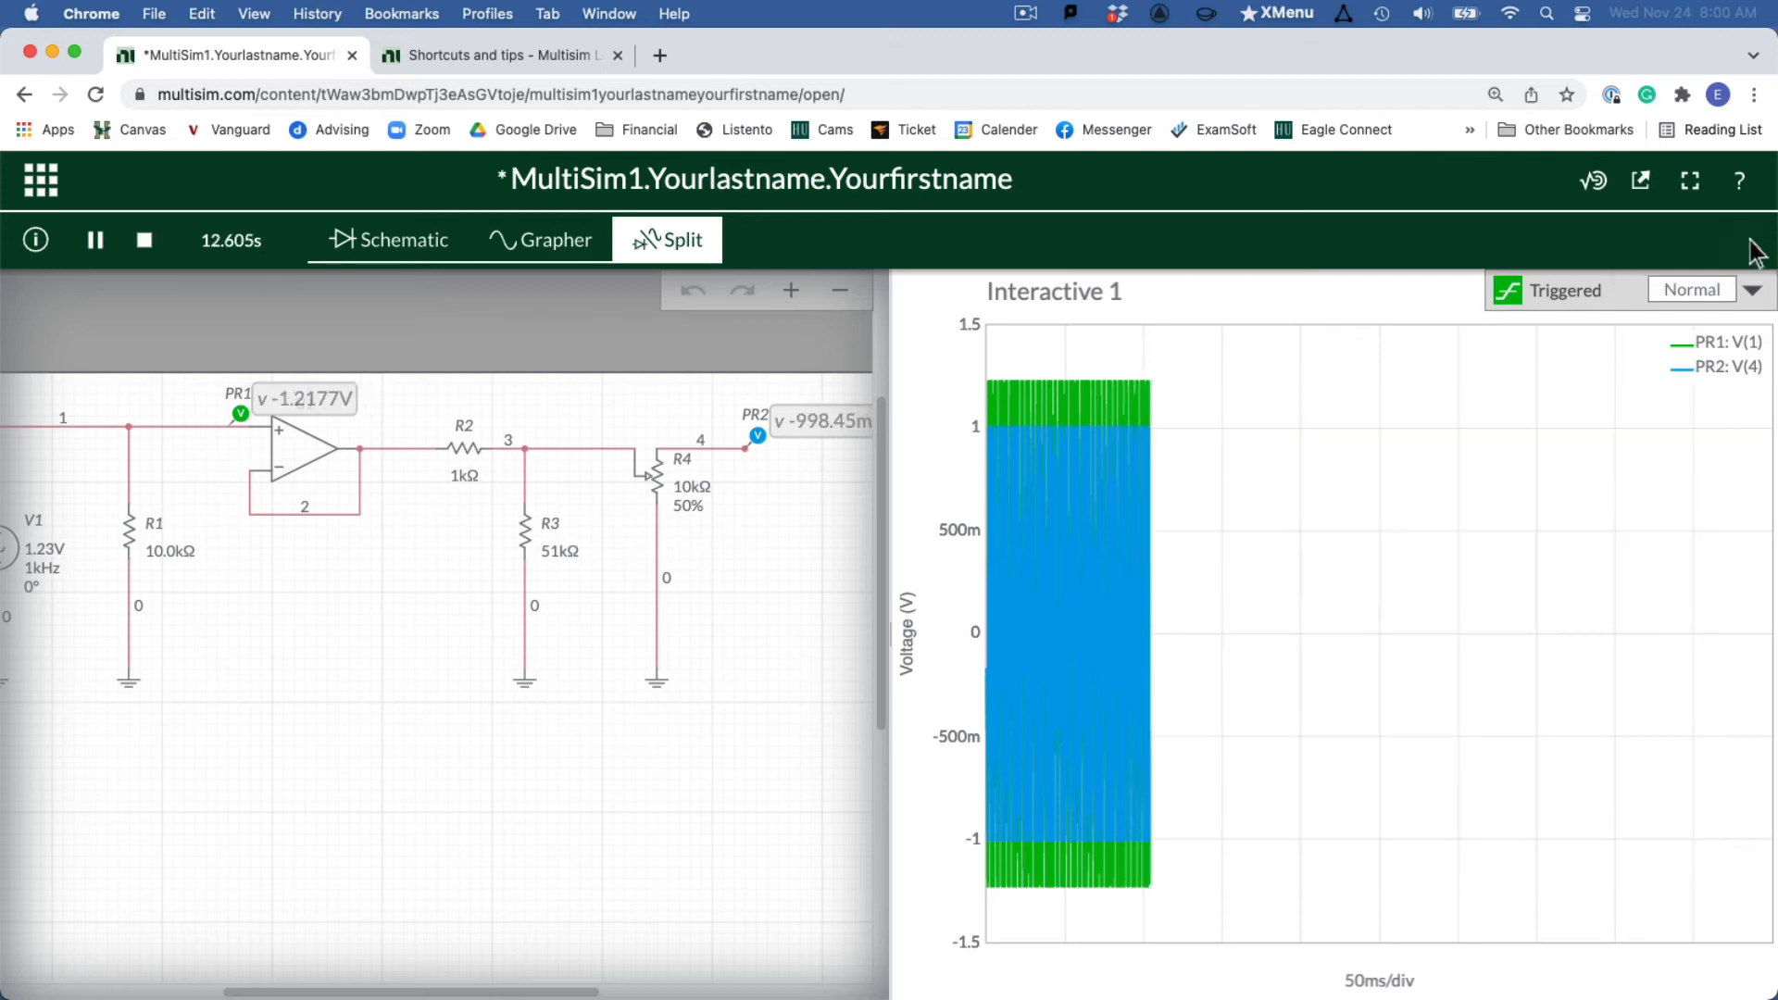
# Open the graph's configuration settings and reduce its time scale to 200 µs/div
pyautogui.click(1747, 243)
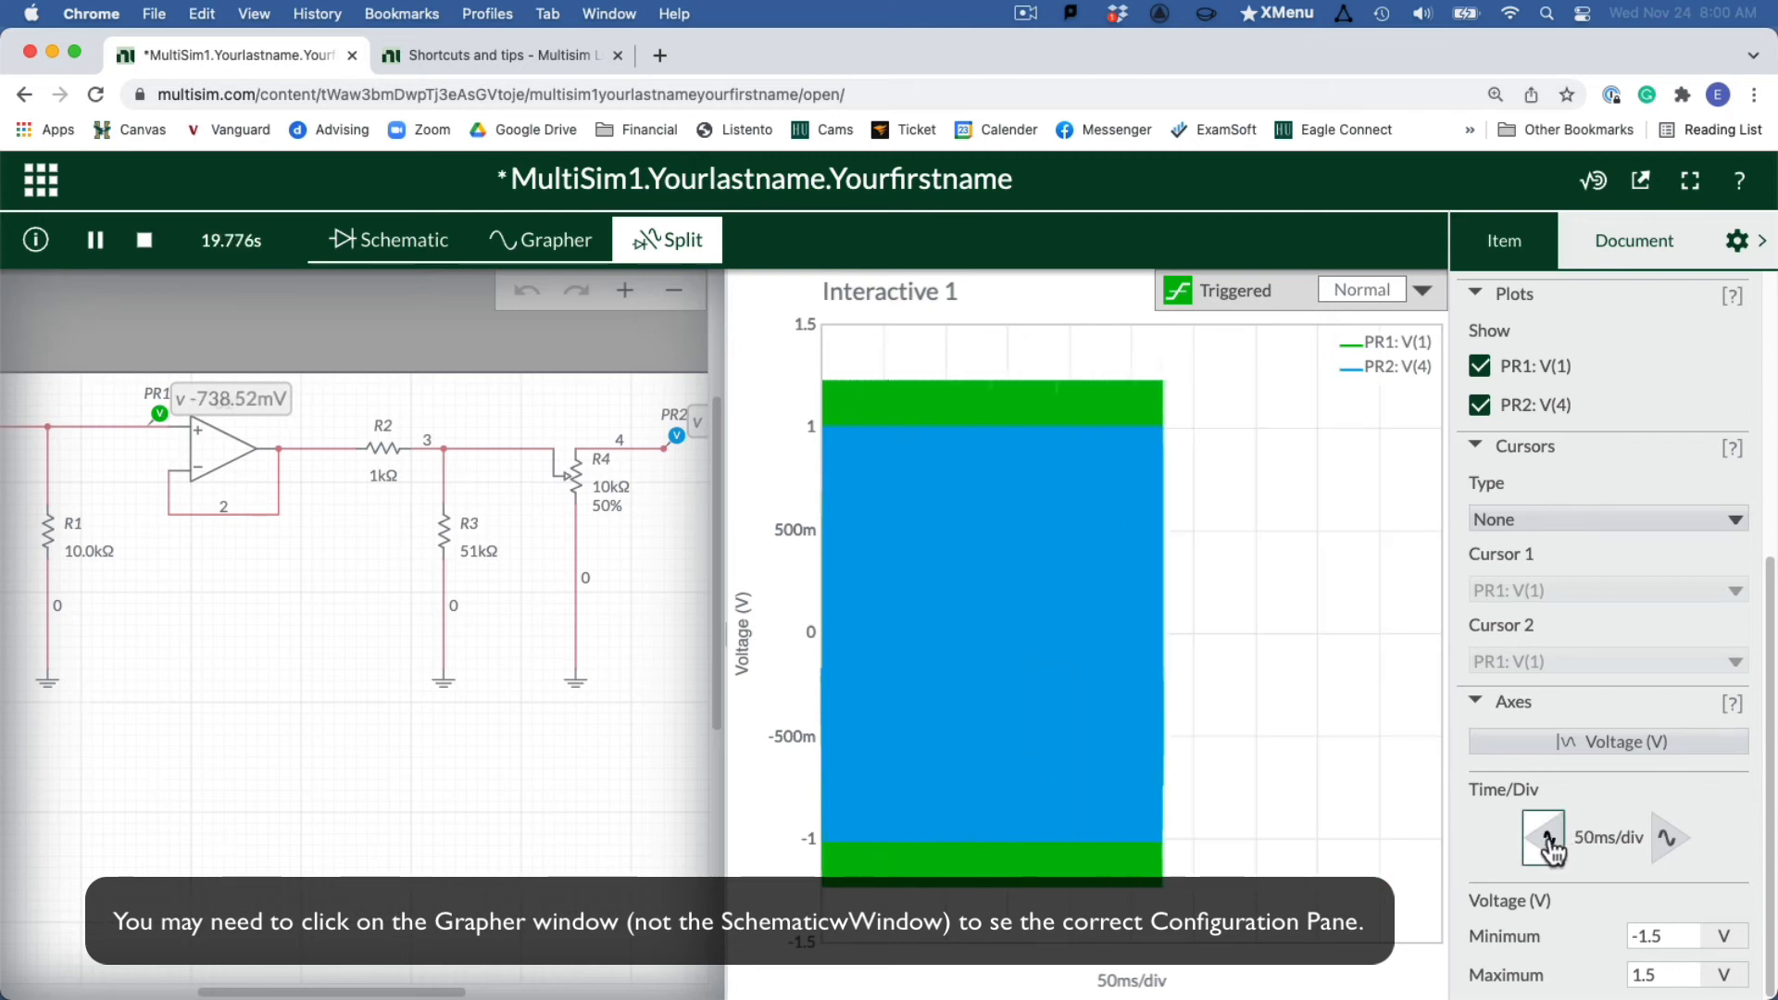
pyautogui.click(1558, 839)
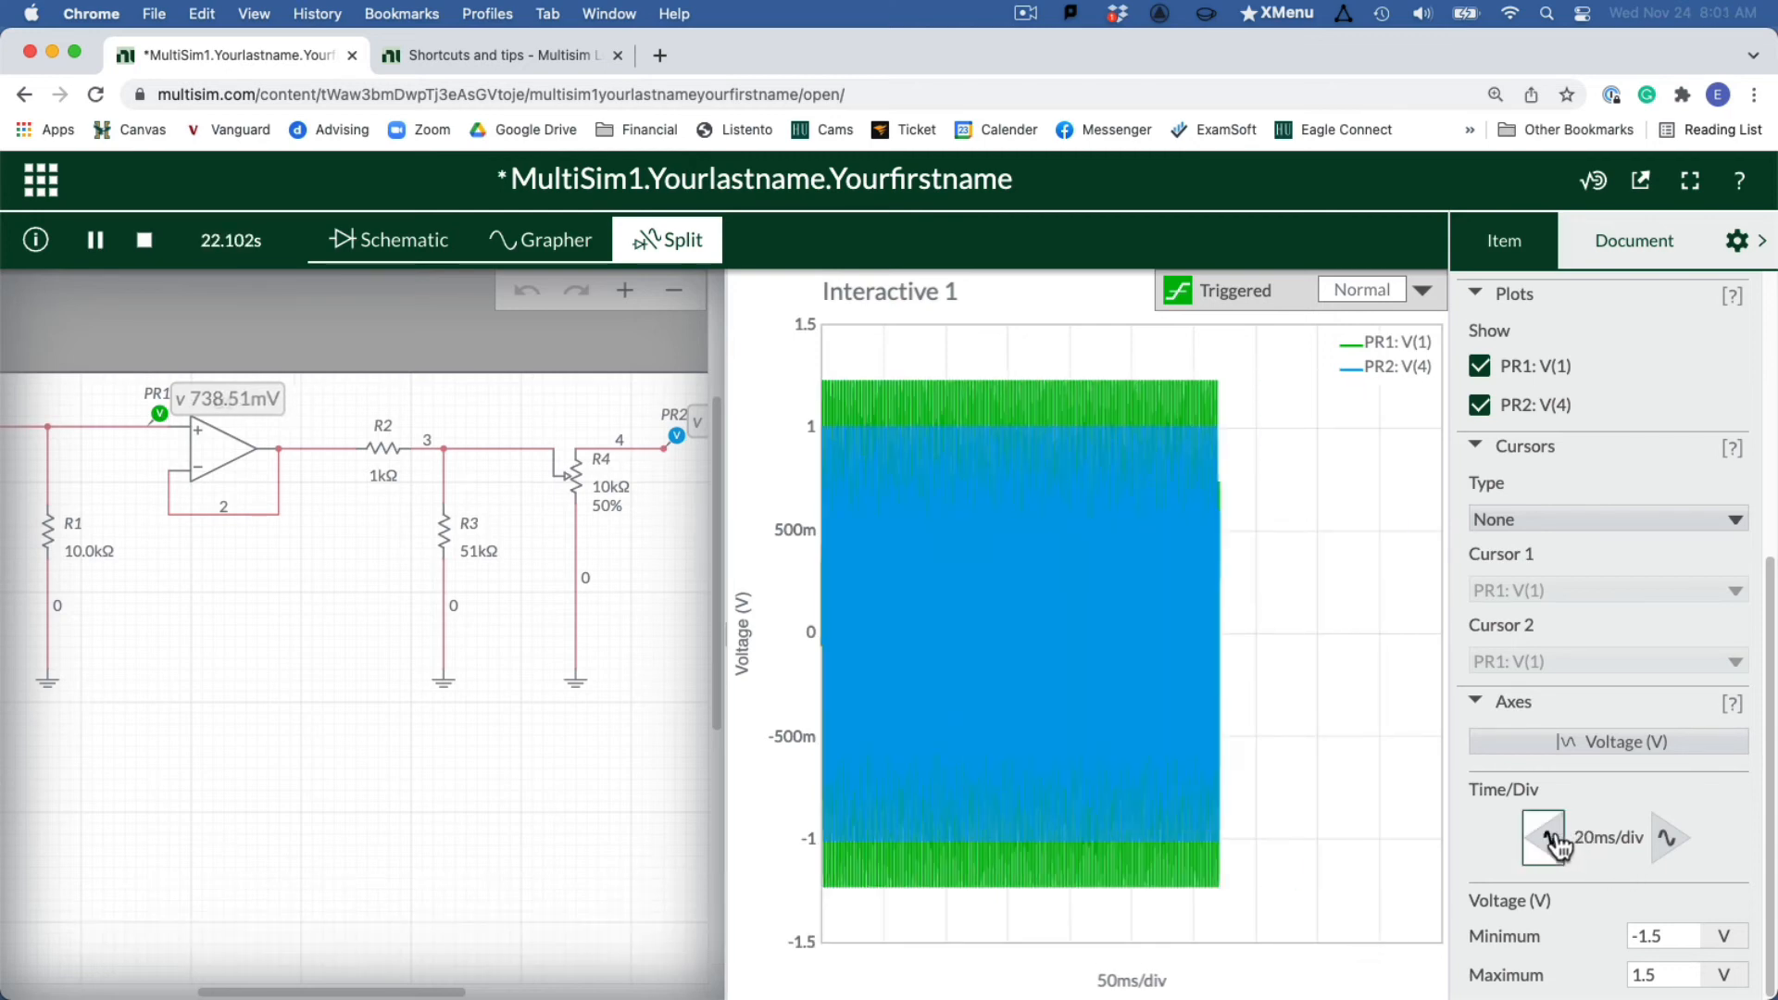
pyautogui.click(1558, 839)
pyautogui.click(1558, 839)
pyautogui.click(1558, 839)
pyautogui.click(1558, 839)
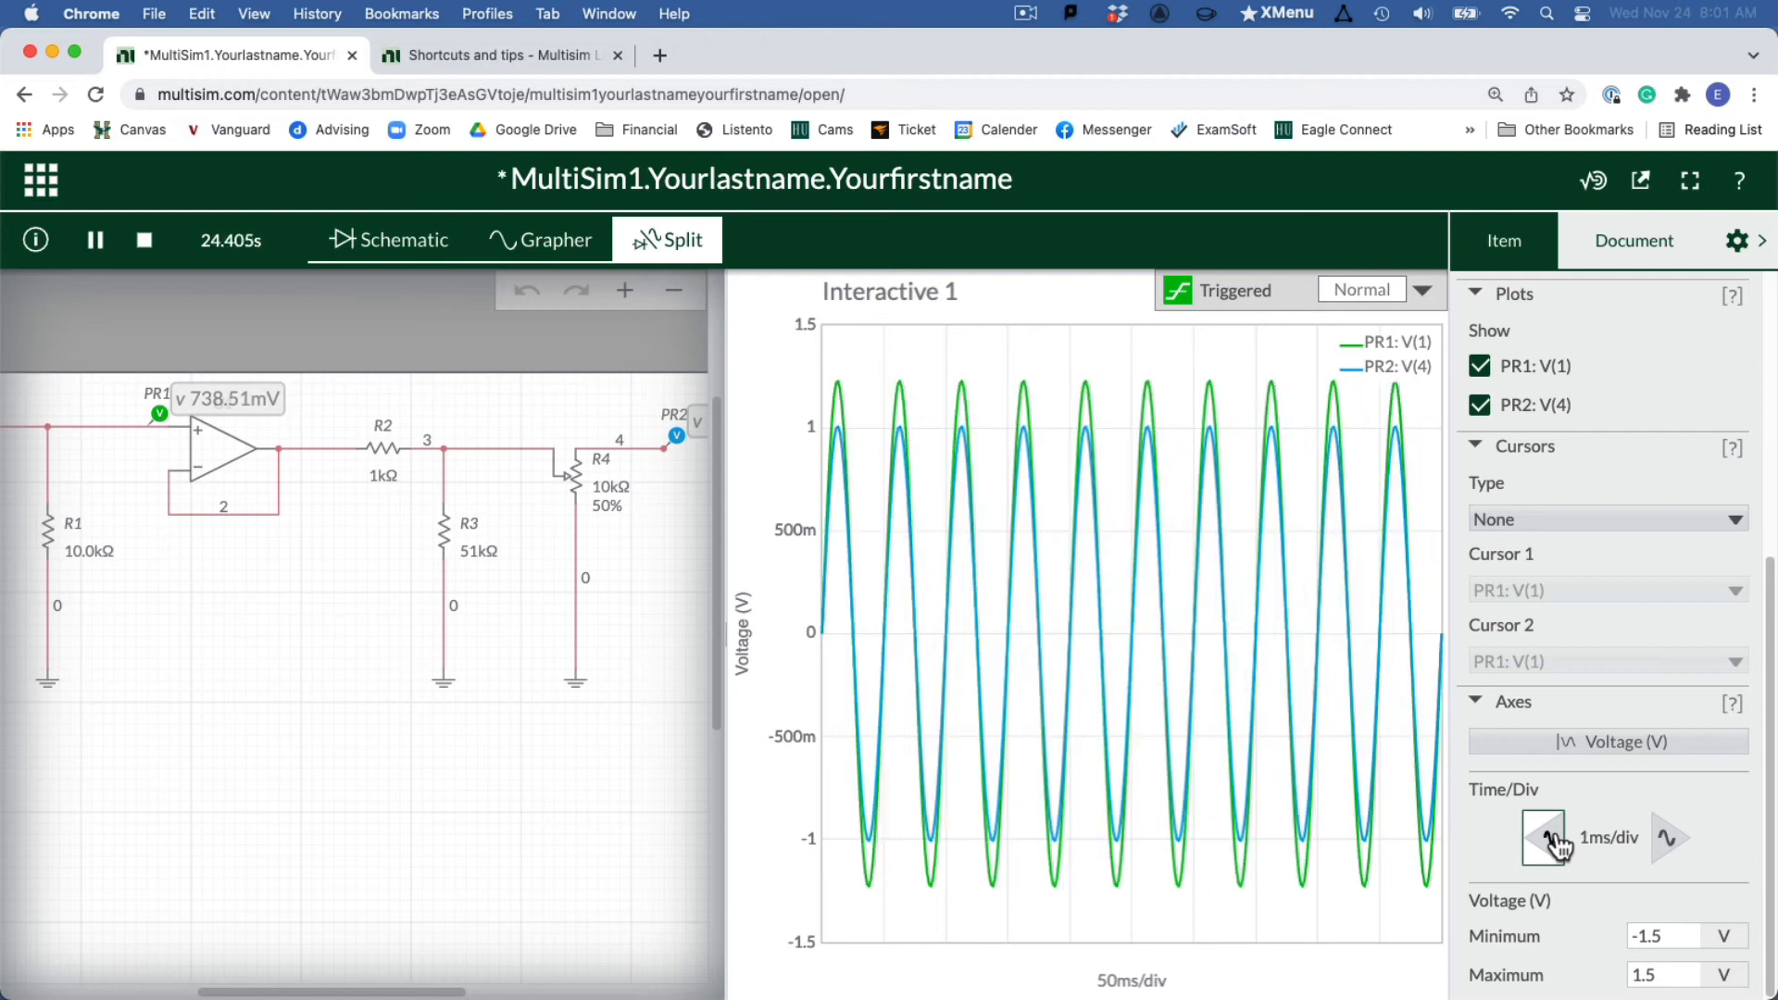
pyautogui.click(1558, 839)
pyautogui.click(1558, 840)
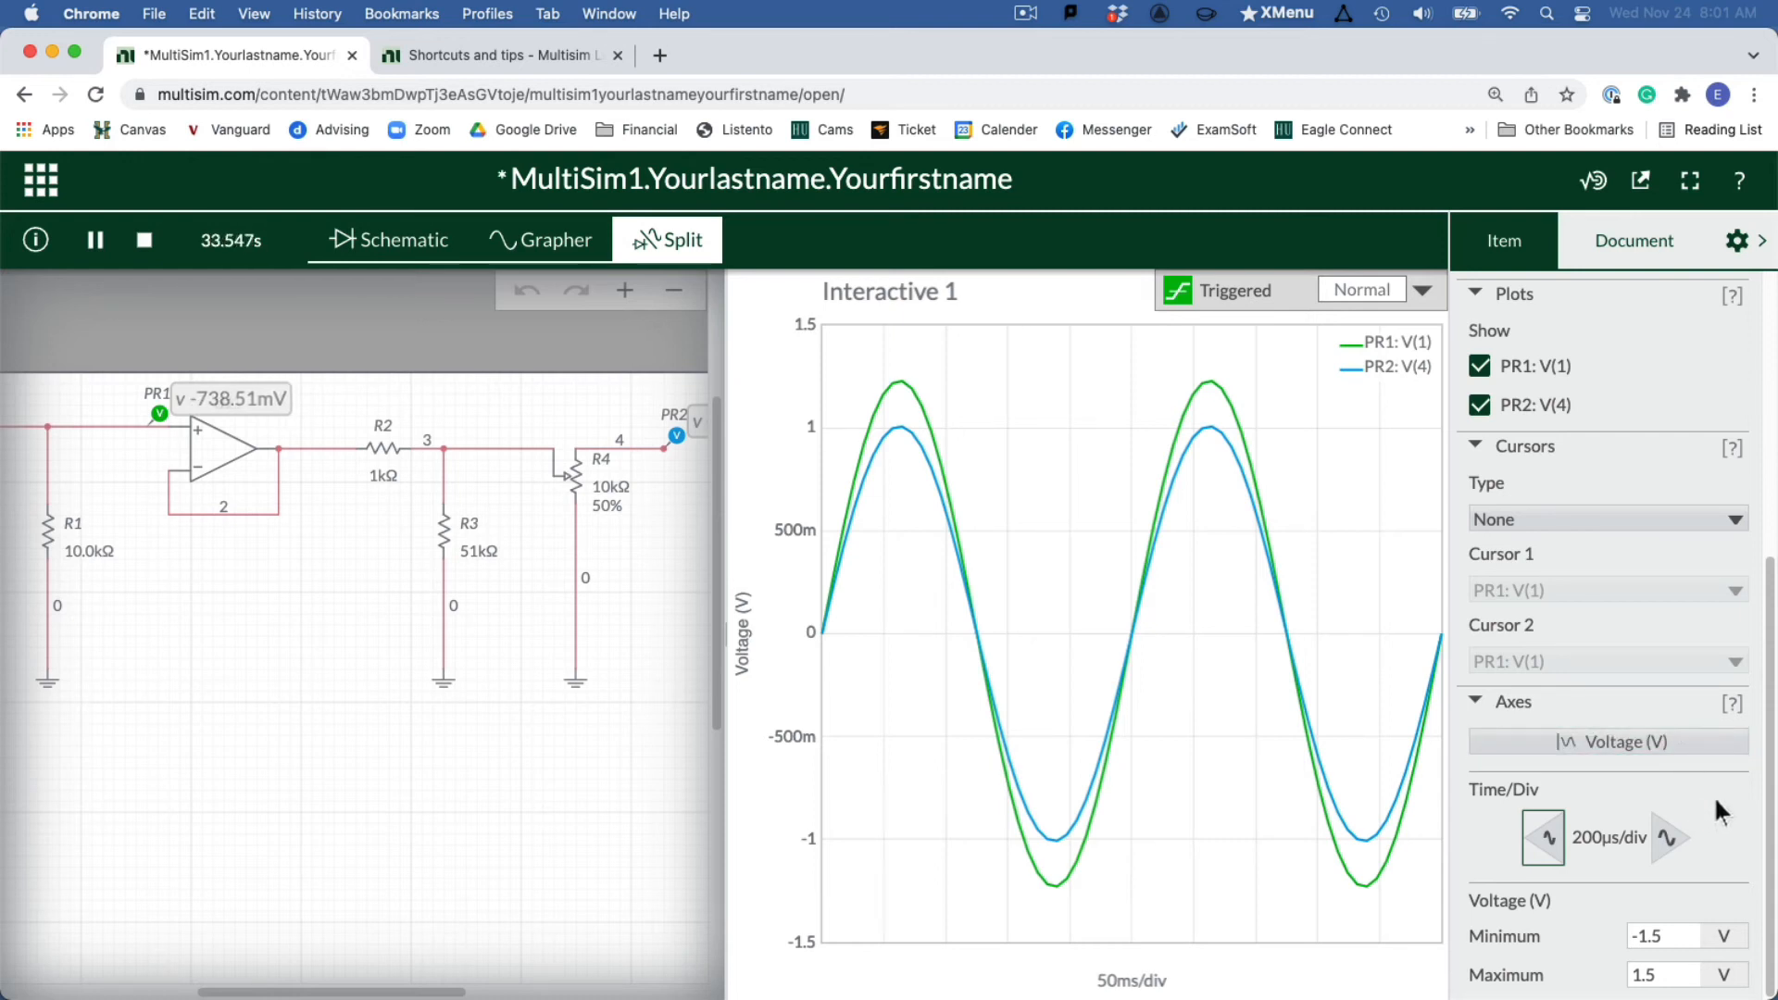
# Check the graph's minimum and maximum voltage limits and its Normal trigger mode
pyautogui.click(1683, 974)
pyautogui.click(1653, 976)
pyautogui.click(1658, 935)
pyautogui.click(1654, 974)
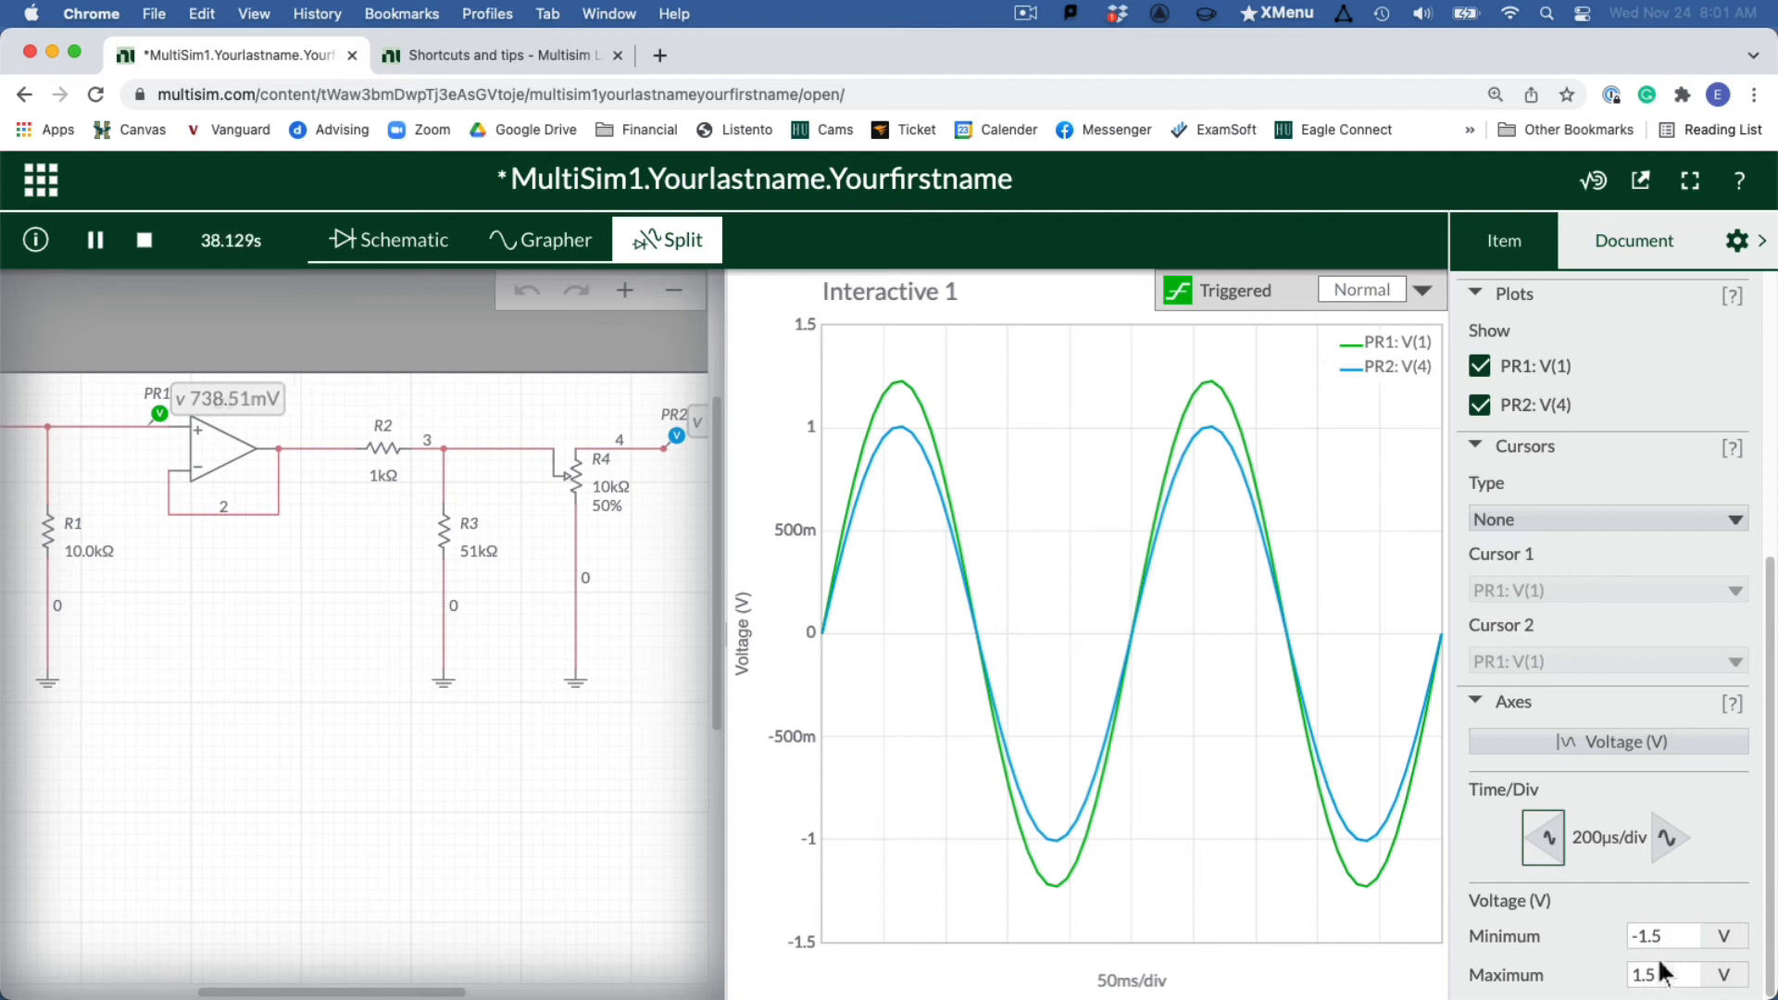
pyautogui.click(1660, 934)
pyautogui.scroll(5, 1621, 834)
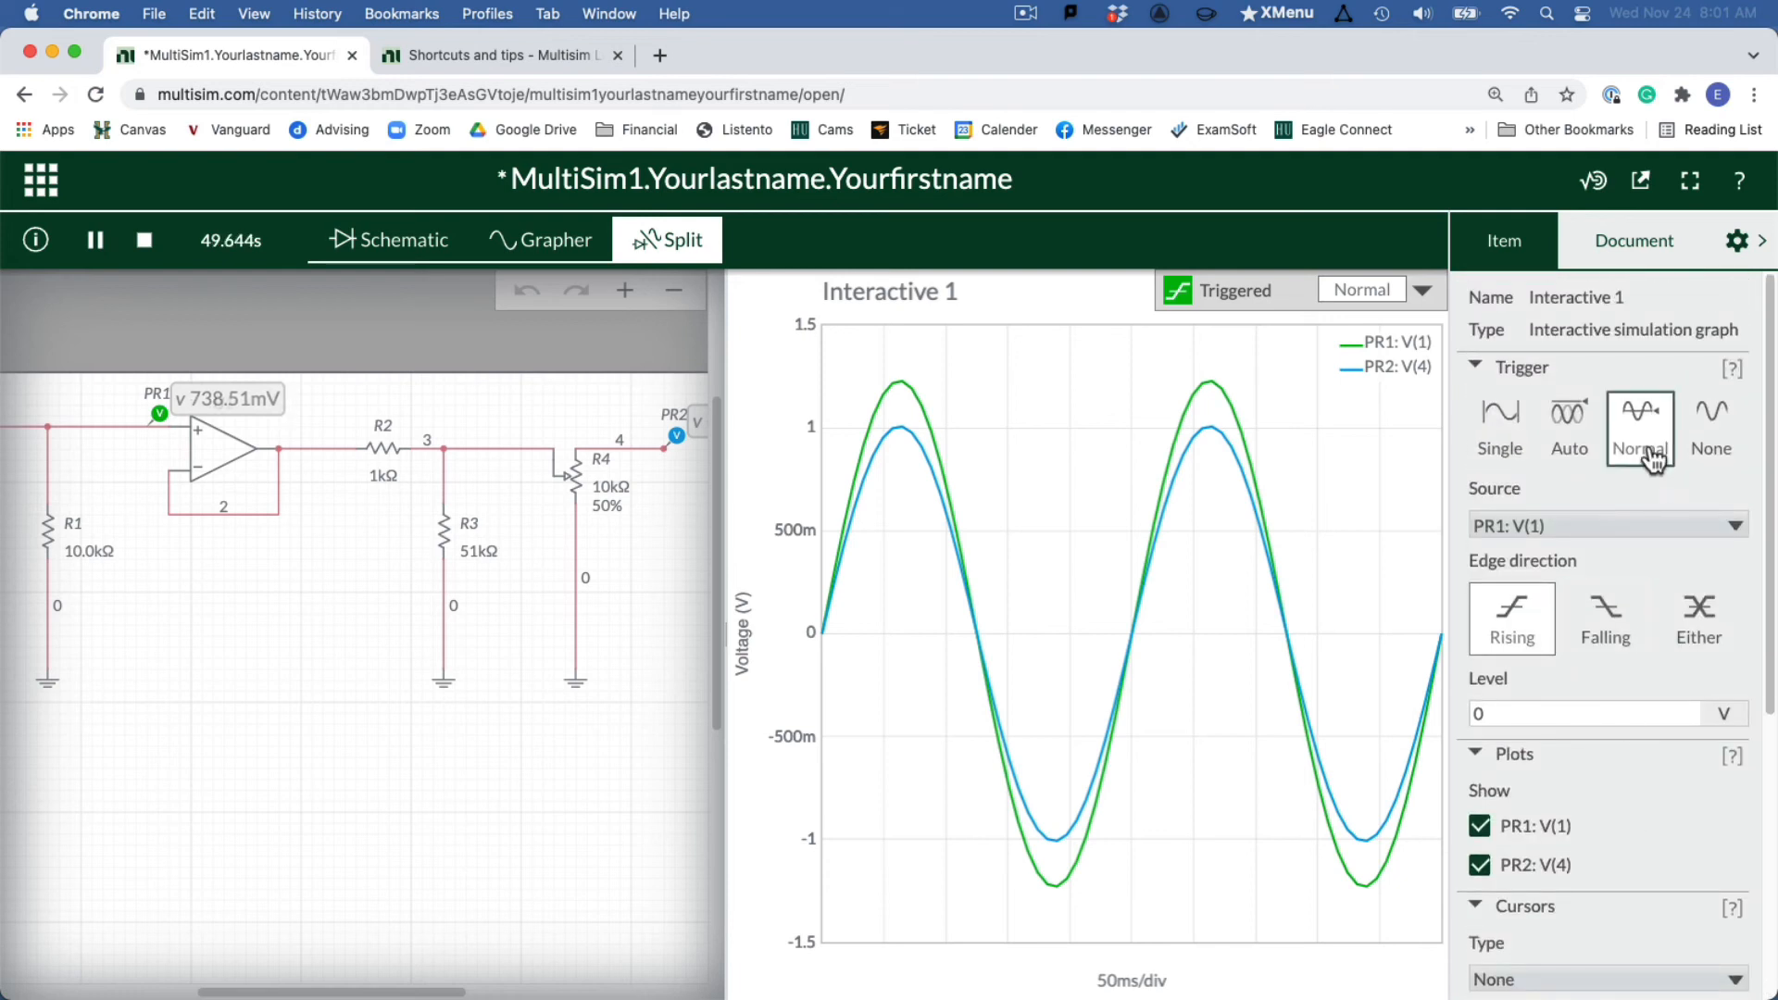
pyautogui.click(1628, 452)
# Lower potentiometer R4's position to 33% while the simulation runs
pyautogui.moveTo(340, 692); pyautogui.dragTo(254, 710)
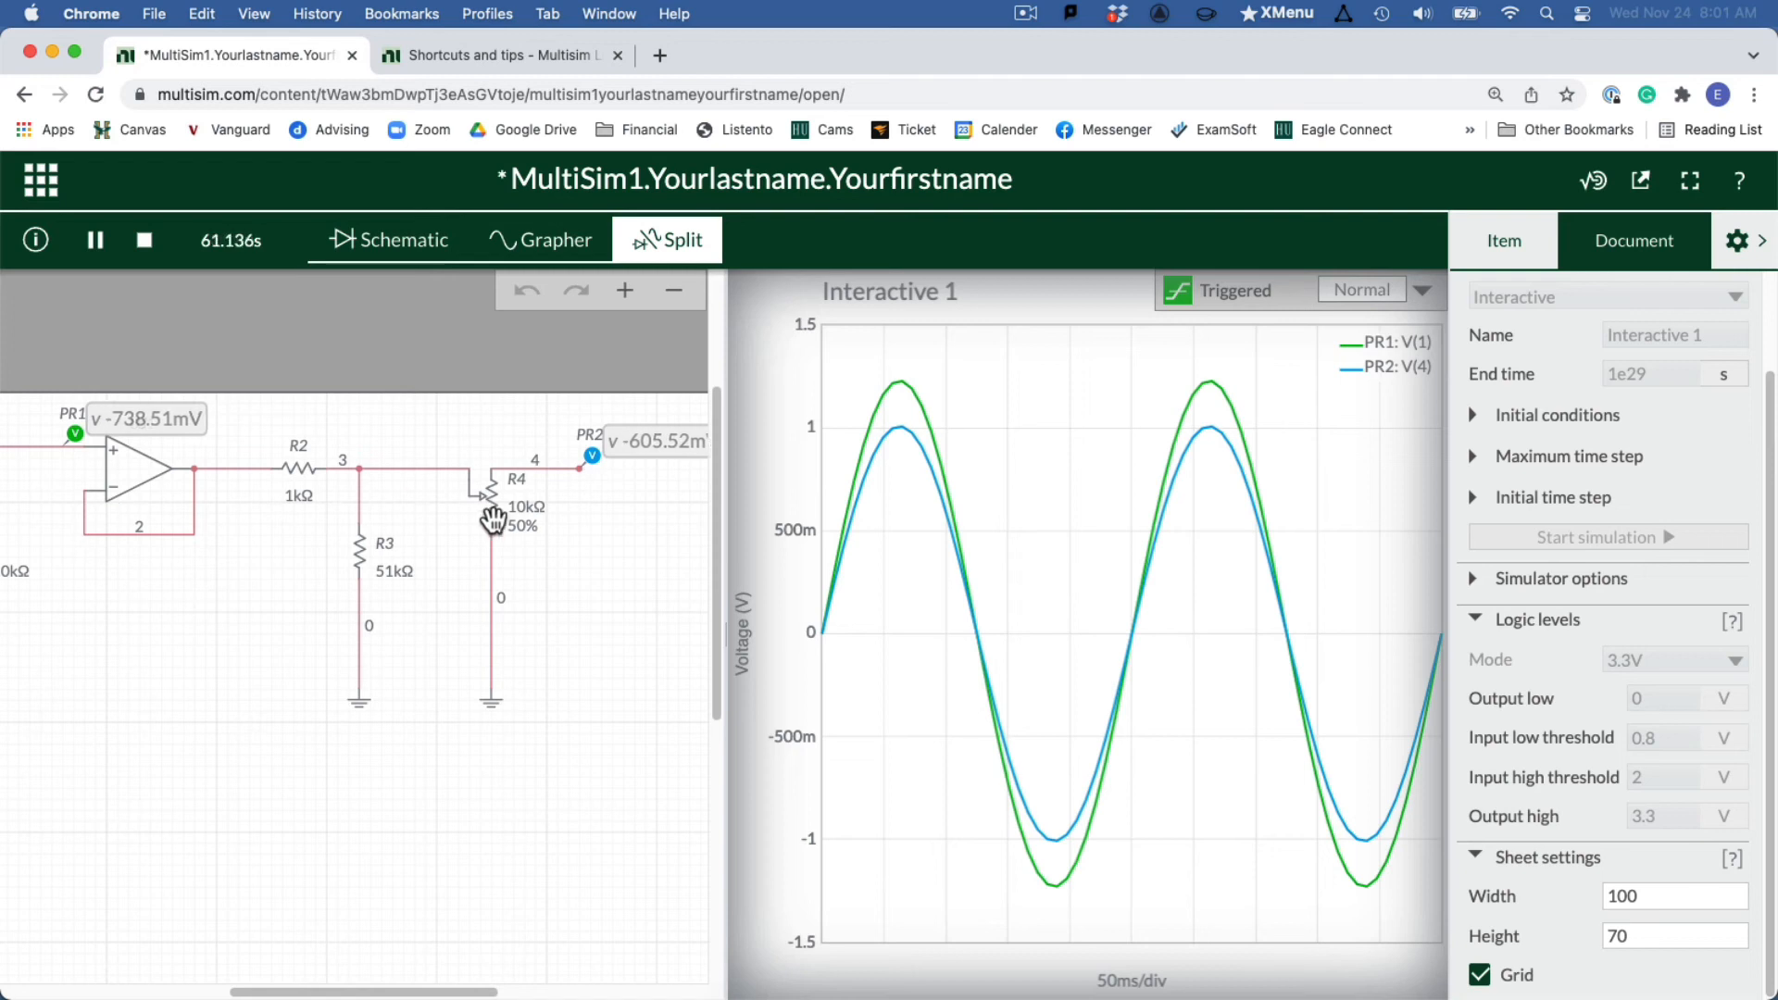
pyautogui.moveTo(864, 470)
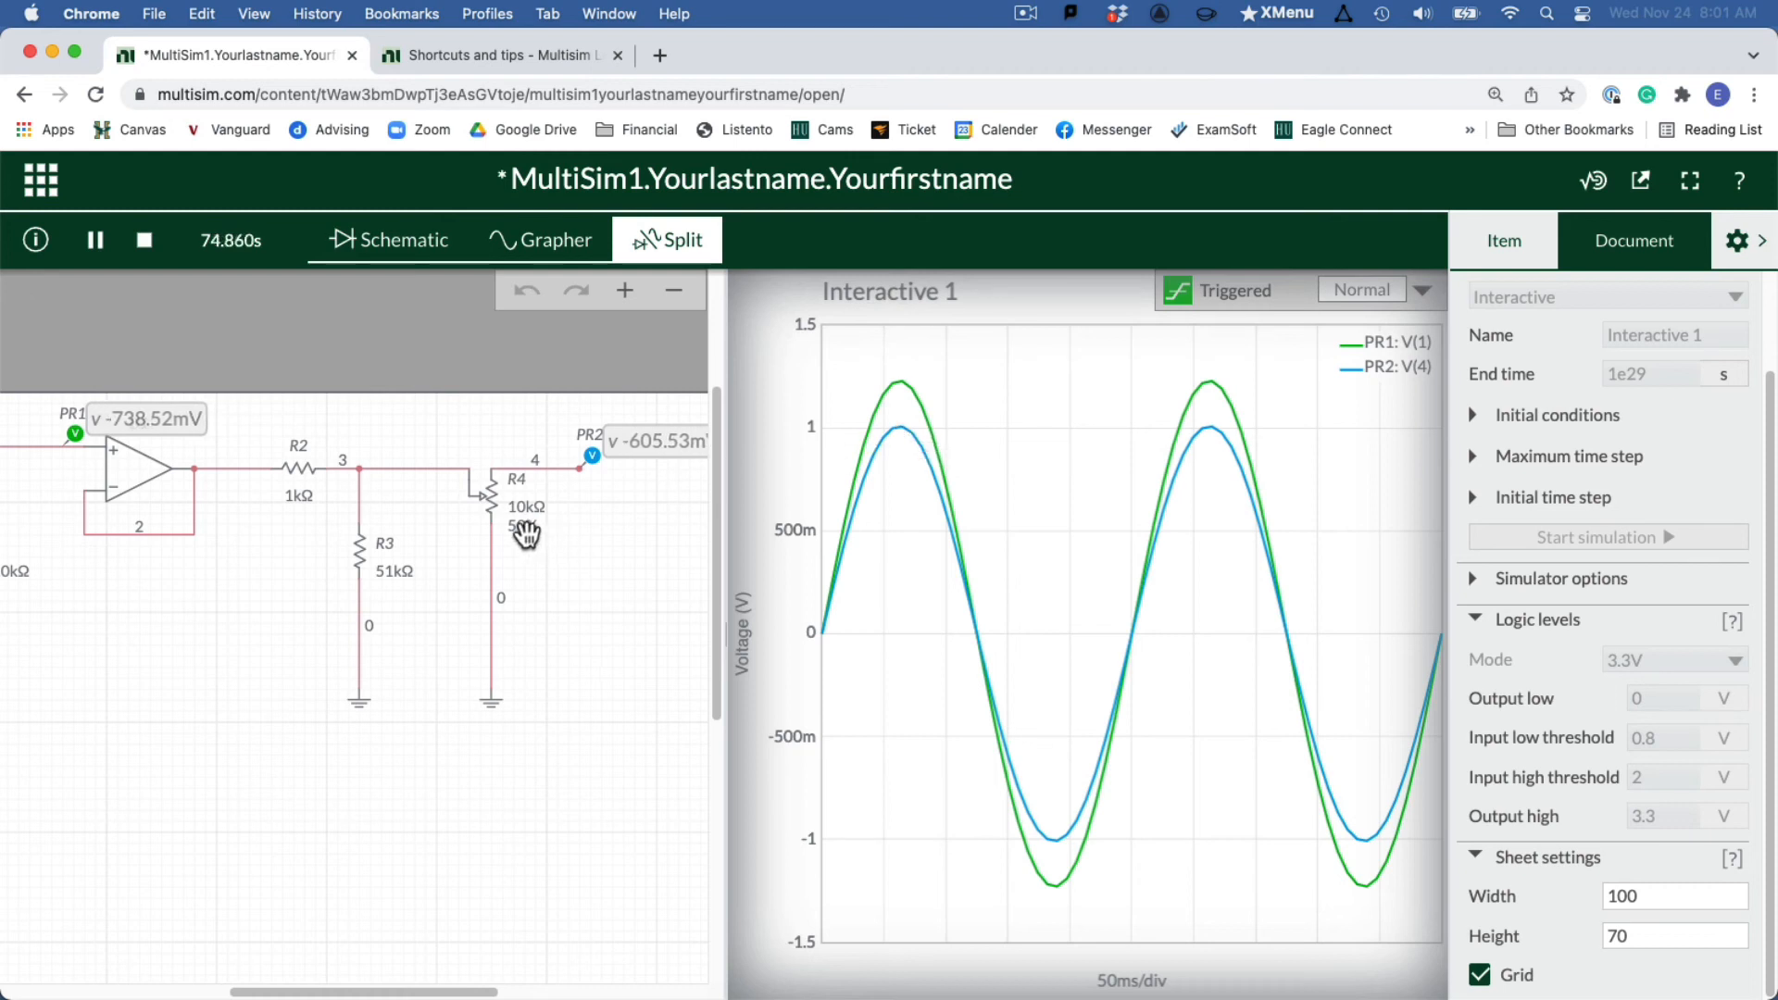
pyautogui.click(519, 527)
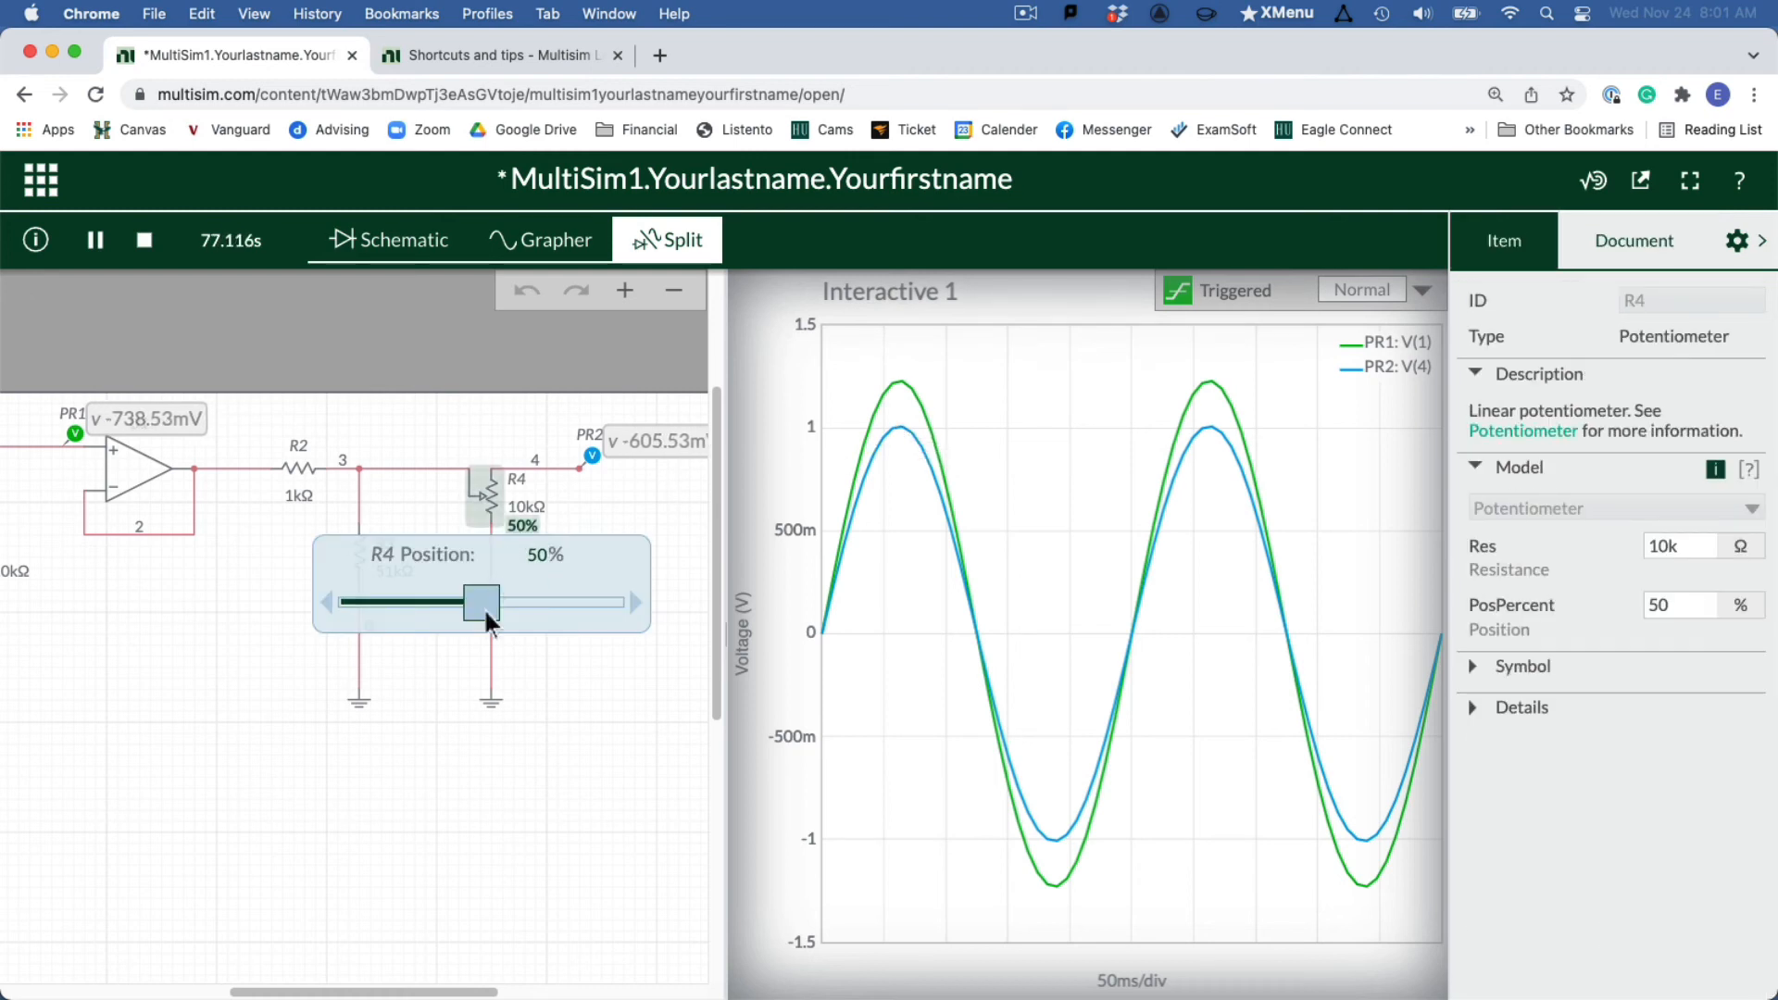
pyautogui.moveTo(491, 610)
pyautogui.mouseDown()
pyautogui.moveTo(658, 612)
pyautogui.moveTo(352, 616)
pyautogui.moveTo(541, 613)
pyautogui.moveTo(384, 616)
pyautogui.moveTo(447, 621)
pyautogui.mouseUp()
# Set potentiometer R4's position to 50% and save the circuit
pyautogui.click(532, 555)
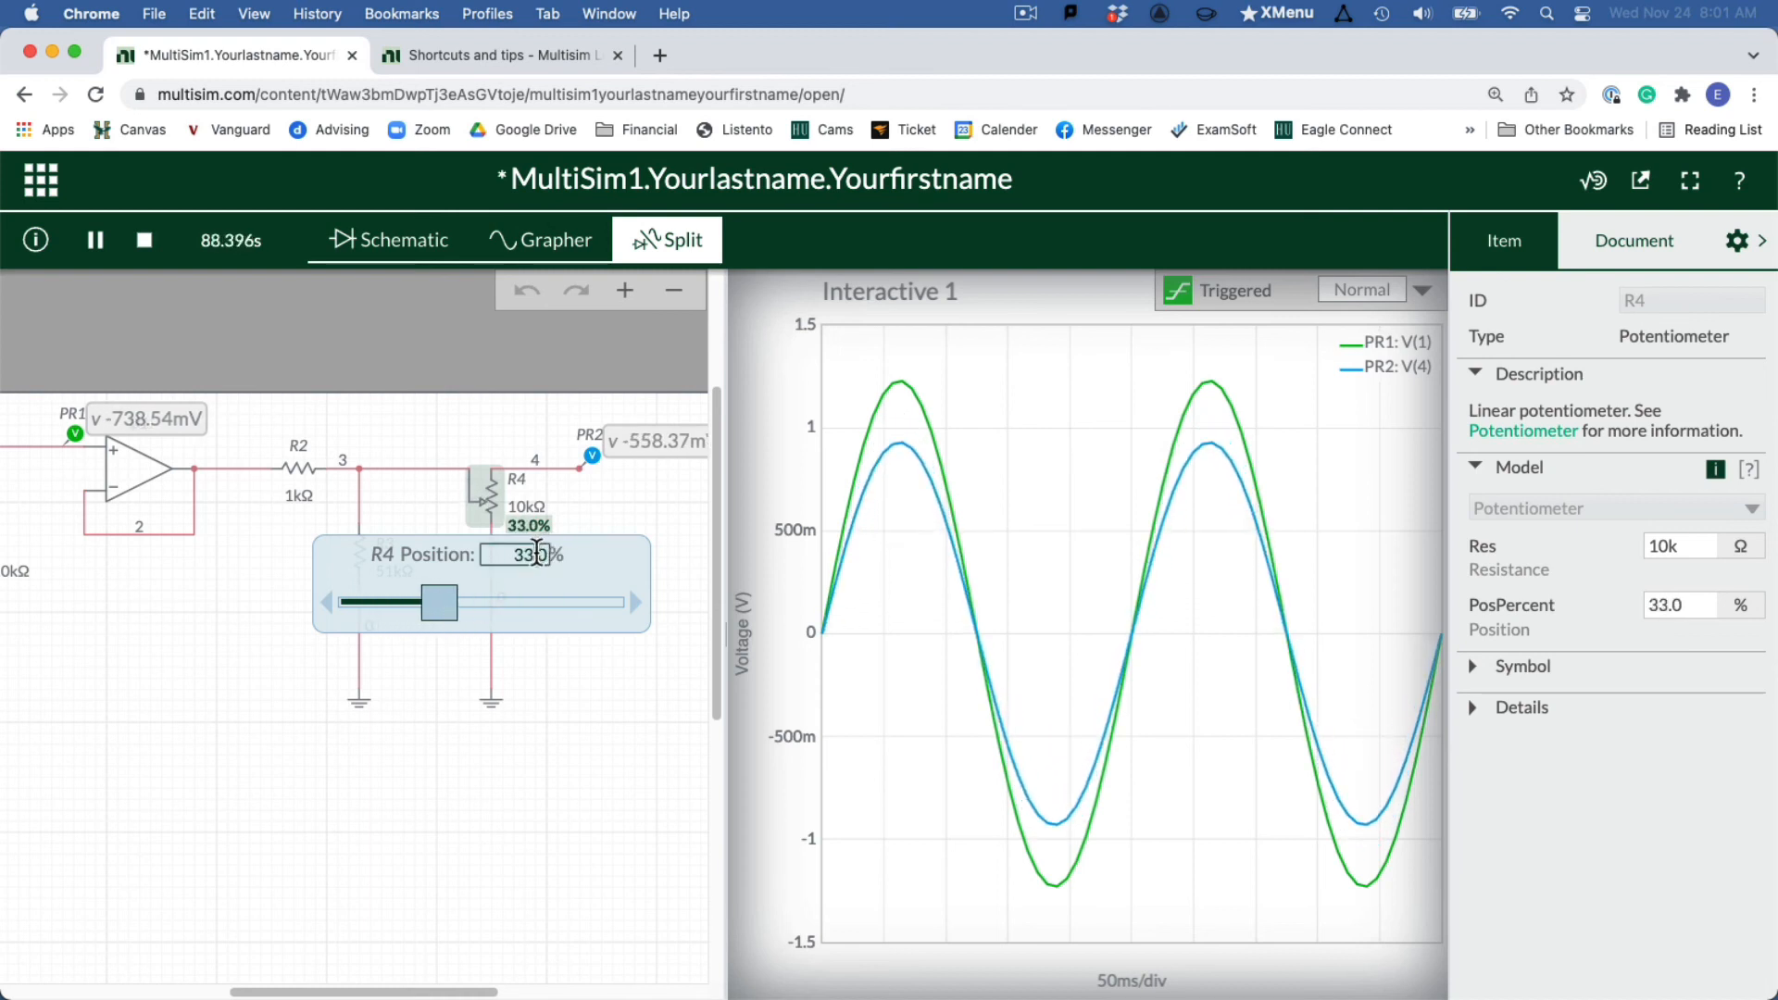
pyautogui.write('50')
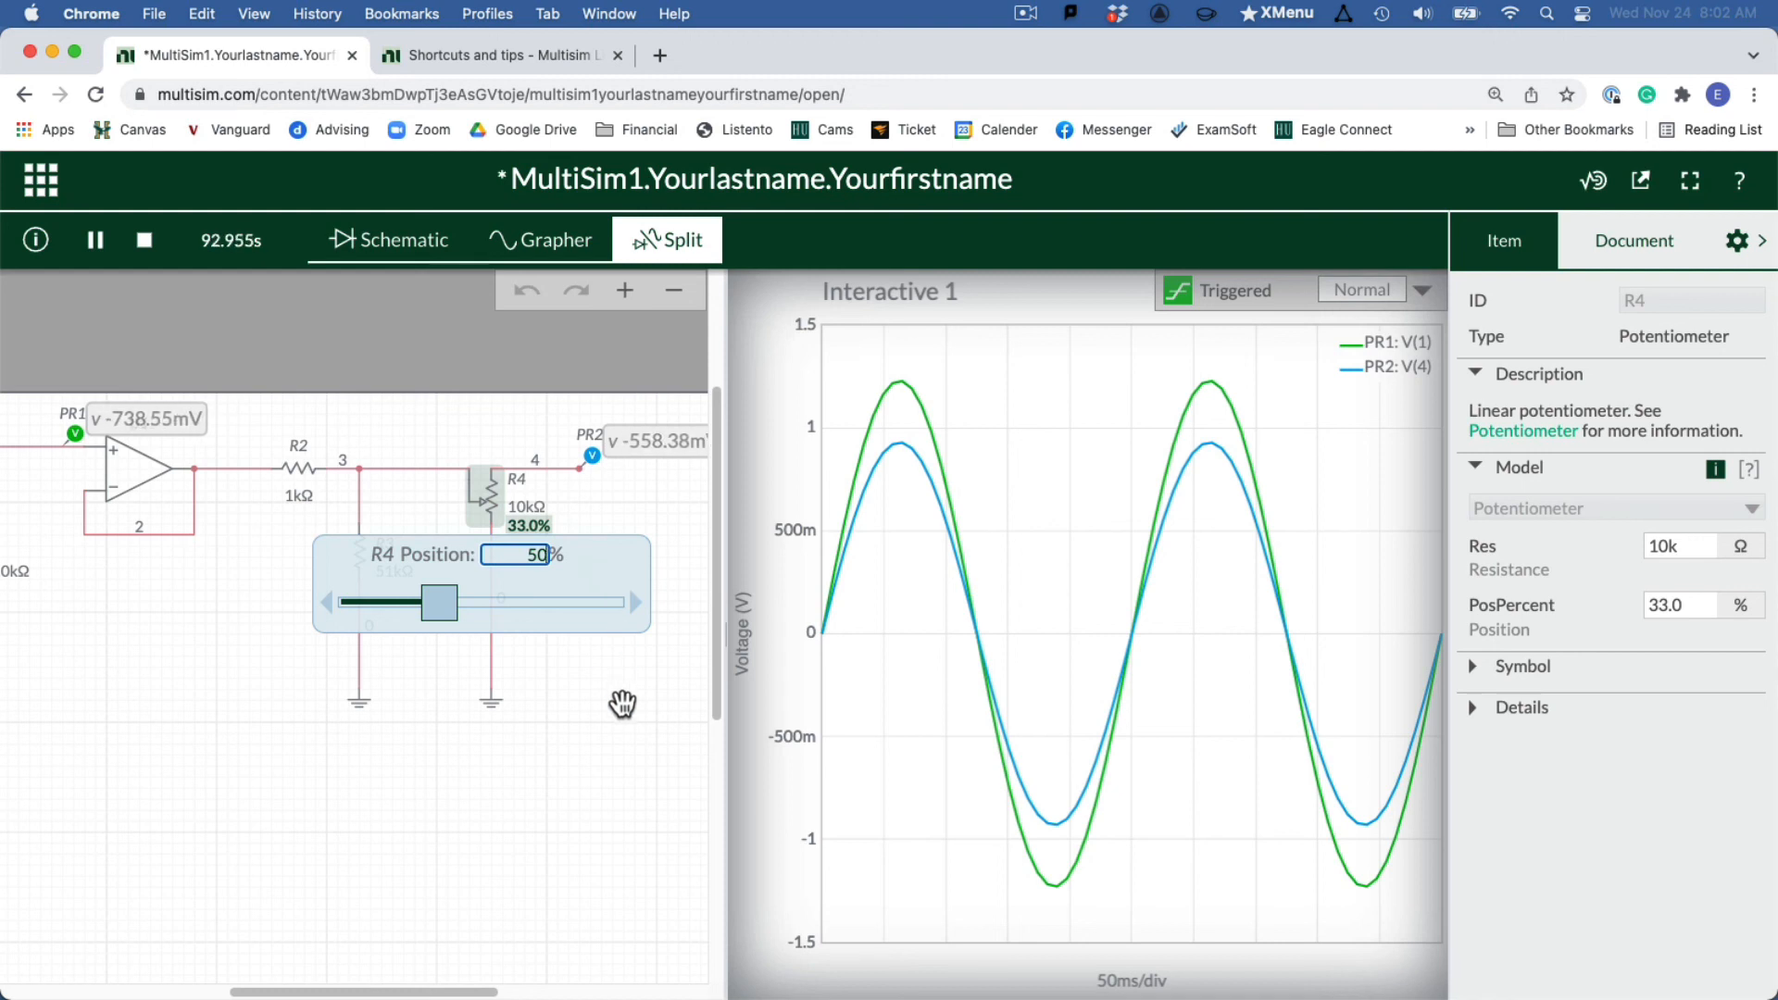
pyautogui.press('Return')
pyautogui.click(623, 686)
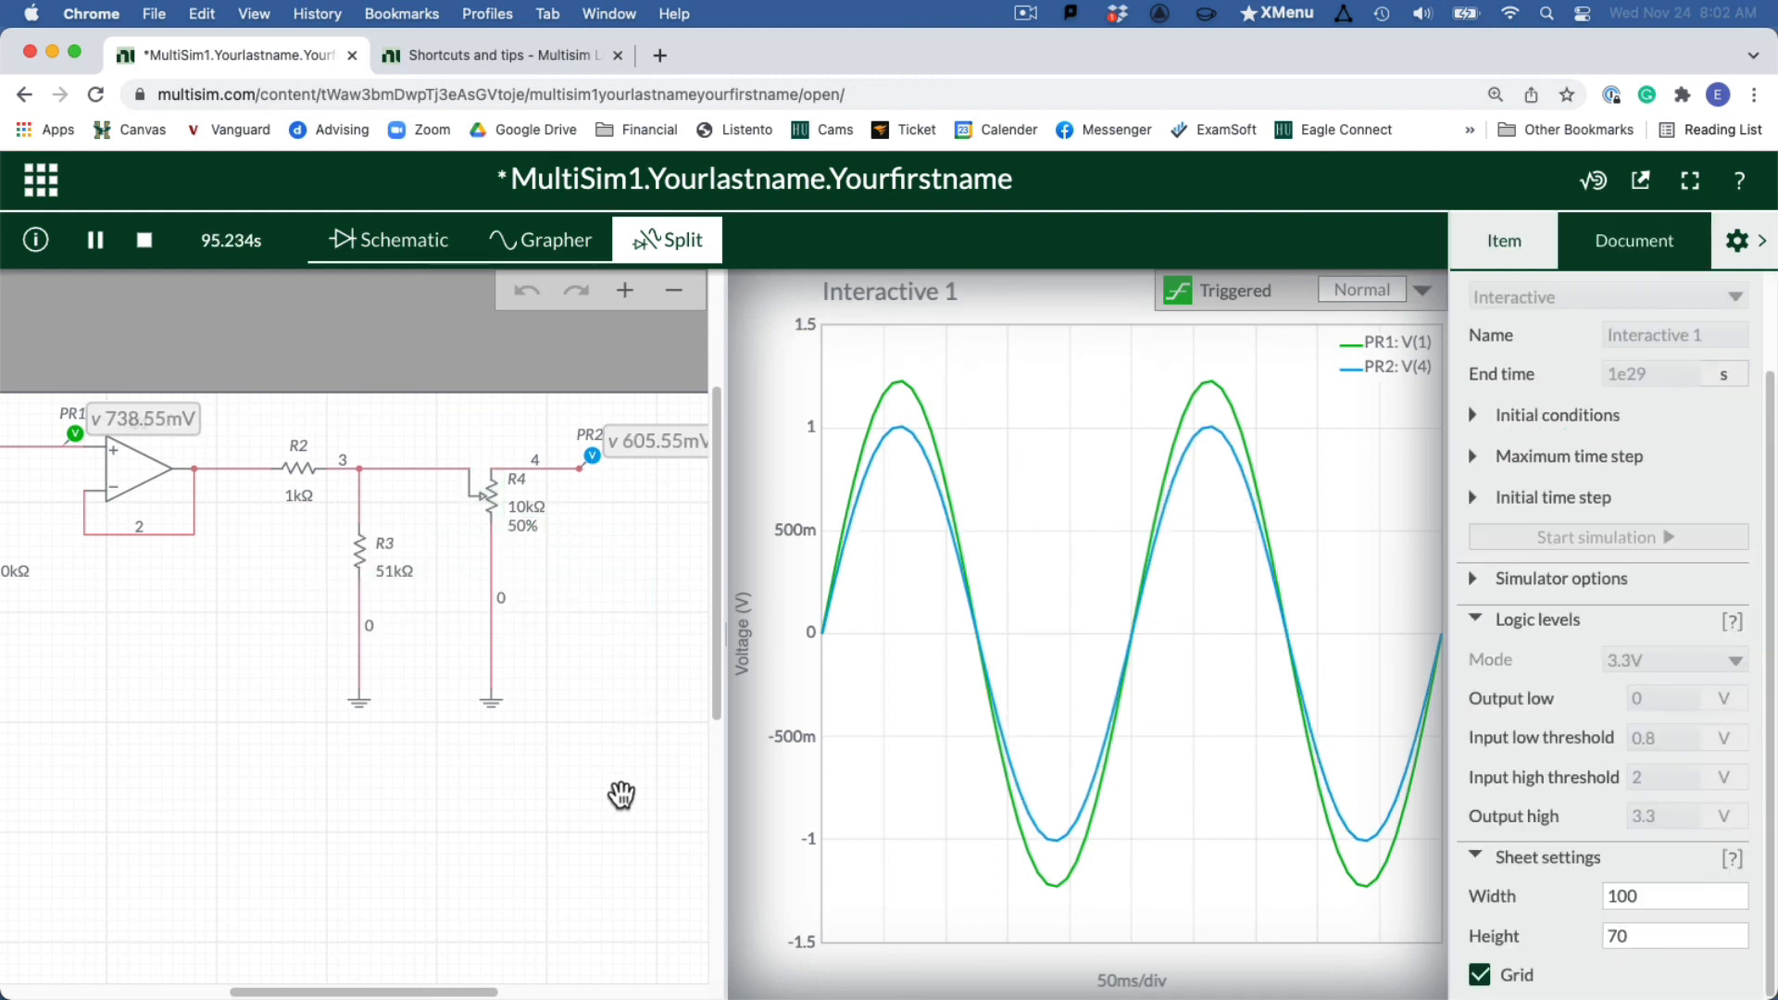
pyautogui.click(41, 179)
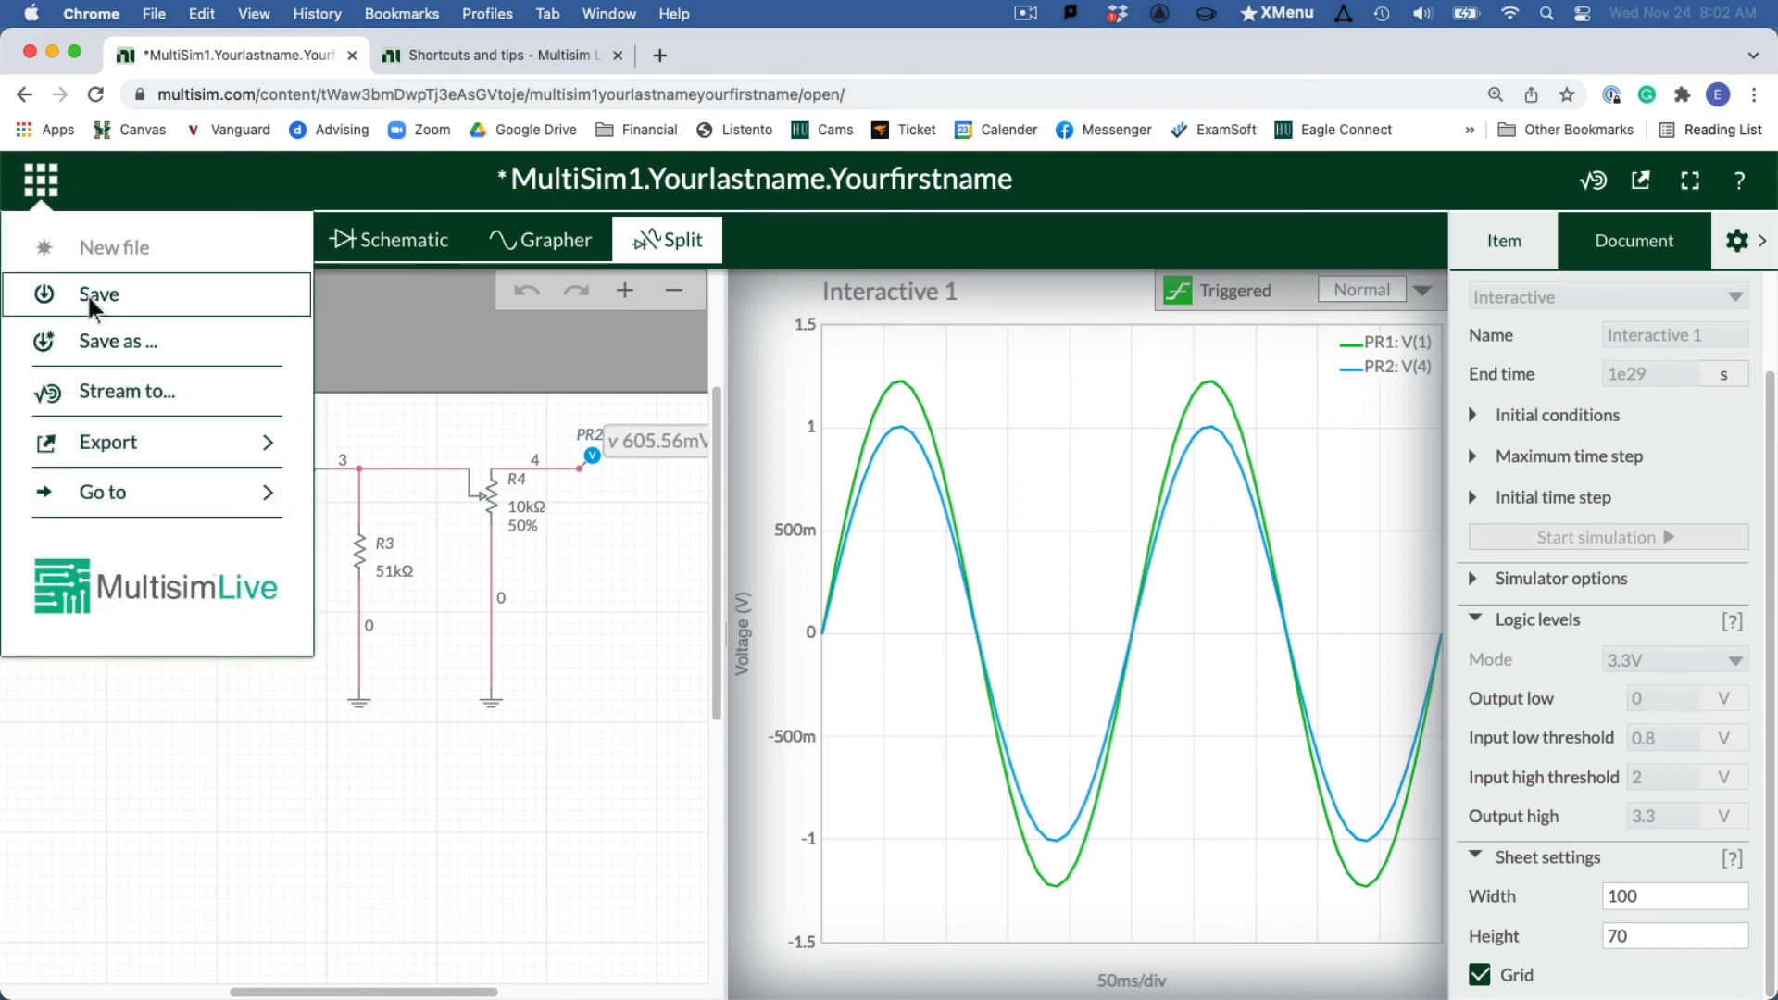
pyautogui.click(88, 295)
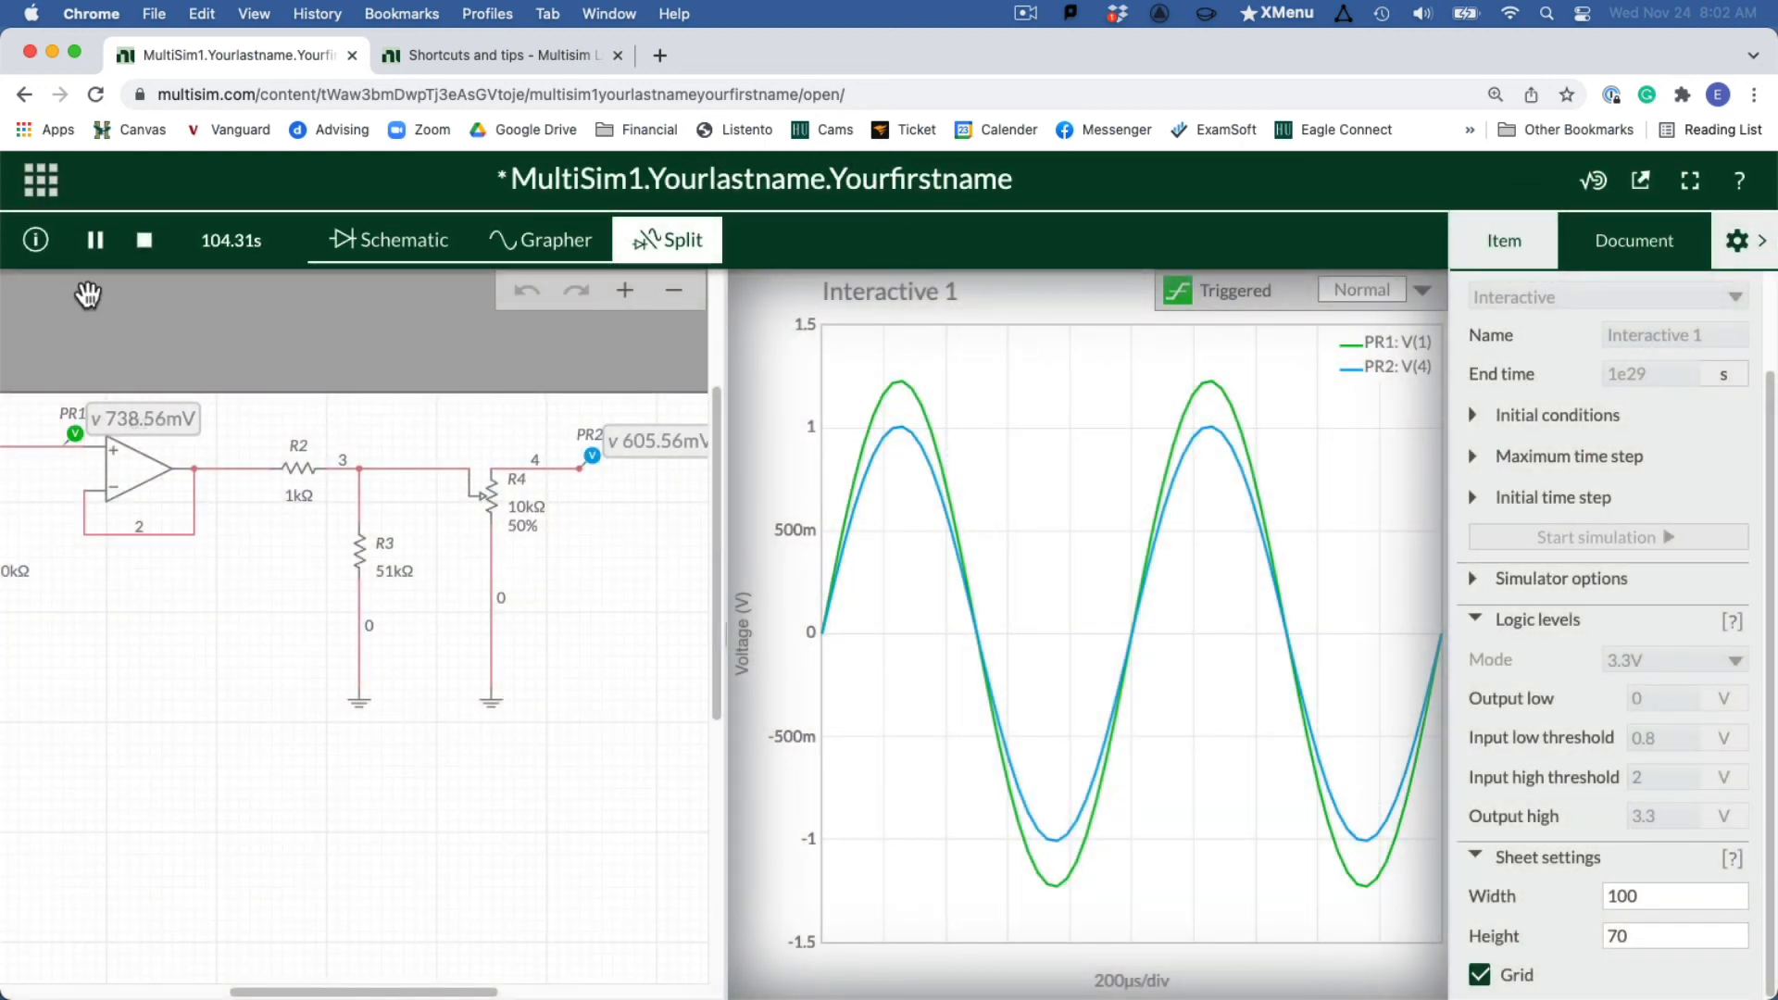
# Switch to the instructions PDF in Preview and examine steps 6 and 7 on the required screenshot and closing the scope
pyautogui.press('super+Tab')
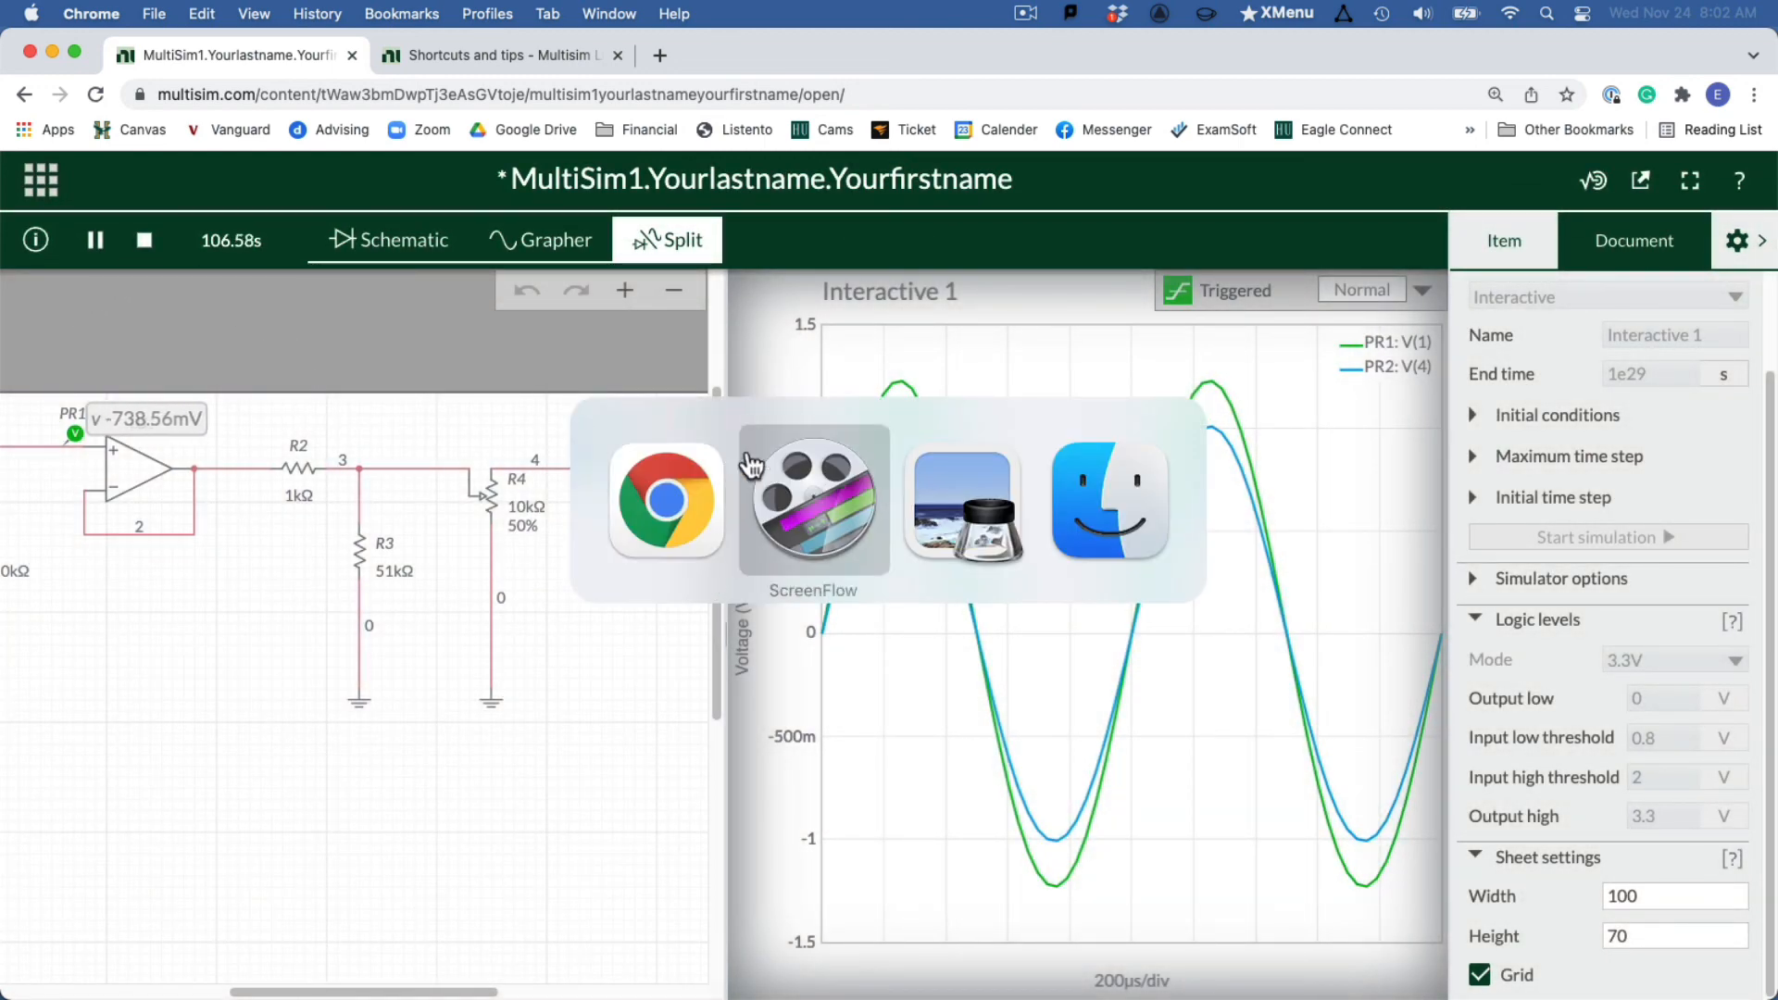
pyautogui.click(1019, 526)
pyautogui.scroll(1, 861, 619)
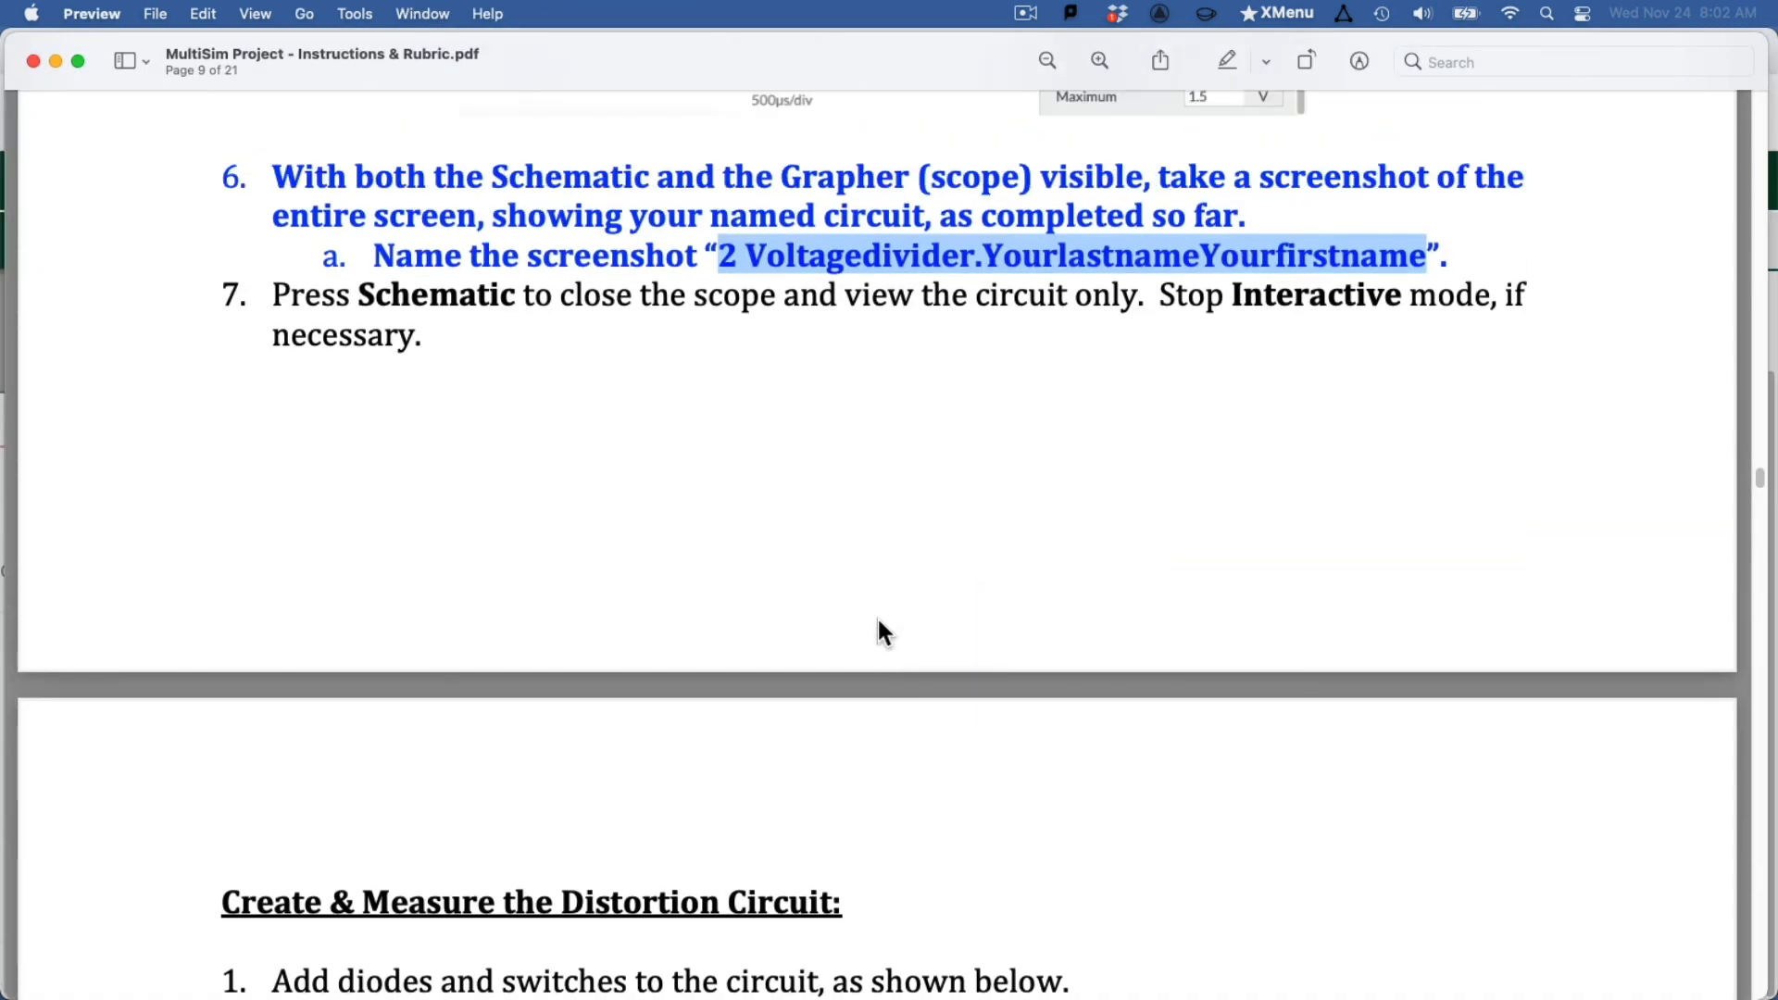
pyautogui.scroll(1, 659, 282)
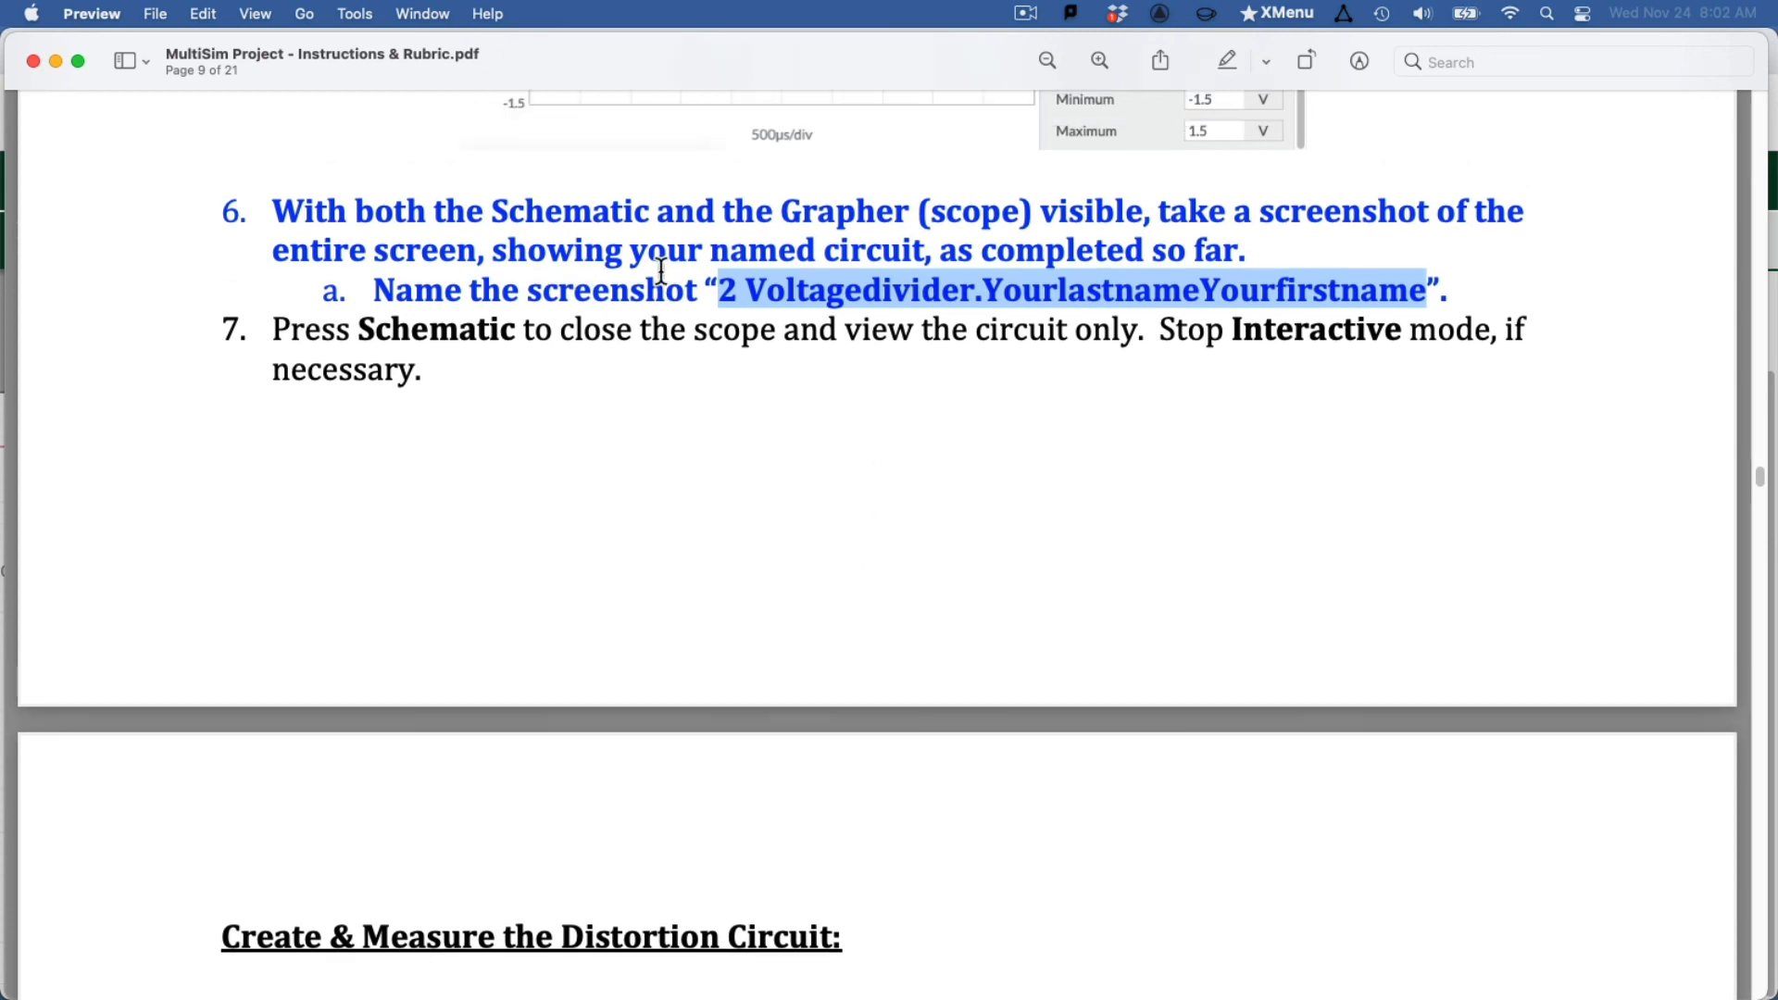